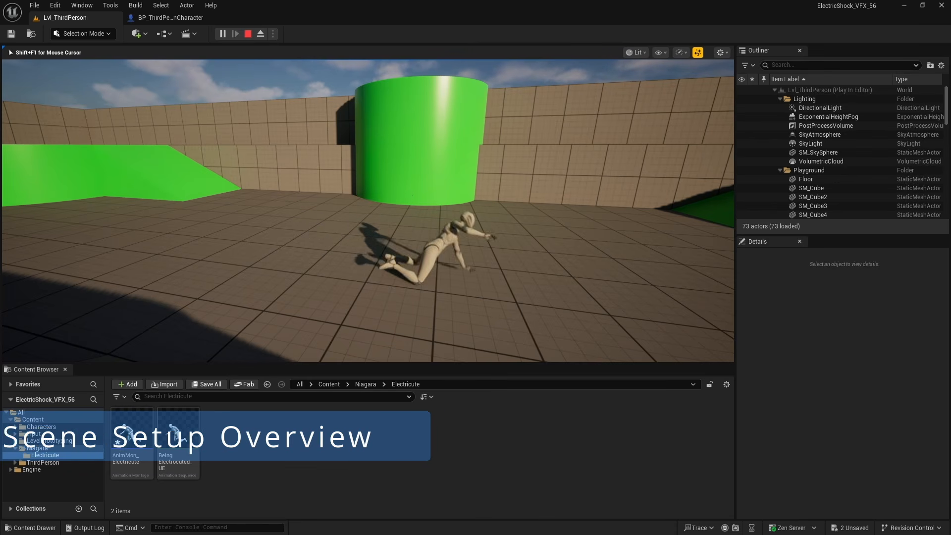
Stop the play session and examine the IA_Electricute input and Play Montage nodes in BP_ThirdPersonCharacter's event graph
{"action": "key", "text": "Escape"}
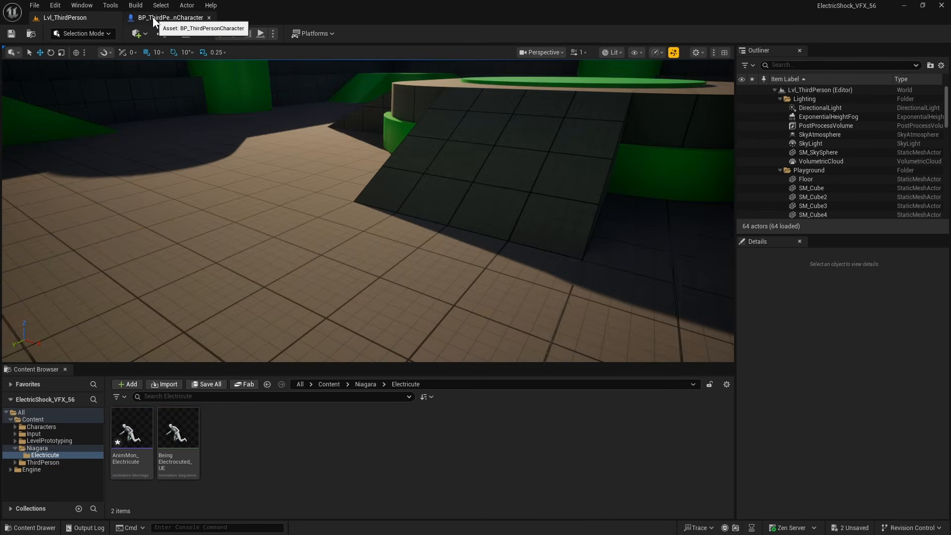
{"action": "left_click", "coordinate": [154, 19]}
{"action": "right_click_drag", "start_coordinate": [381, 315], "coordinate": [396, 306]}
{"action": "left_click", "coordinate": [387, 304]}
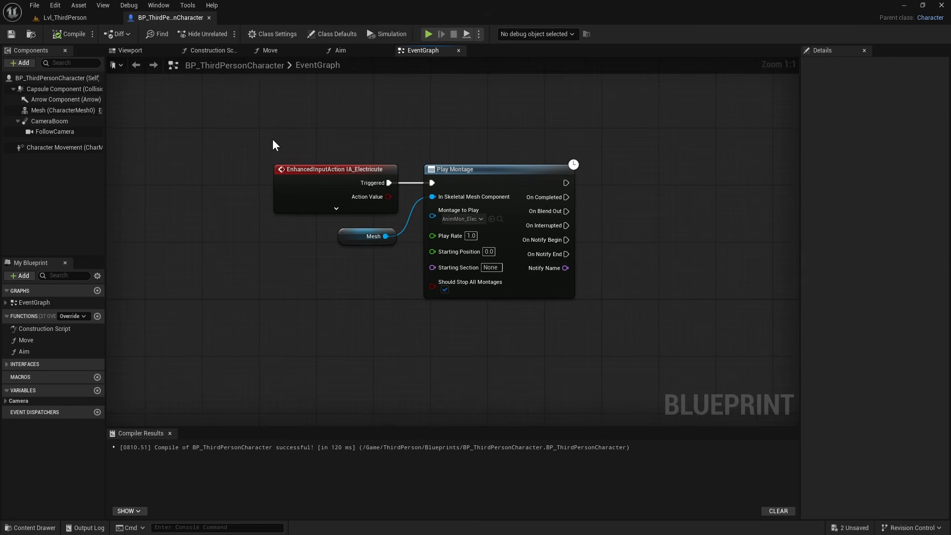
{"action": "right_click_drag", "start_coordinate": [338, 286], "coordinate": [300, 285]}
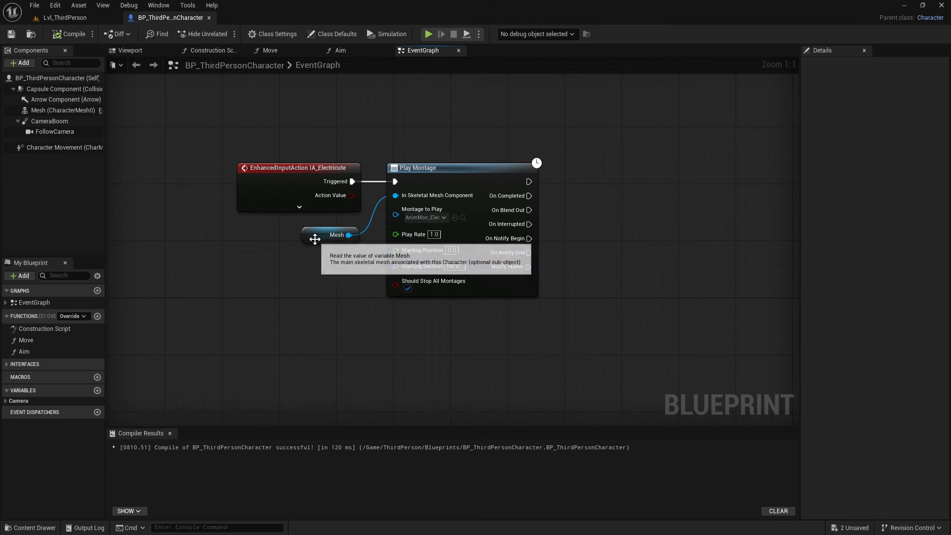
{"action": "left_click", "coordinate": [315, 239]}
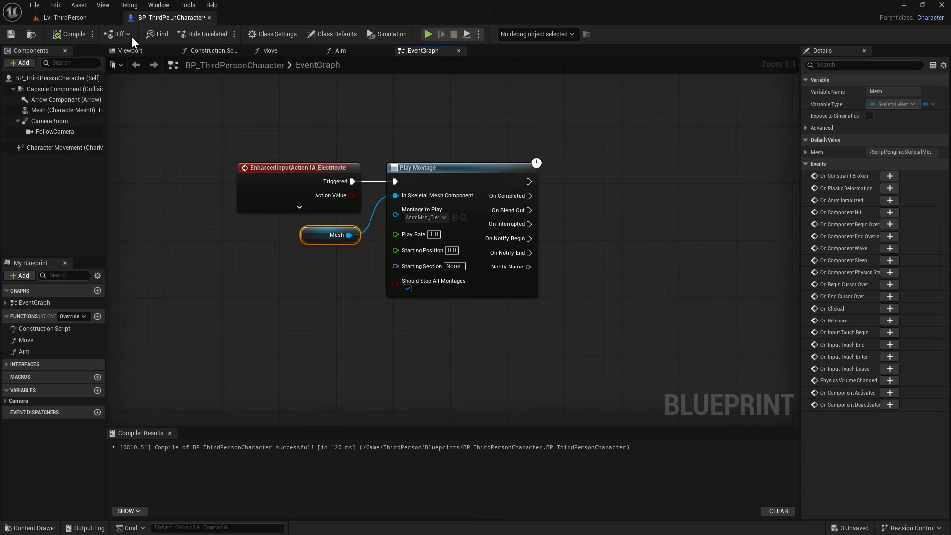
Return to the level, inspect the electrocution sequence's AnimMontage creation option, and scrub through the AnimMon_Electricute montage
{"action": "left_click", "coordinate": [64, 18]}
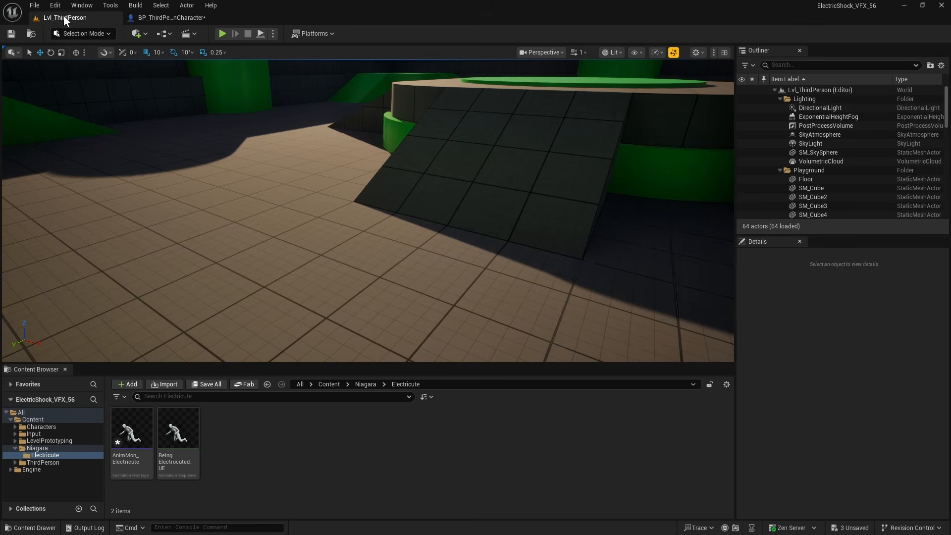
{"action": "right_click", "coordinate": [180, 427]}
{"action": "mouse_move", "coordinate": [265, 139]}
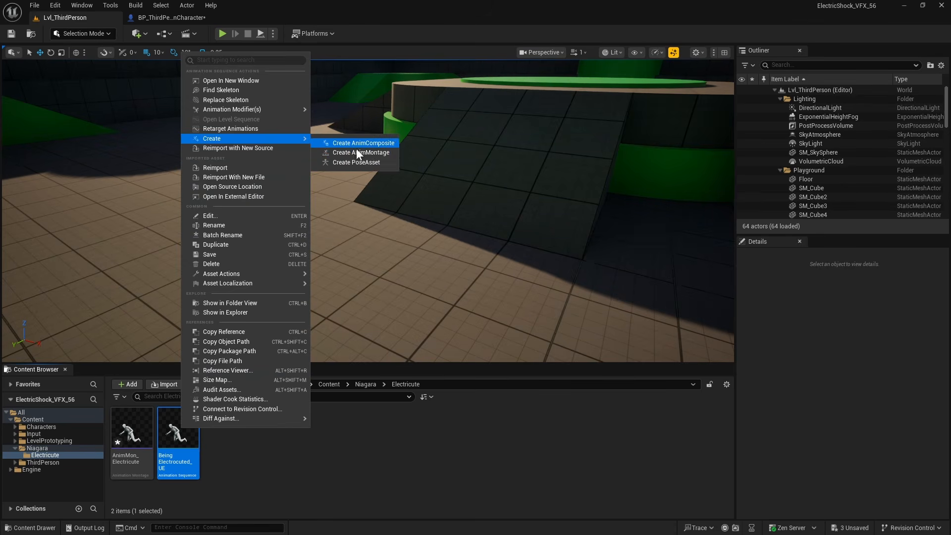
{"action": "left_click", "coordinate": [312, 446]}
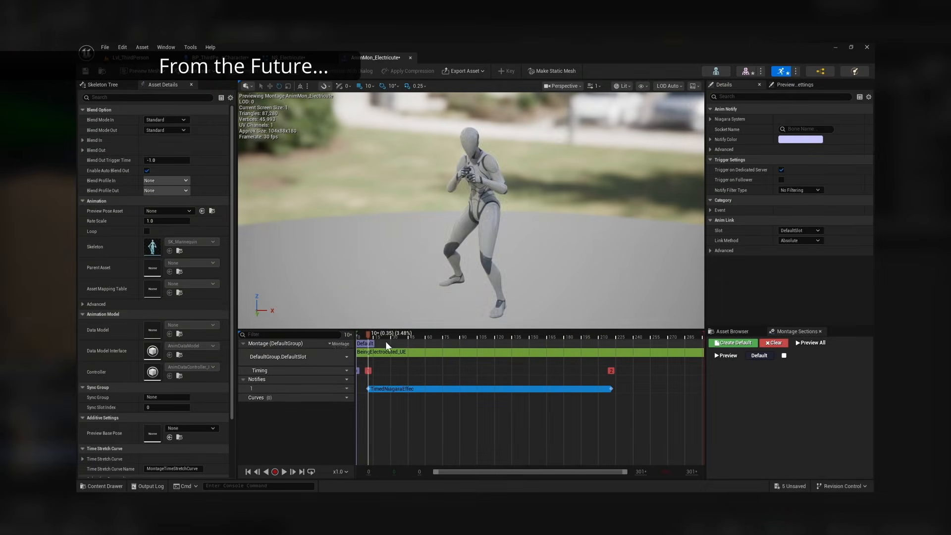
{"action": "left_click_drag", "start_coordinate": [385, 341], "coordinate": [580, 334]}
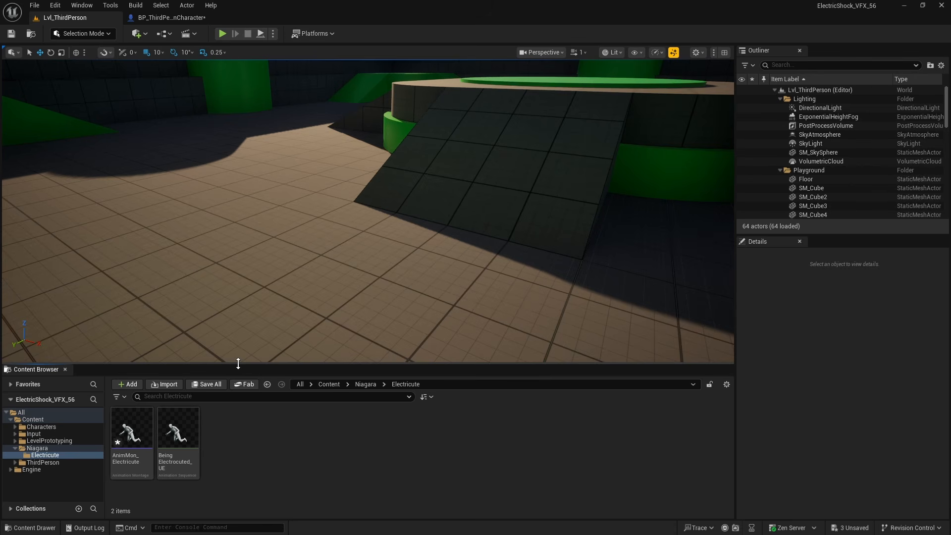
Create a Niagara System from the Minimal emitter template in the Electricute folder and name it NS_Electricute
{"action": "left_click_drag", "start_coordinate": [239, 364], "coordinate": [239, 356]}
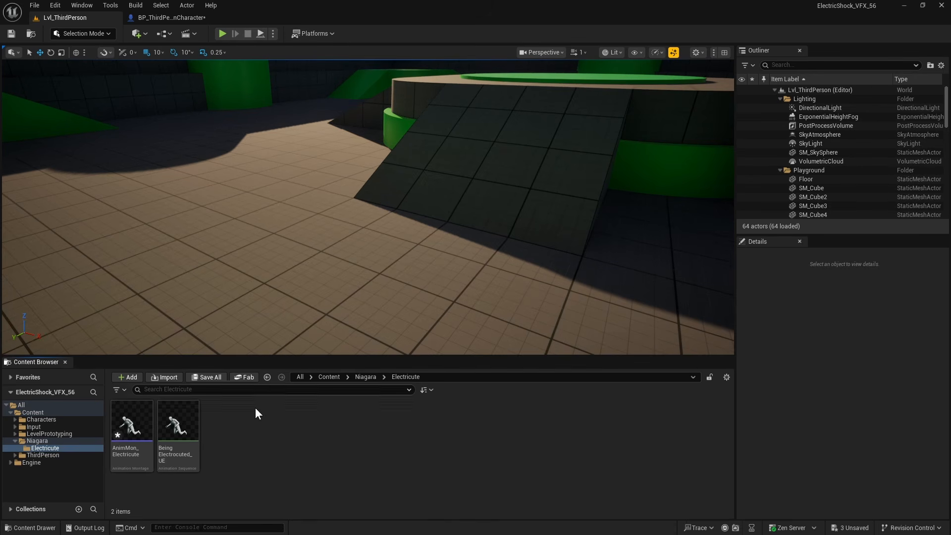
{"action": "right_click", "coordinate": [263, 456]}
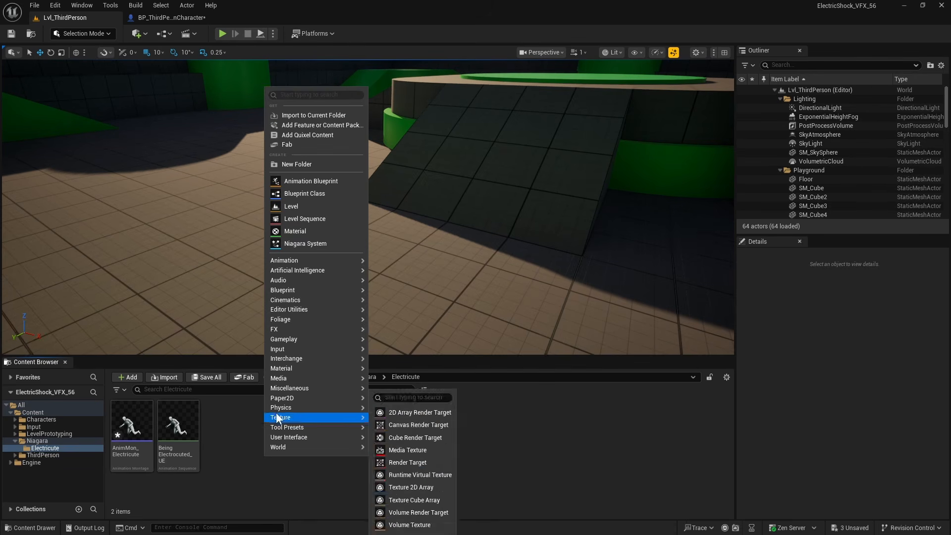
{"action": "left_click", "coordinate": [321, 244]}
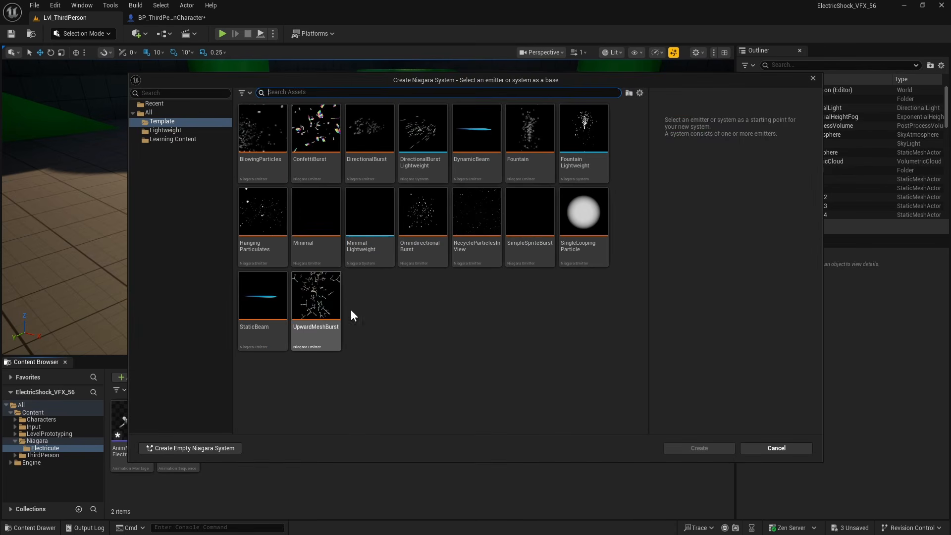
{"action": "left_click", "coordinate": [332, 217]}
{"action": "left_click", "coordinate": [715, 446]}
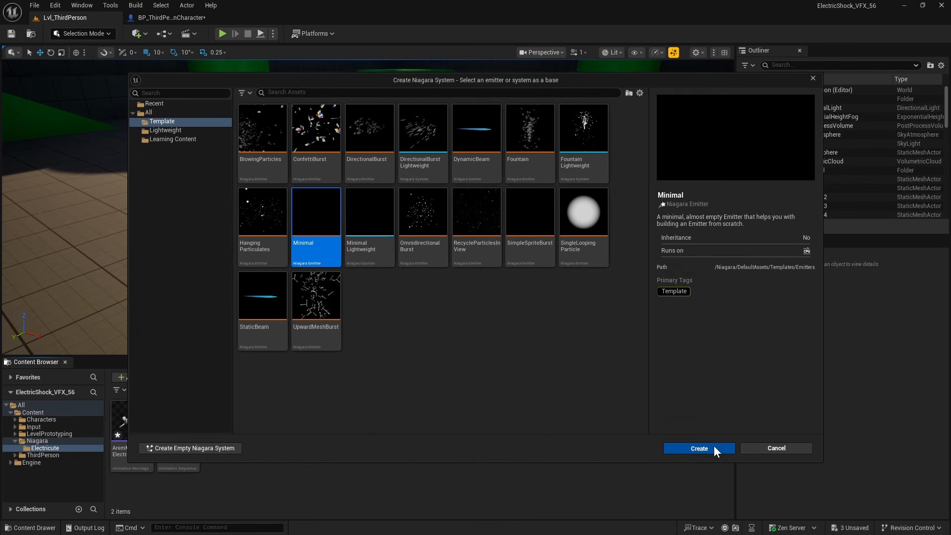
{"action": "type", "text": "NS_Electricute"}
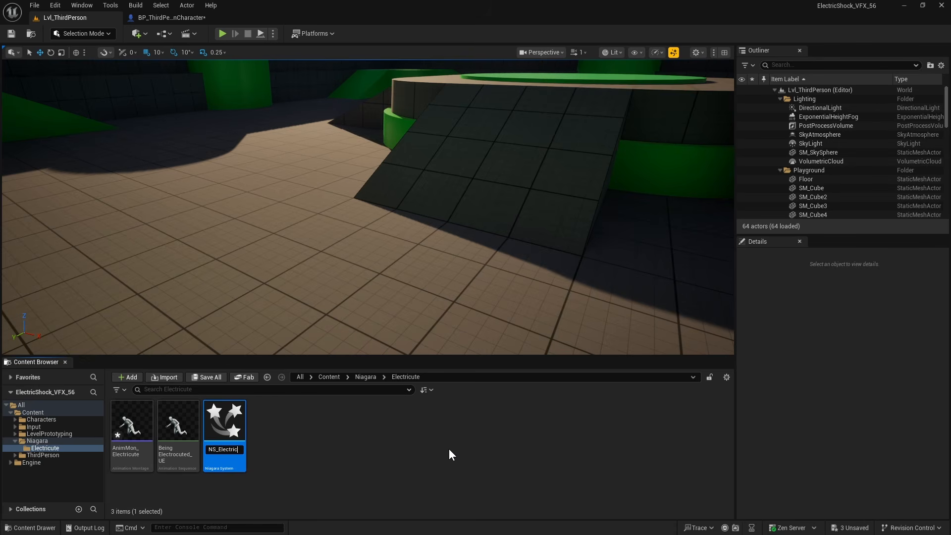
{"action": "left_click", "coordinate": [449, 448]}
Open NS_Electricute for editing, widen the preview area and give the user parameters list more height
{"action": "double_click", "coordinate": [229, 420]}
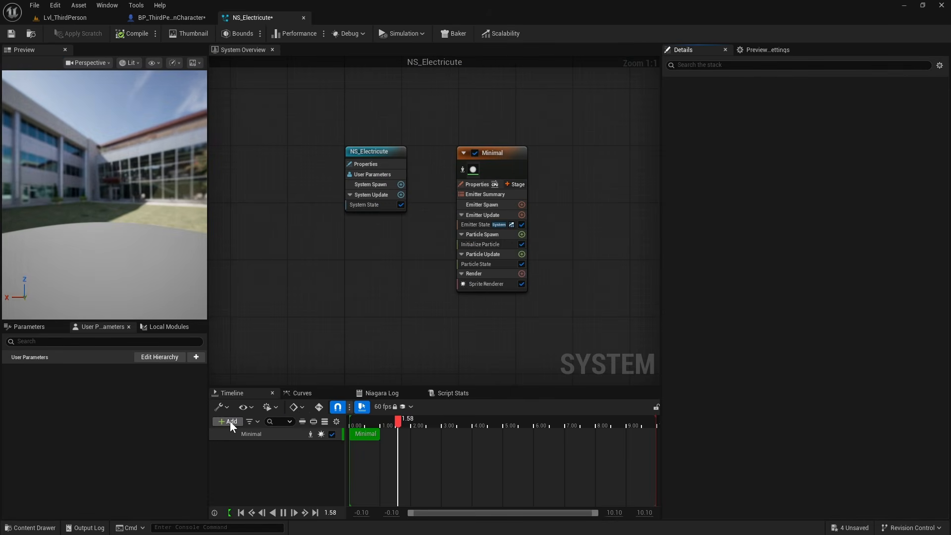
{"action": "right_click_drag", "start_coordinate": [354, 233], "coordinate": [322, 209]}
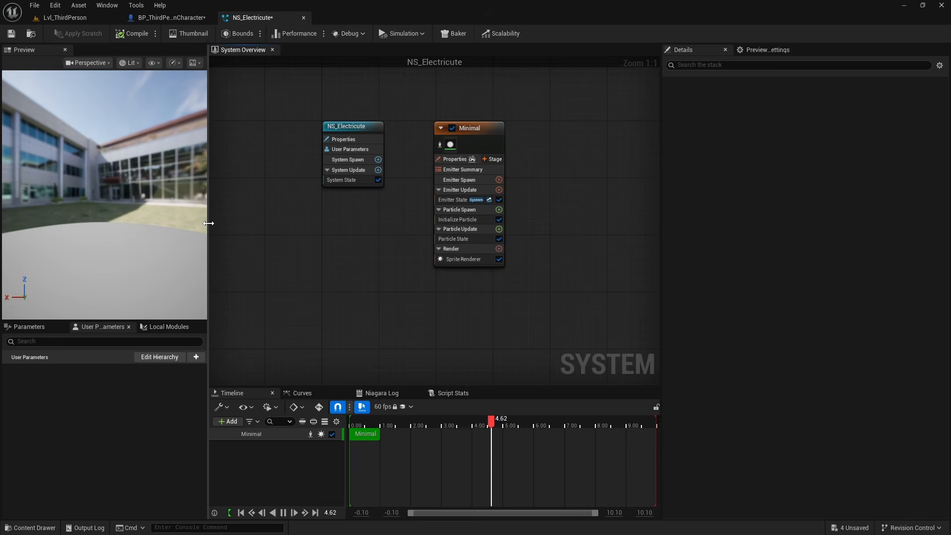
{"action": "left_click_drag", "start_coordinate": [210, 223], "coordinate": [220, 224]}
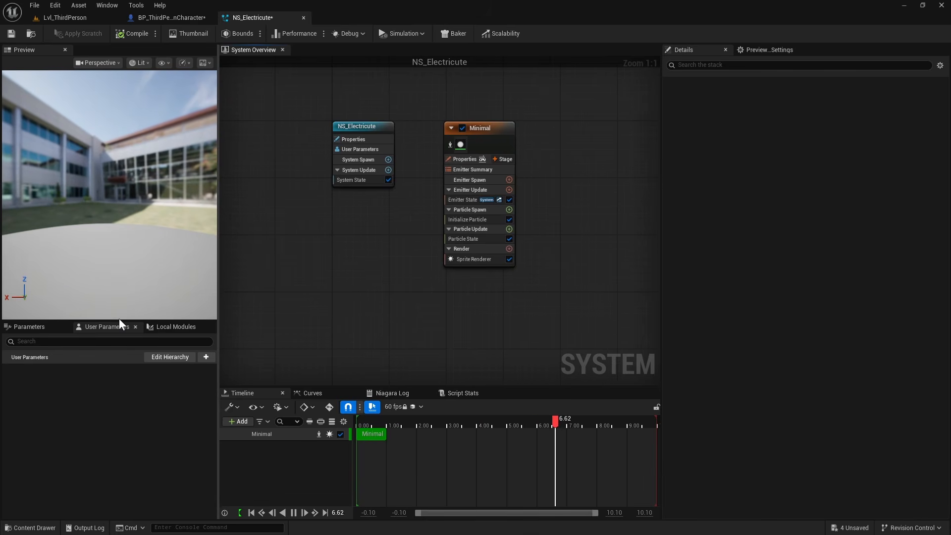
{"action": "left_click_drag", "start_coordinate": [113, 321], "coordinate": [116, 309]}
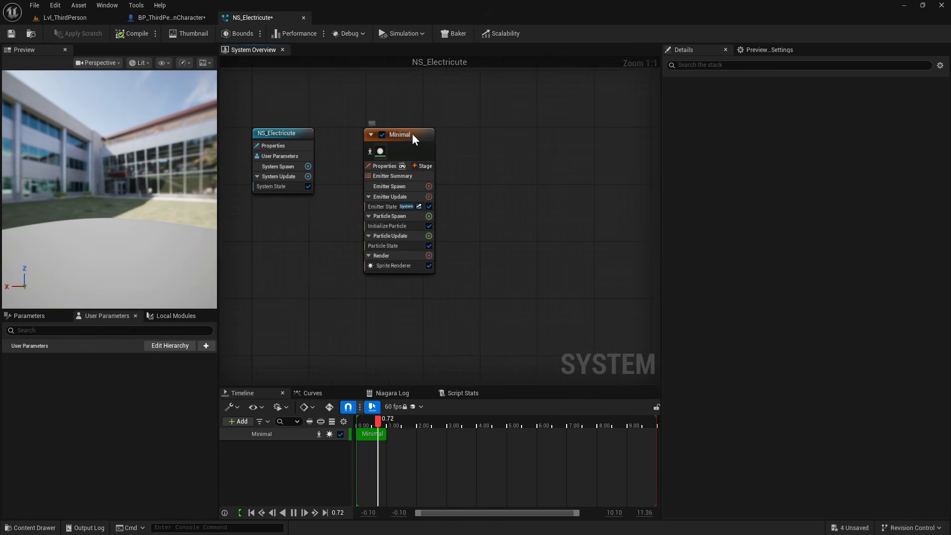
Rename the Minimal emitter to Lightning_1
{"action": "left_click", "coordinate": [412, 135]}
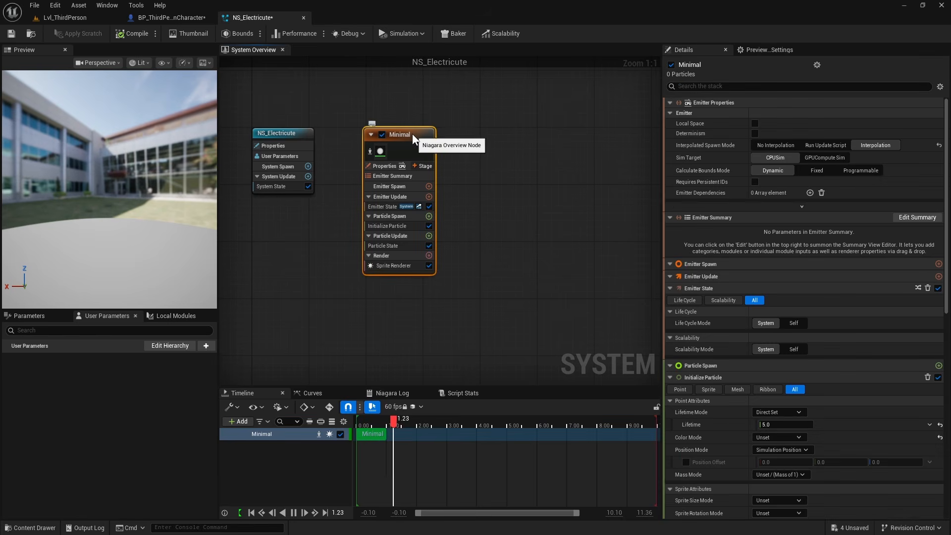
{"action": "key", "text": "F2"}
{"action": "type", "text": "Lightning_1"}
{"action": "key", "text": "Return"}
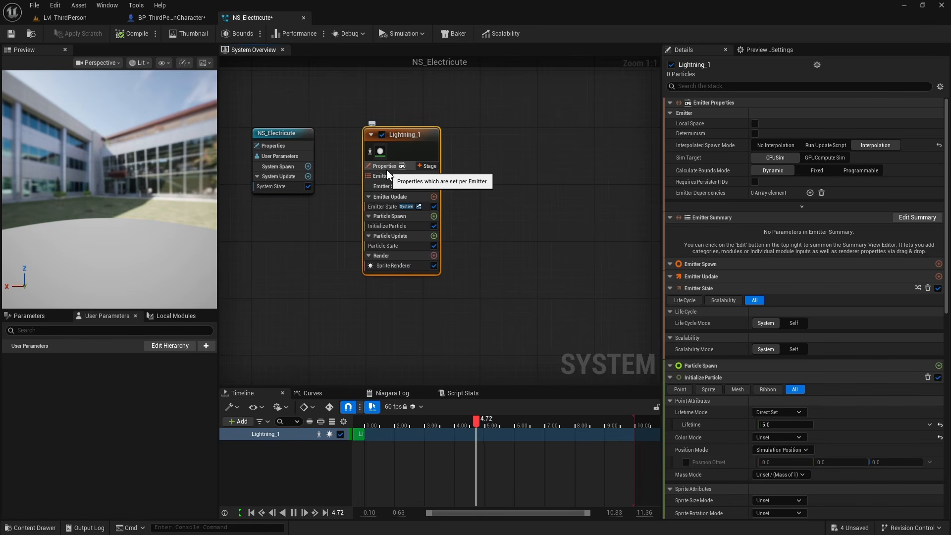
Add a Sample Skeletal Mesh module to the Emitter Update group of Lightning_1
{"action": "left_click", "coordinate": [435, 197]}
{"action": "left_click", "coordinate": [434, 197]}
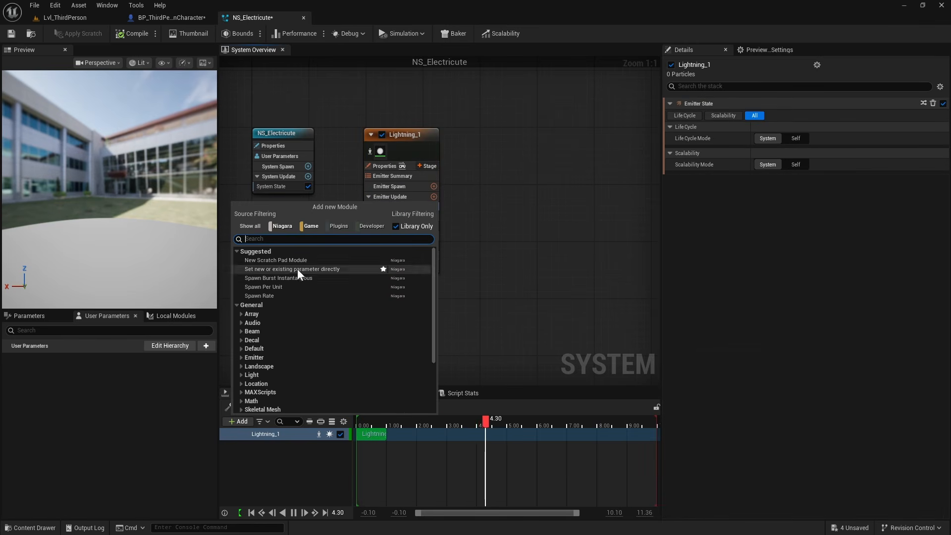
{"action": "type", "text": "sa"}
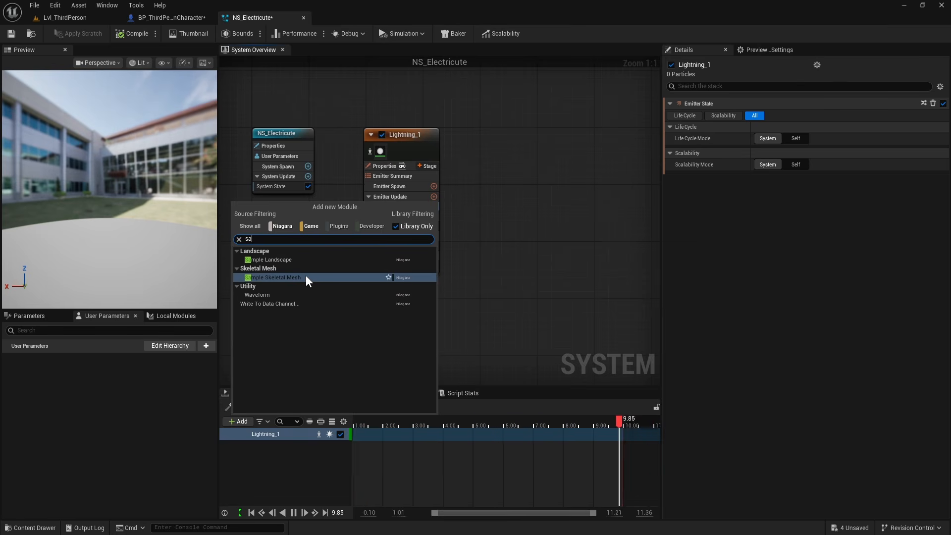
{"action": "left_click", "coordinate": [306, 278]}
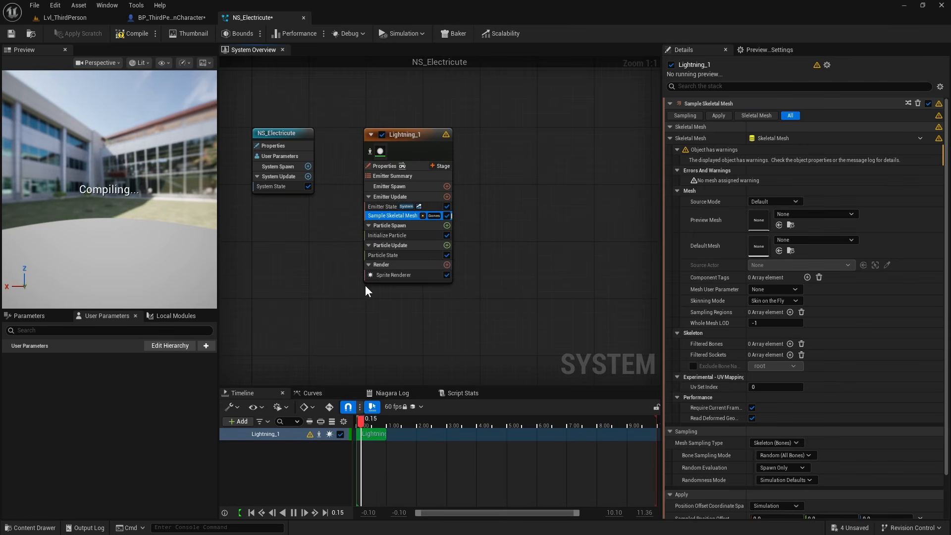
Set the module's mesh Source Mode to Attach Parent and assign SKM_Quinn_Simple as both Preview Mesh and Default Mesh
{"action": "left_click", "coordinate": [788, 201]}
{"action": "left_click", "coordinate": [780, 227]}
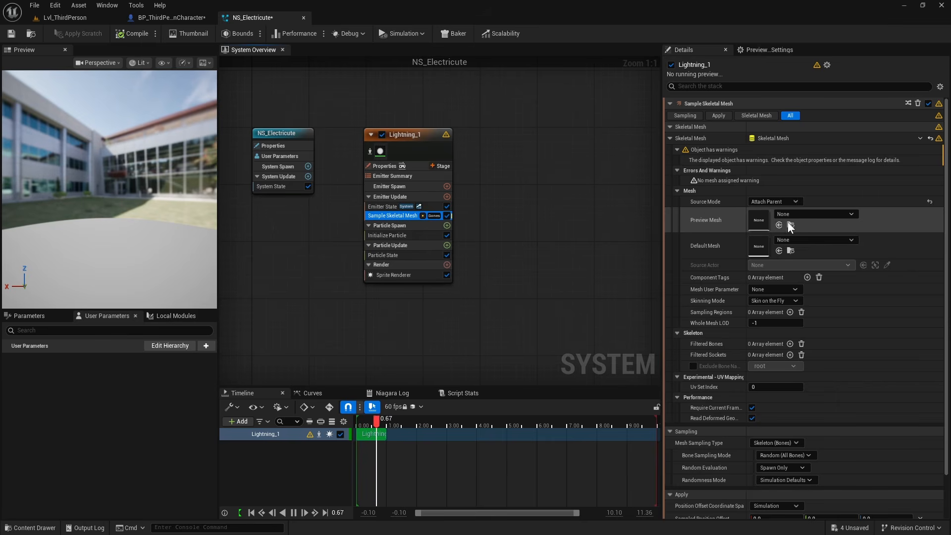
{"action": "left_click", "coordinate": [810, 214]}
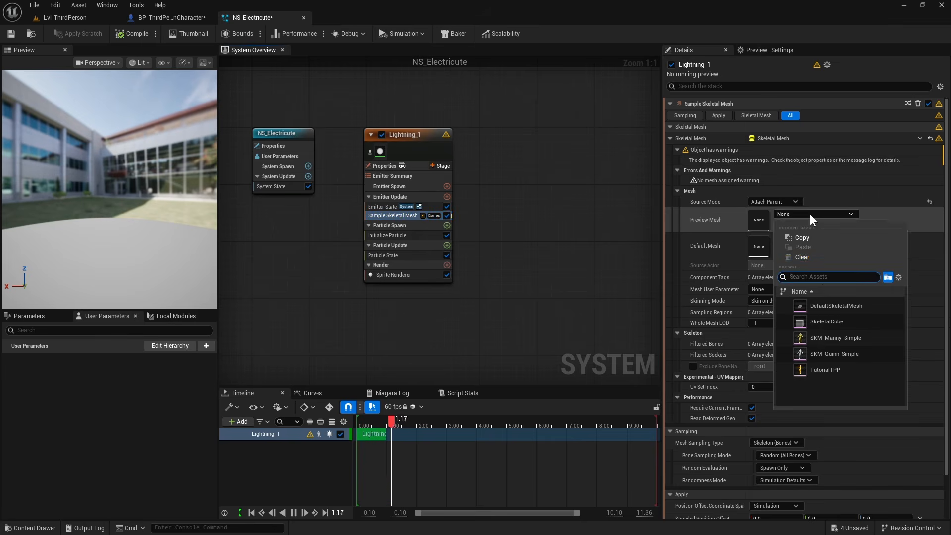
{"action": "left_click", "coordinate": [863, 355]}
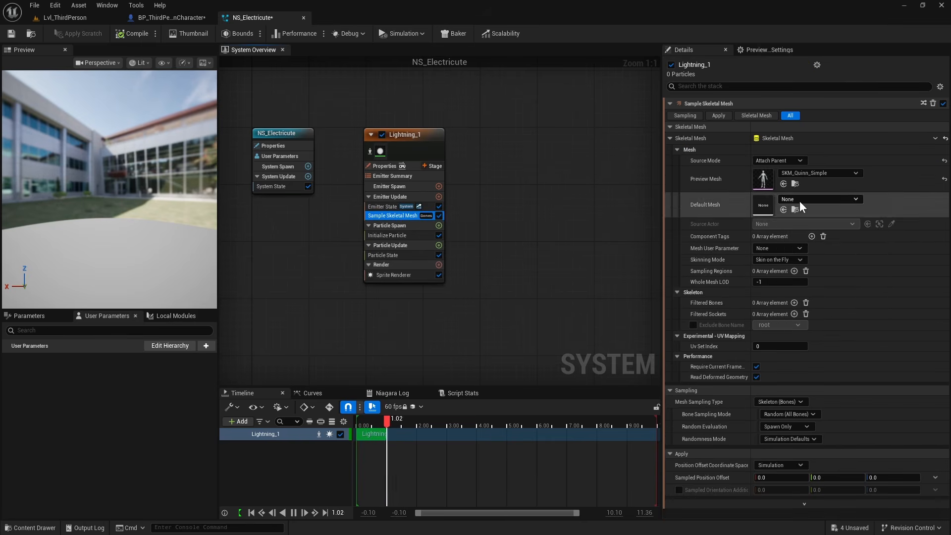
{"action": "left_click", "coordinate": [800, 202]}
{"action": "left_click", "coordinate": [872, 338]}
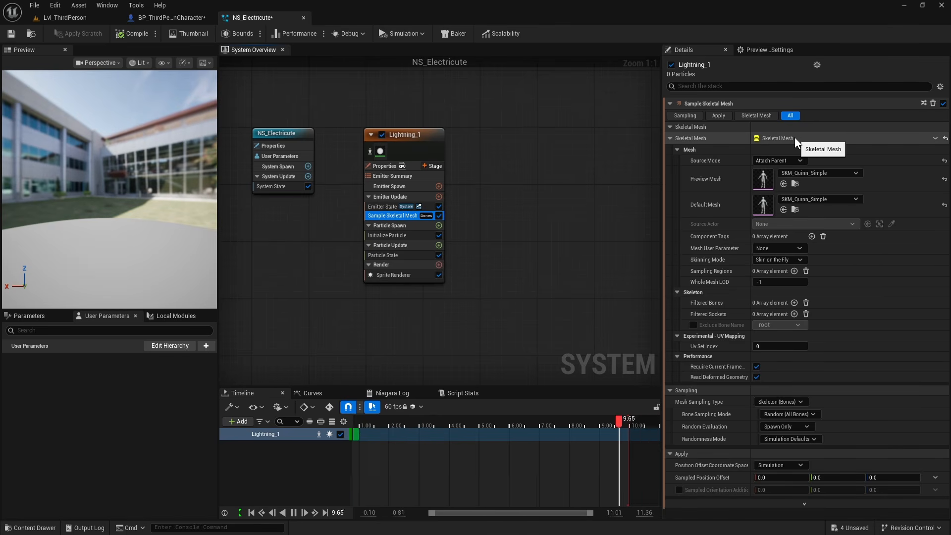
Make the module's Skeletal Mesh input read from a new User parameter
{"action": "left_click", "coordinate": [935, 138]}
{"action": "left_click", "coordinate": [739, 186]}
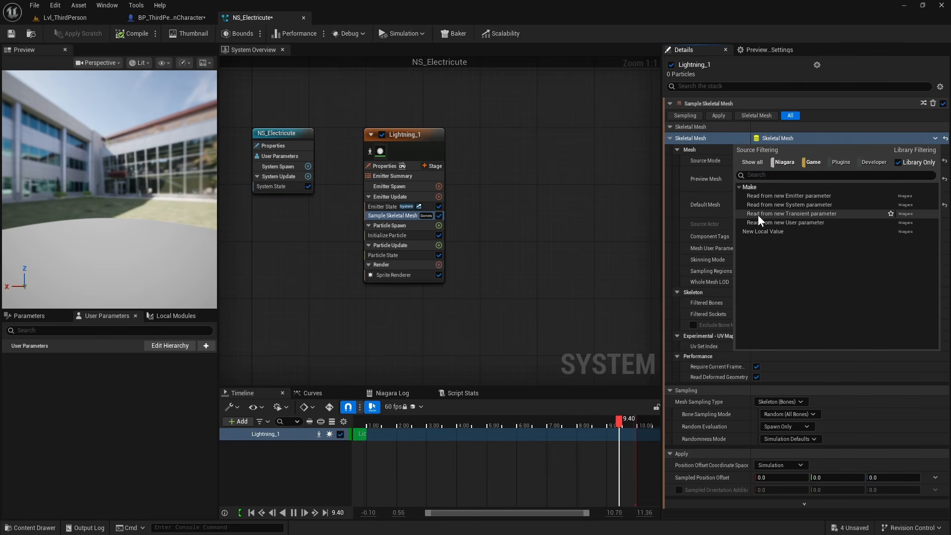
{"action": "left_click", "coordinate": [761, 222]}
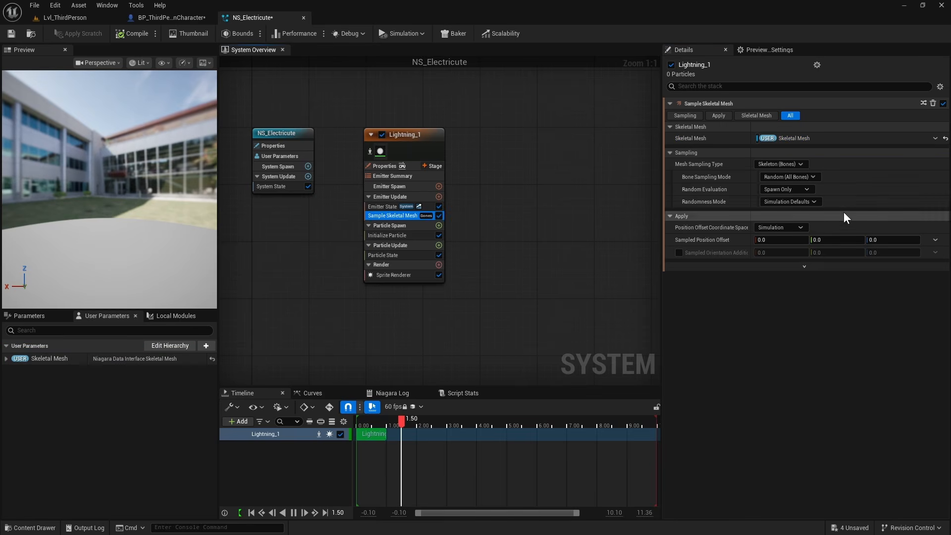
Set Mesh Sampling Type to Surface (Triangles) and Random Evaluation to Every Frame in the Sample Skeletal Mesh module
{"action": "left_click", "coordinate": [801, 164]}
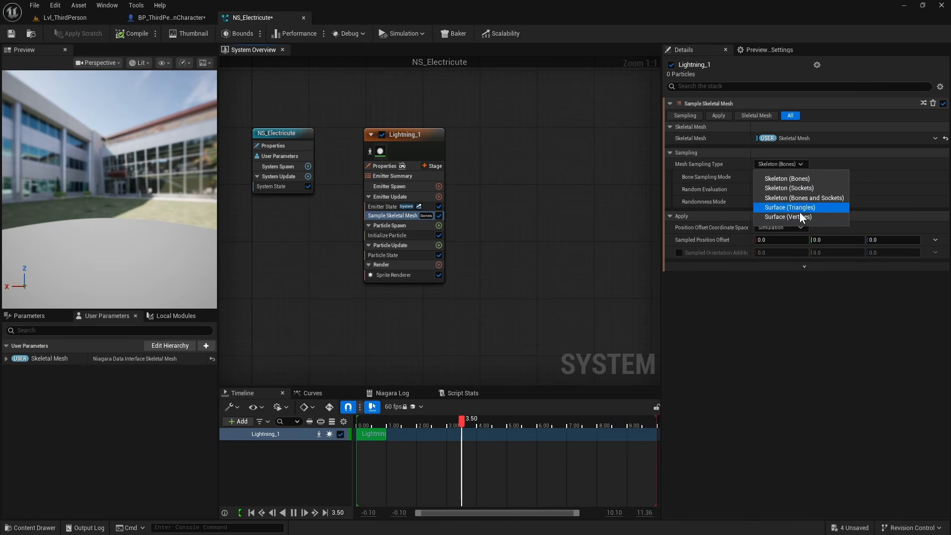
{"action": "left_click", "coordinate": [822, 207]}
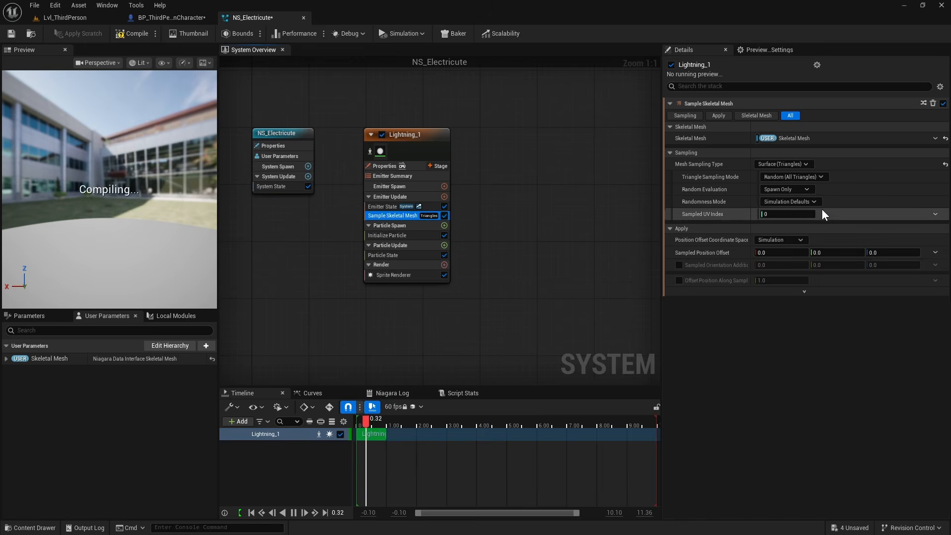
{"action": "left_click", "coordinate": [808, 191]}
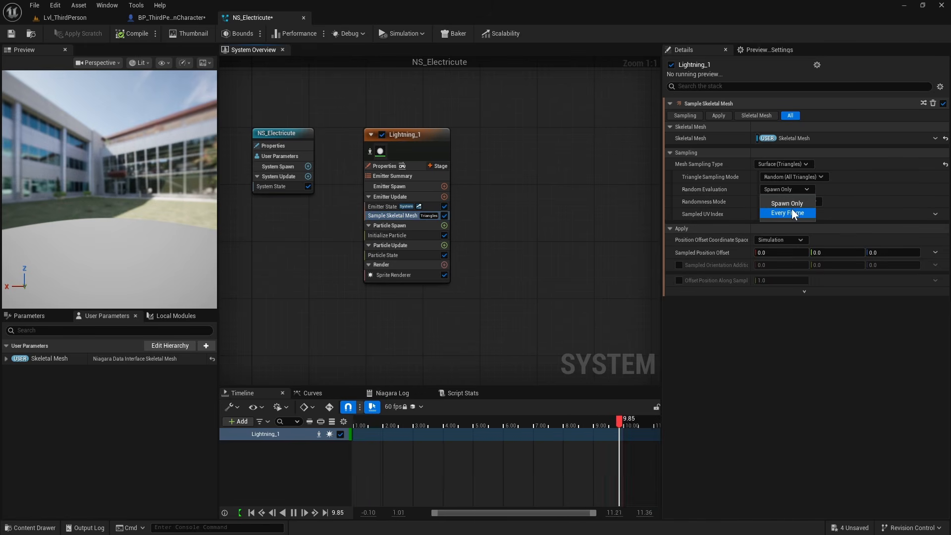
{"action": "left_click", "coordinate": [792, 209]}
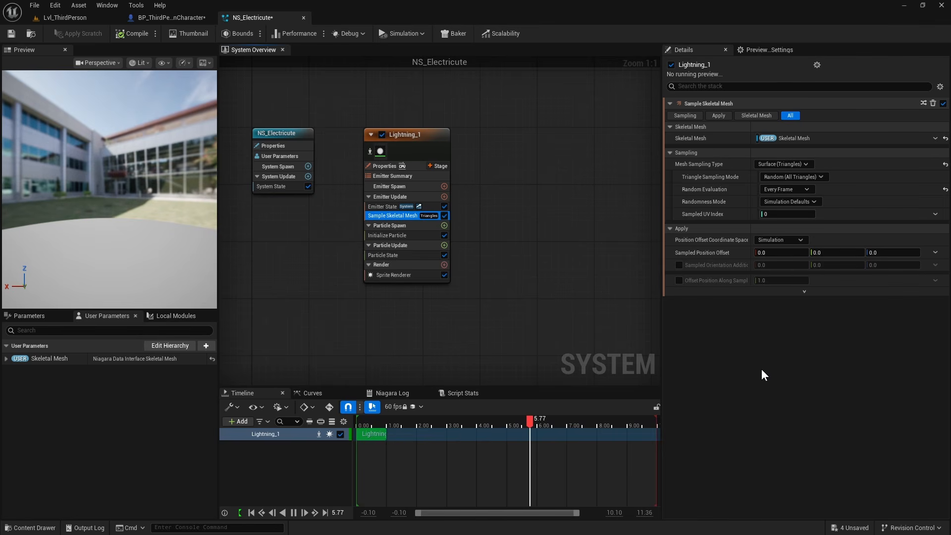
Duplicate the Sample Skeletal Mesh module by copying it and pasting the copy into Lightning_1's Emitter Update group
{"action": "right_click", "coordinate": [391, 220]}
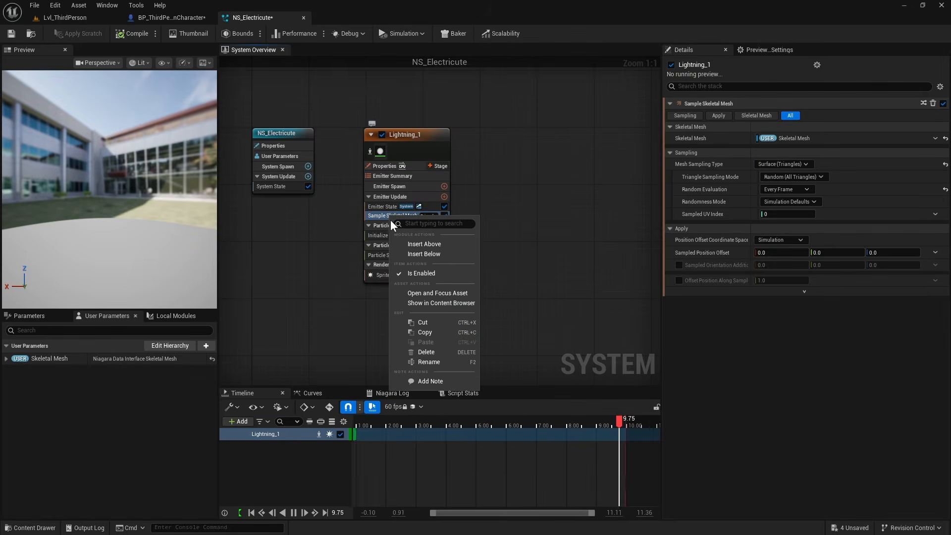
{"action": "left_click", "coordinate": [441, 331]}
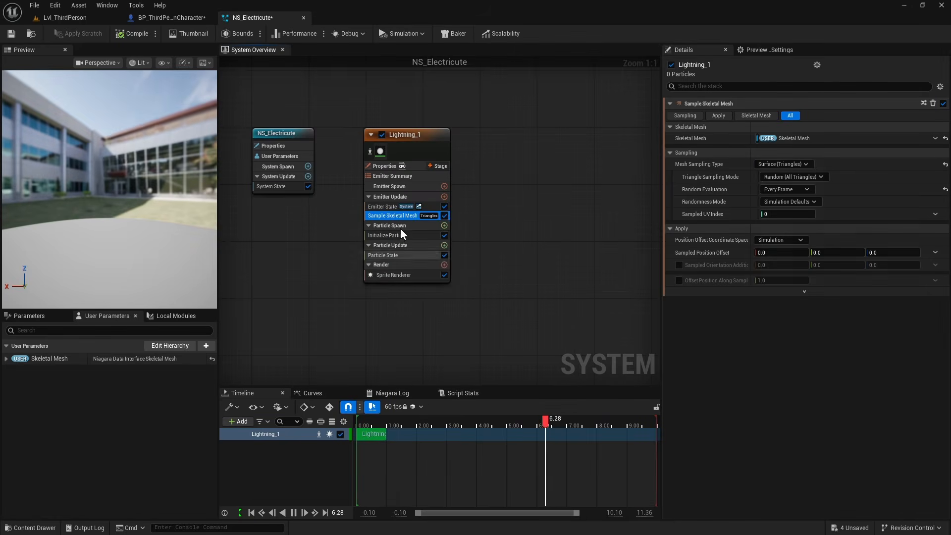
{"action": "right_click", "coordinate": [398, 198]}
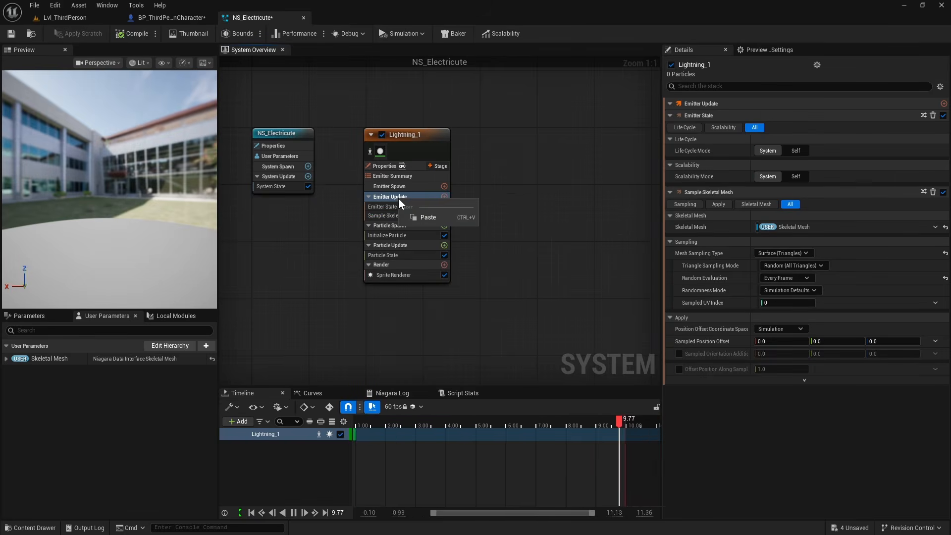
{"action": "left_click", "coordinate": [413, 218]}
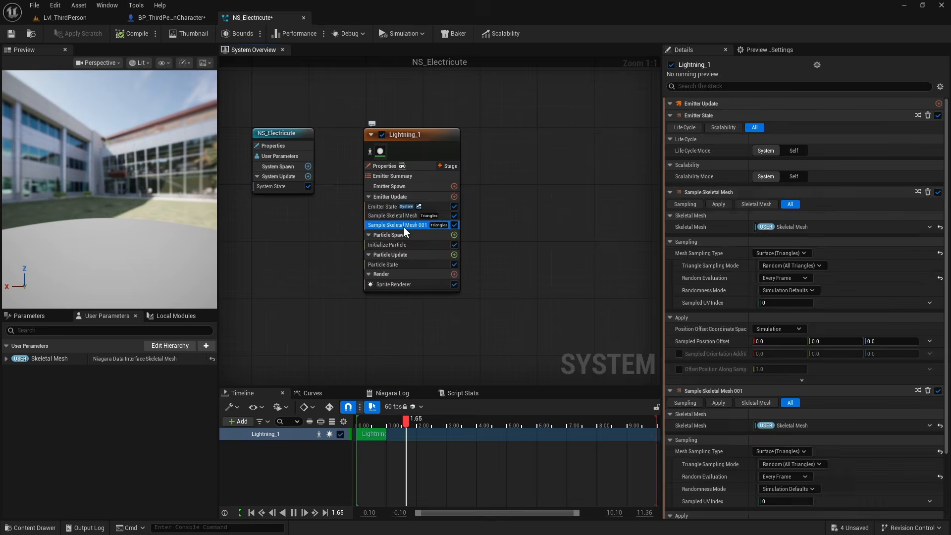
Enable Show Parameter Writes and examine the parameters written by both Sample Skeletal Mesh modules
{"action": "left_click", "coordinate": [403, 226]}
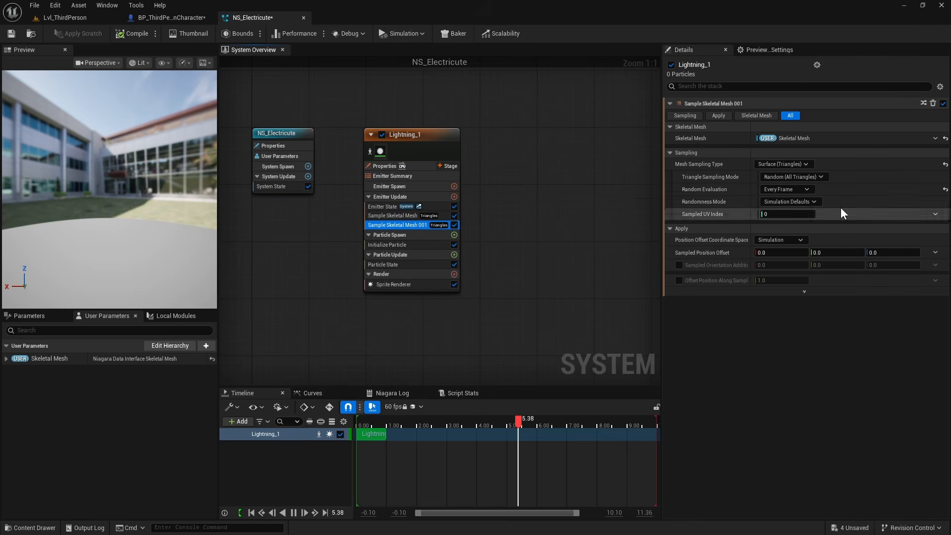
{"action": "left_click", "coordinate": [940, 88]}
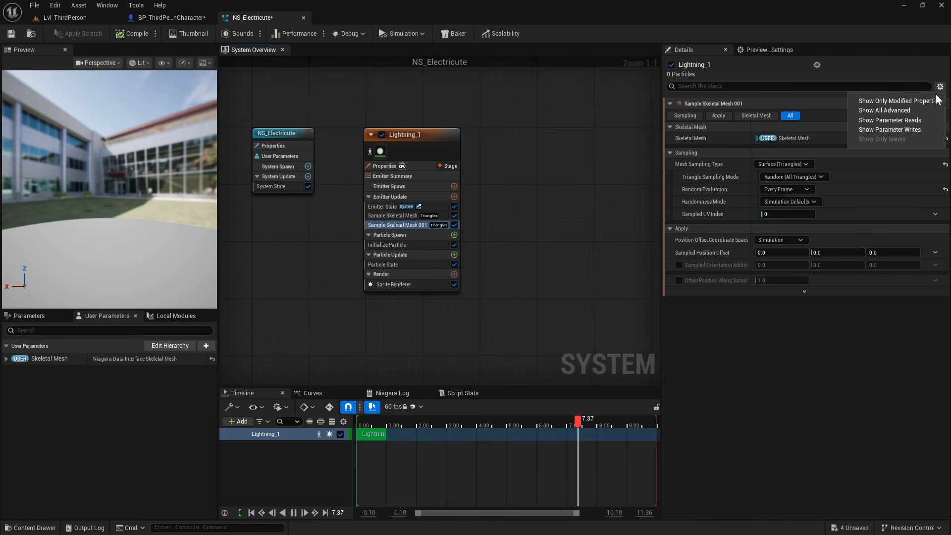
{"action": "left_click", "coordinate": [888, 129]}
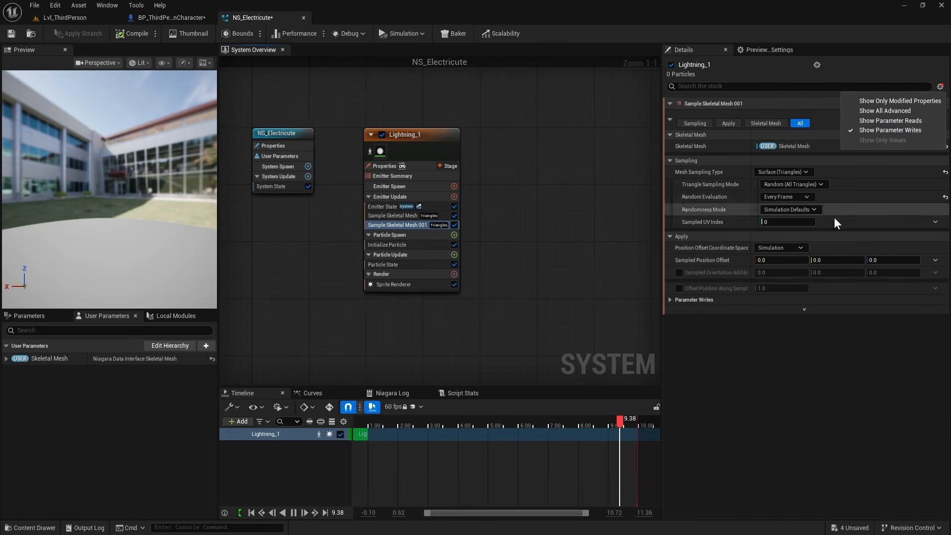
{"action": "left_click", "coordinate": [671, 300]}
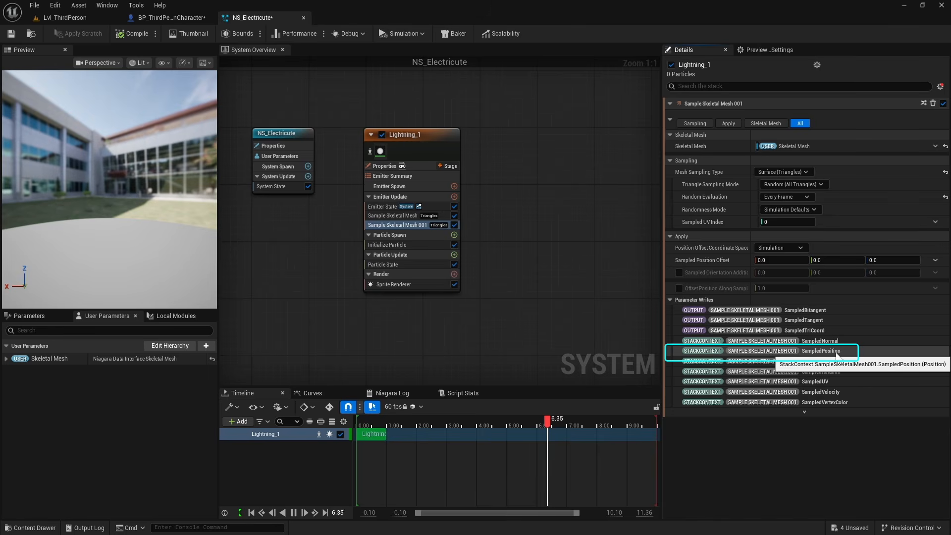
{"action": "left_click", "coordinate": [397, 215]}
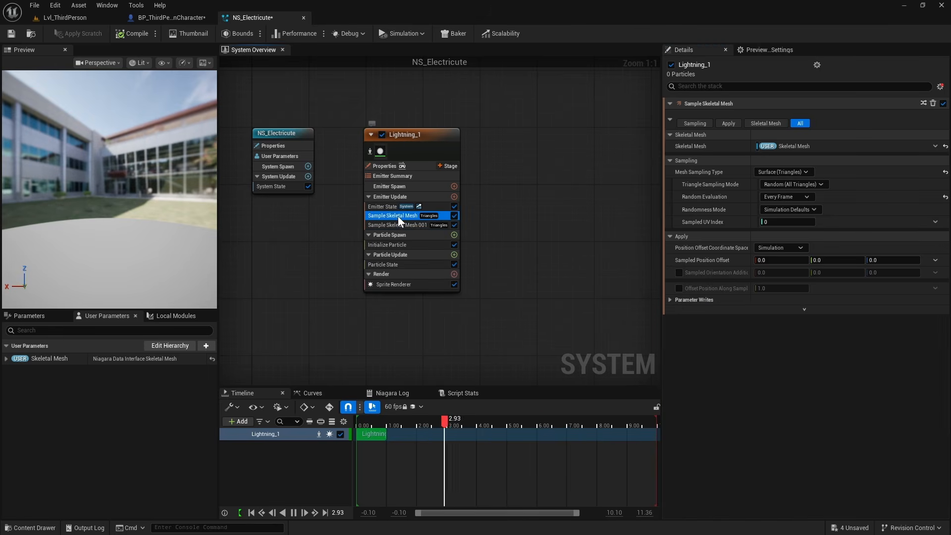
{"action": "left_click", "coordinate": [671, 300]}
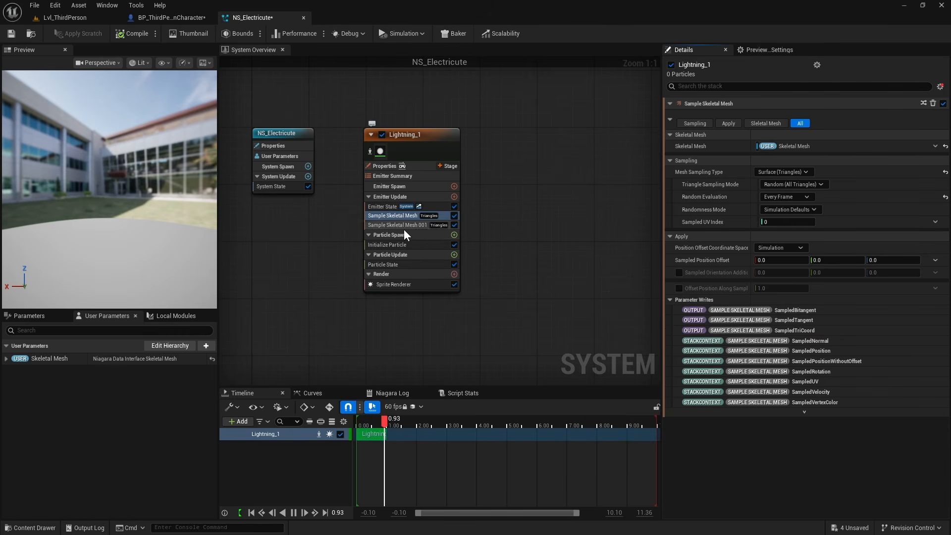
{"action": "left_click", "coordinate": [388, 224]}
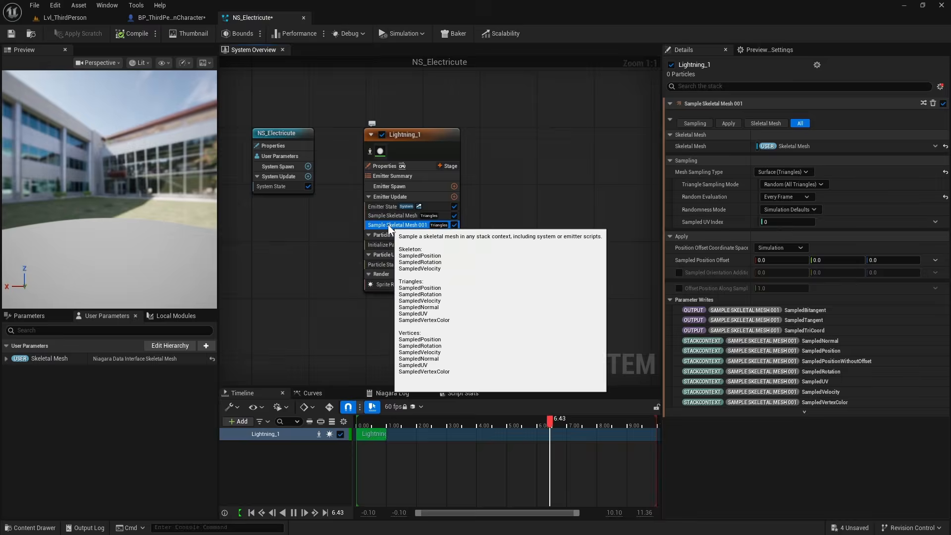
Add a Spawn Burst Instantaneous module below the two sampling modules in Emitter Update, with a Spawn Count of 10
{"action": "left_click", "coordinate": [454, 196]}
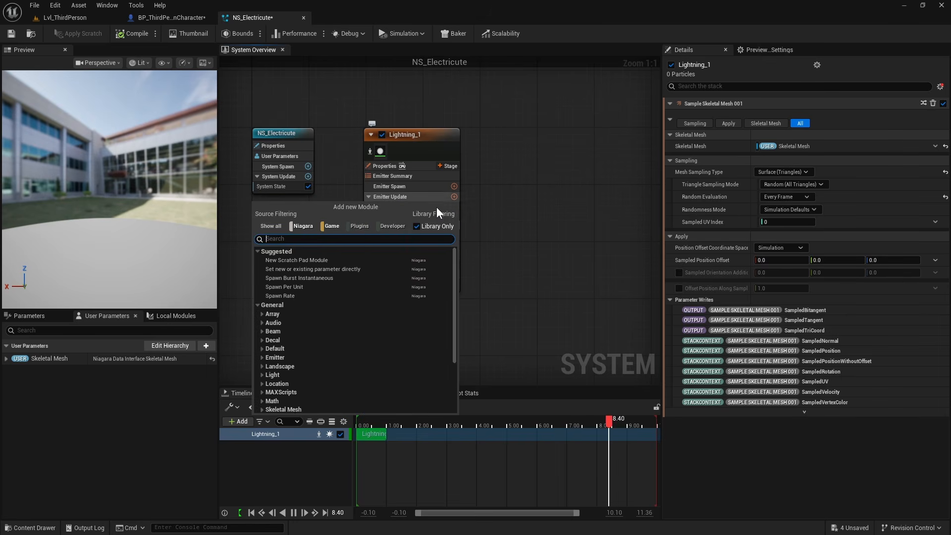
{"action": "left_click", "coordinate": [299, 278]}
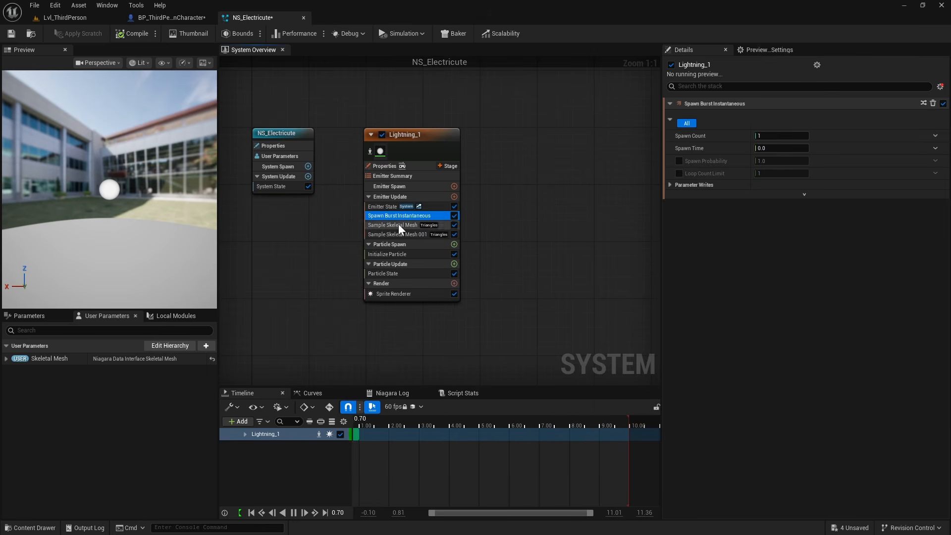
{"action": "left_click_drag", "start_coordinate": [392, 217], "coordinate": [396, 238]}
{"action": "left_click", "coordinate": [763, 137]}
{"action": "type", "text": "10"}
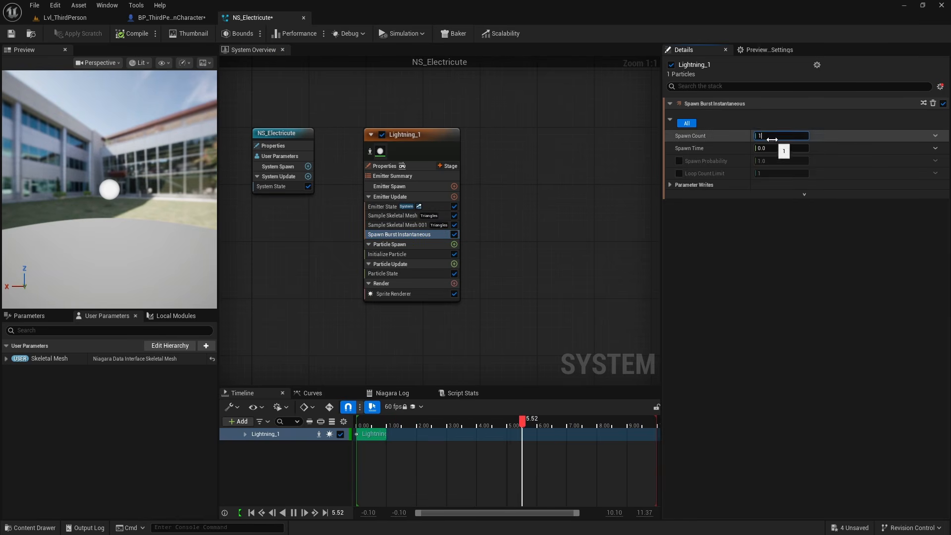
{"action": "key", "text": "Return"}
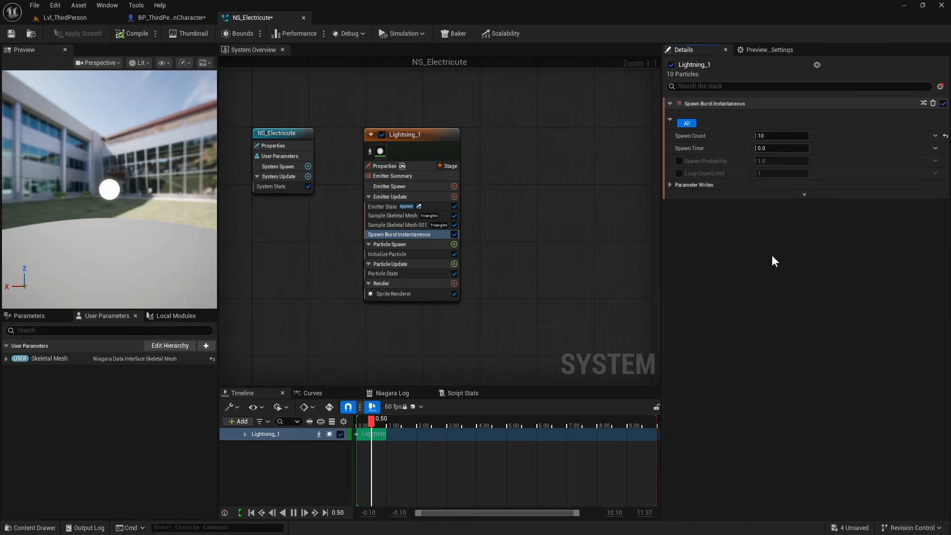
Add a Beam Emitter Setup module to the Emitter Update group
{"action": "left_click", "coordinate": [454, 197]}
{"action": "type", "text": "beam"}
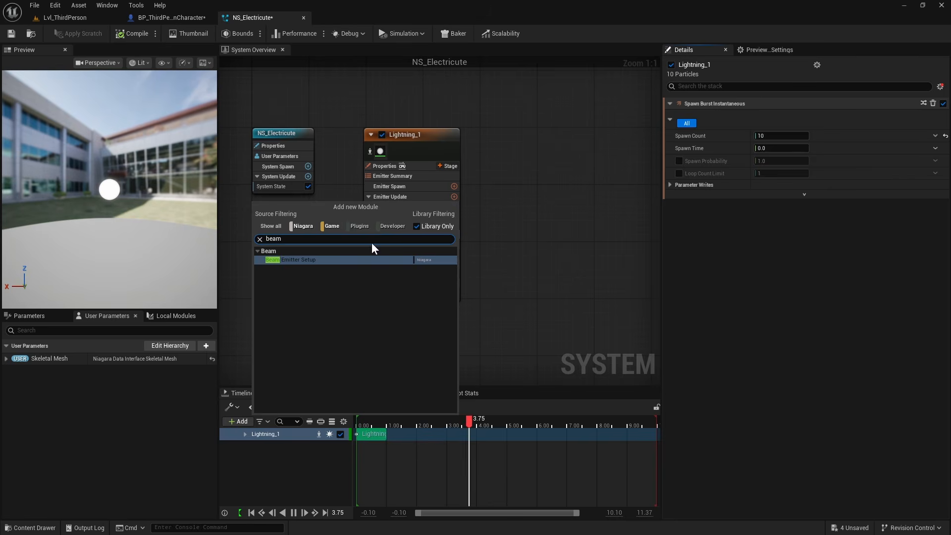
{"action": "left_click", "coordinate": [319, 260]}
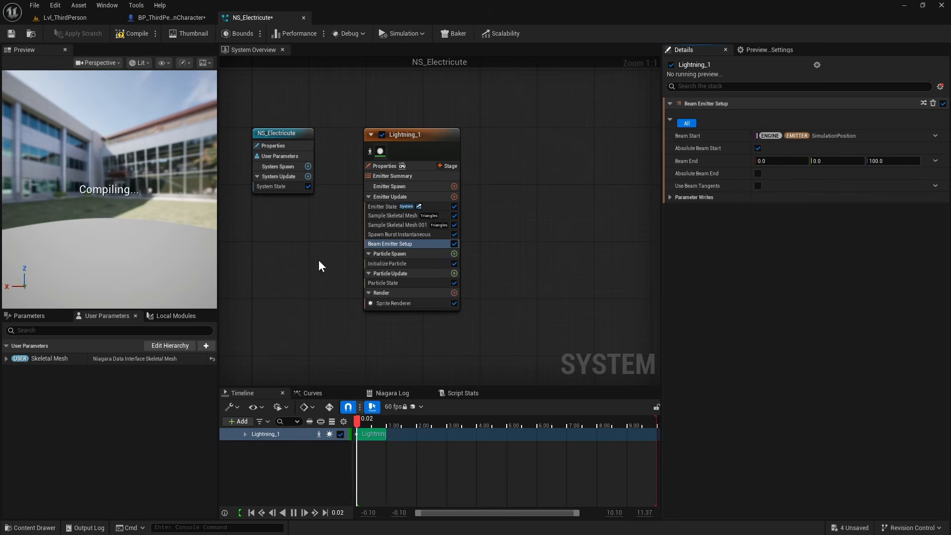
Add a Spawn Beam module to the Particle Spawn group and a Ribbon Renderer to the Render group
{"action": "left_click", "coordinate": [455, 254]}
{"action": "type", "text": "spawn"}
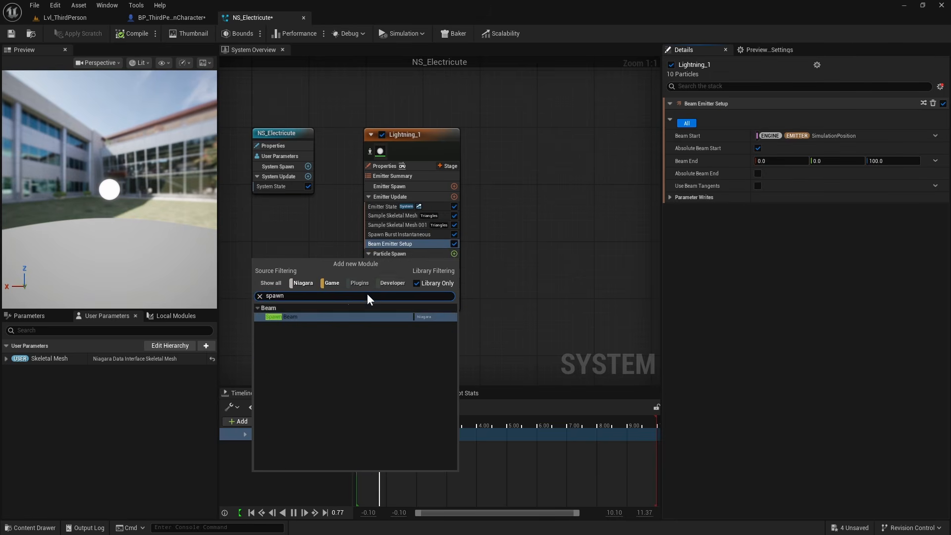
{"action": "left_click", "coordinate": [297, 316]}
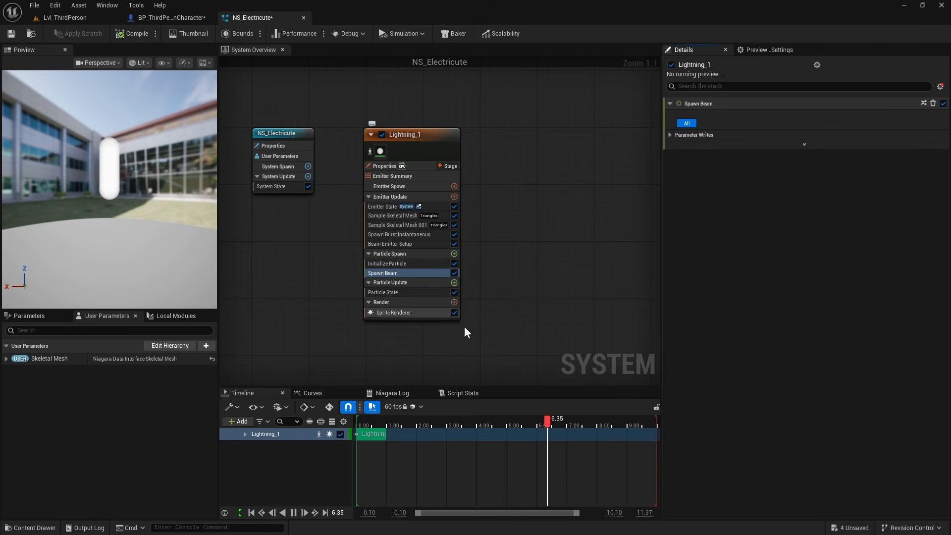
{"action": "left_click", "coordinate": [455, 302]}
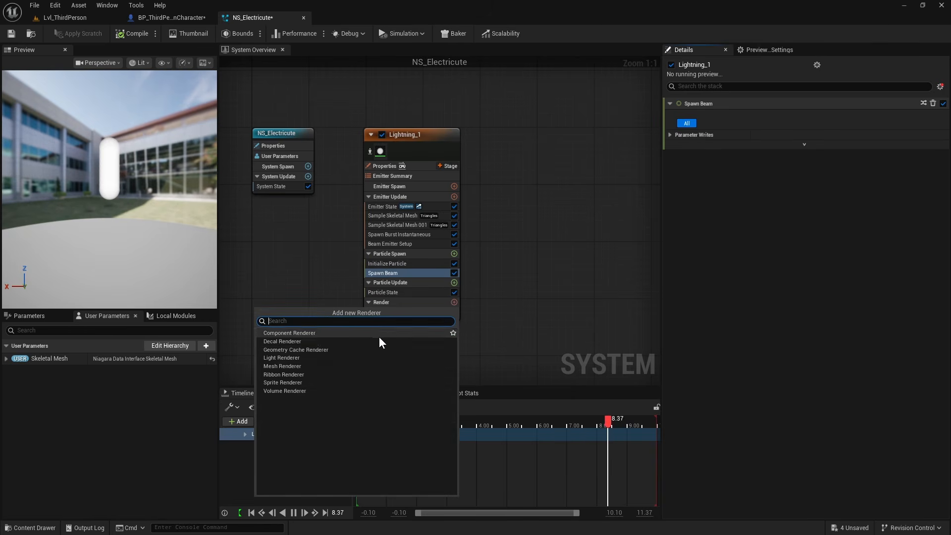
{"action": "left_click", "coordinate": [287, 375]}
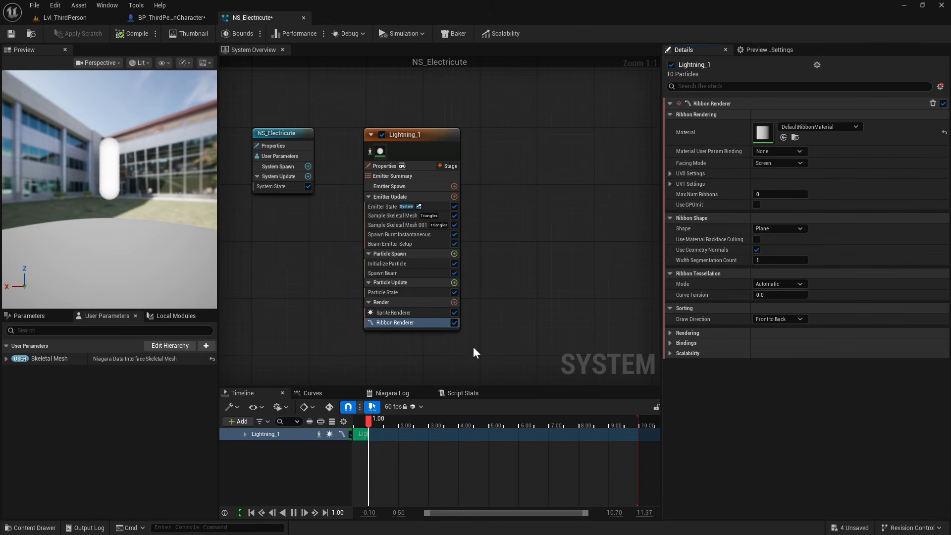
Disable the Sprite Renderer to inspect the ribbon alone in the preview, and enable it again
{"action": "left_click", "coordinate": [454, 312]}
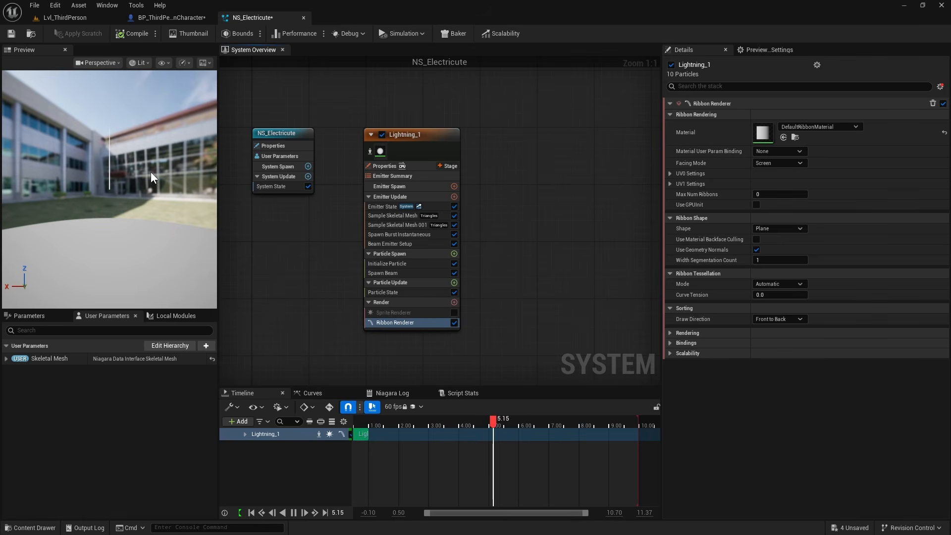
{"action": "left_click_drag", "start_coordinate": [150, 168], "coordinate": [151, 198]}
{"action": "left_click_drag", "start_coordinate": [117, 88], "coordinate": [145, 84]}
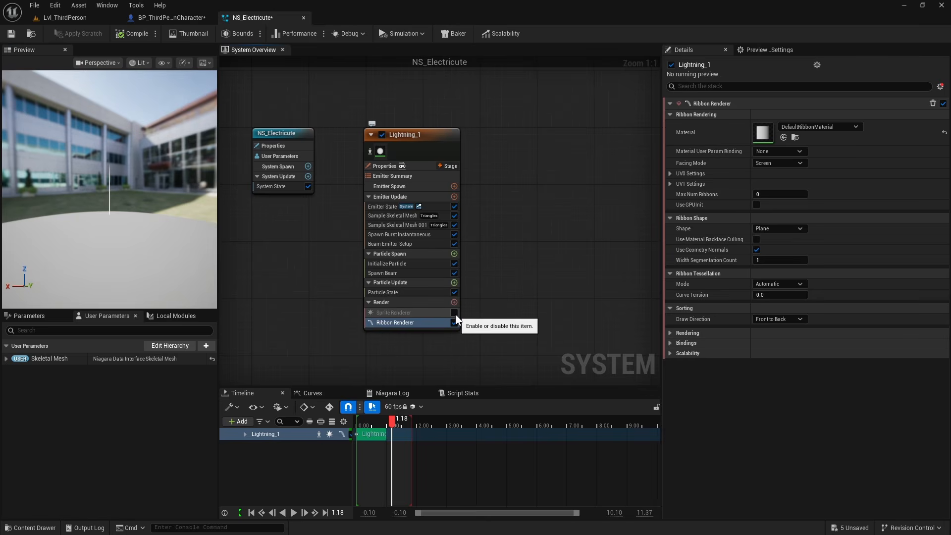
{"action": "left_click", "coordinate": [454, 313]}
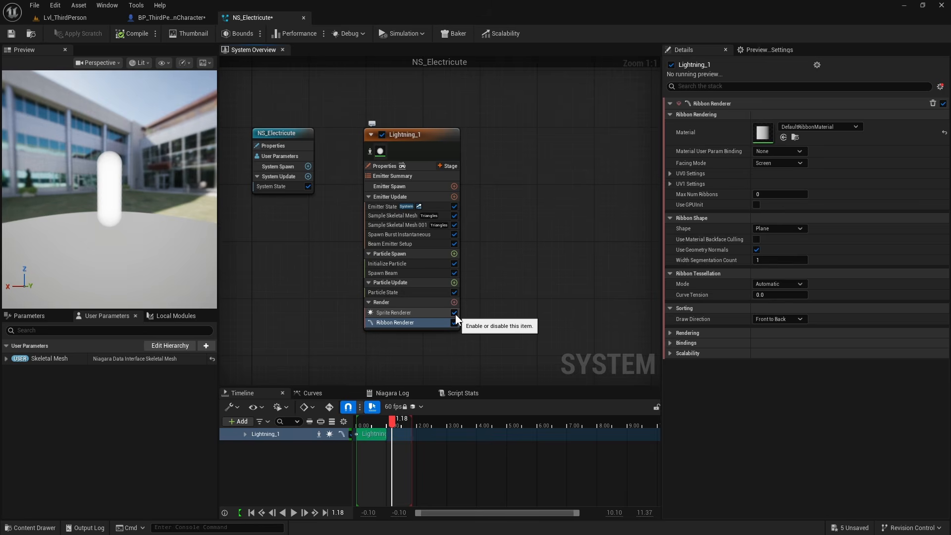
Move Beam Emitter Setup above Spawn Burst Instantaneous and link its Beam Start to the first Sample Skeletal Mesh module's emitter SampledPosition
{"action": "left_click", "coordinate": [393, 245]}
{"action": "left_click_drag", "start_coordinate": [394, 245], "coordinate": [409, 230]}
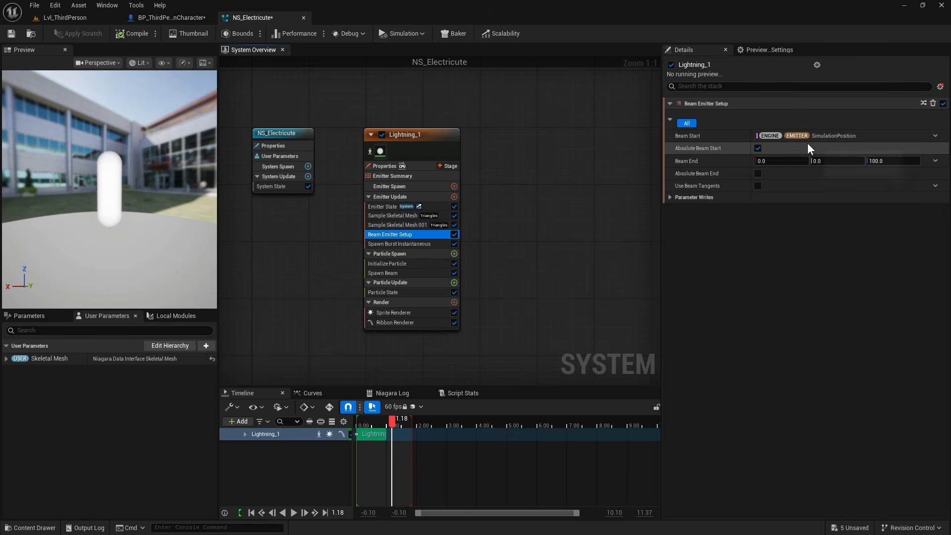
{"action": "left_click", "coordinate": [936, 137]}
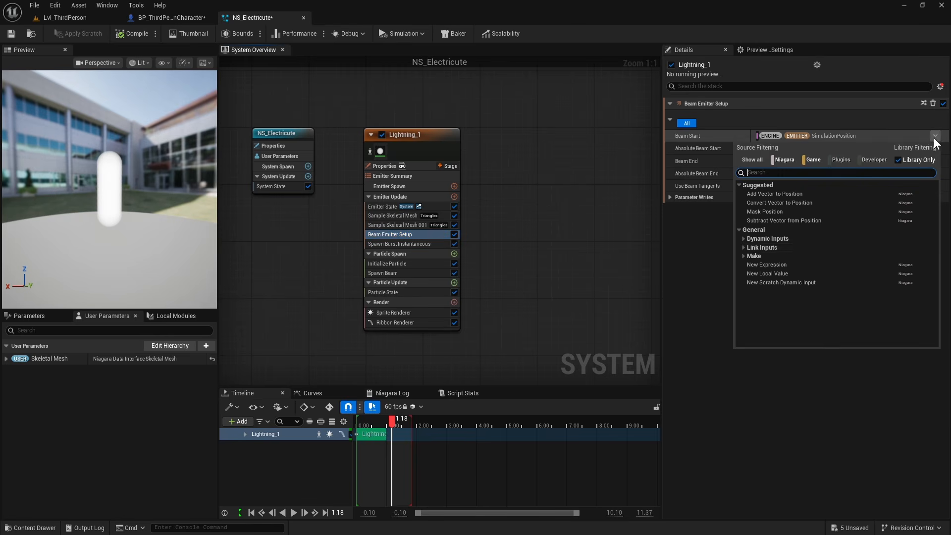
{"action": "left_click", "coordinate": [743, 247]}
{"action": "left_click", "coordinate": [748, 257]}
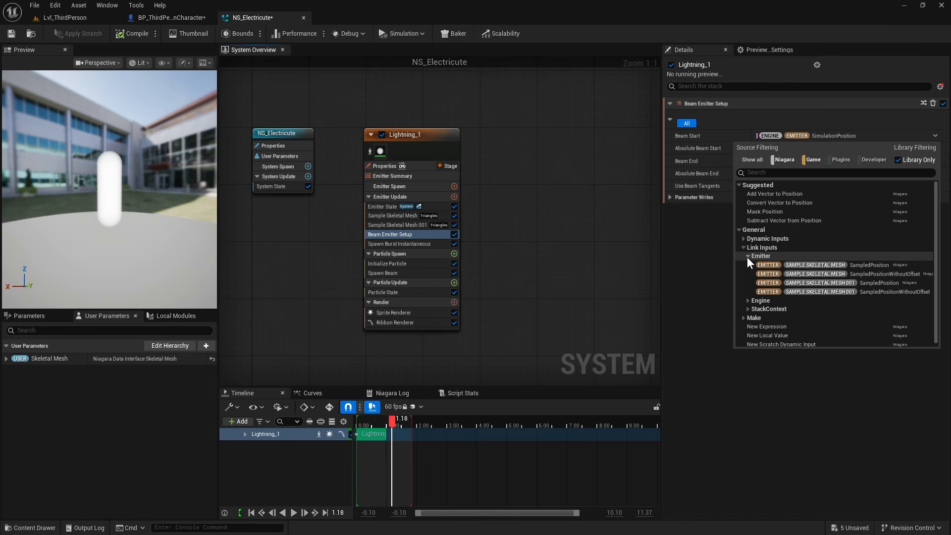
{"action": "left_click", "coordinate": [834, 267]}
Enable Absolute Beam End and link Beam End to the emitter SampledPosition of Sample Skeletal Mesh 001
{"action": "left_click", "coordinate": [758, 174]}
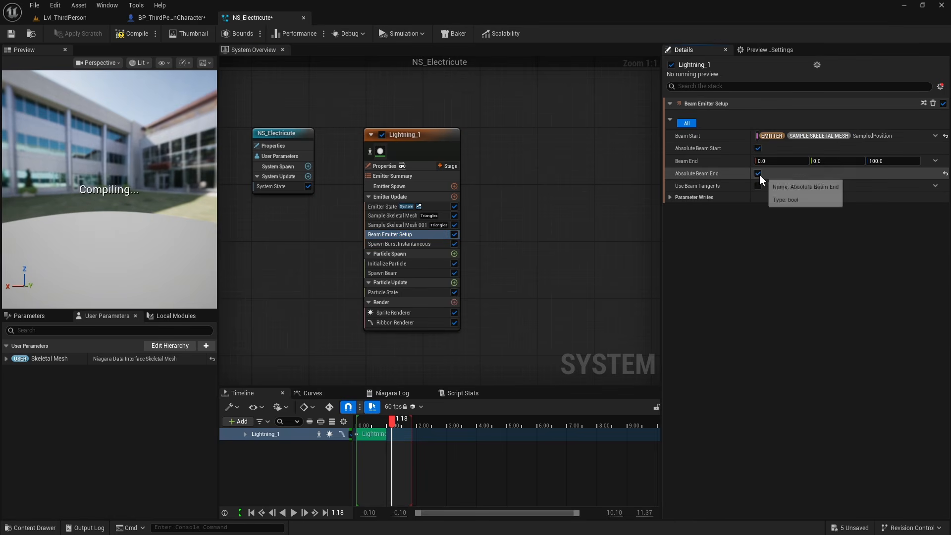
{"action": "left_click", "coordinate": [935, 160]}
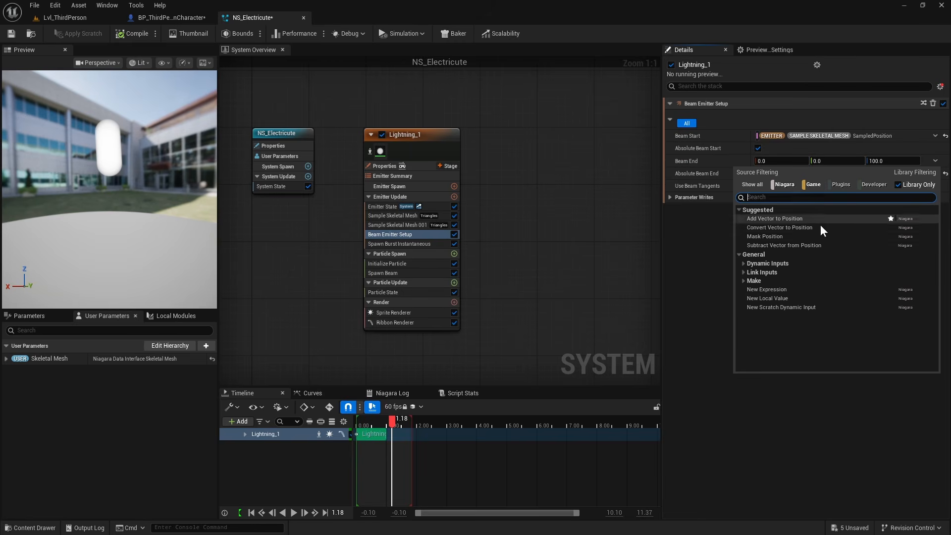
{"action": "left_click", "coordinate": [745, 272]}
{"action": "left_click", "coordinate": [747, 281]}
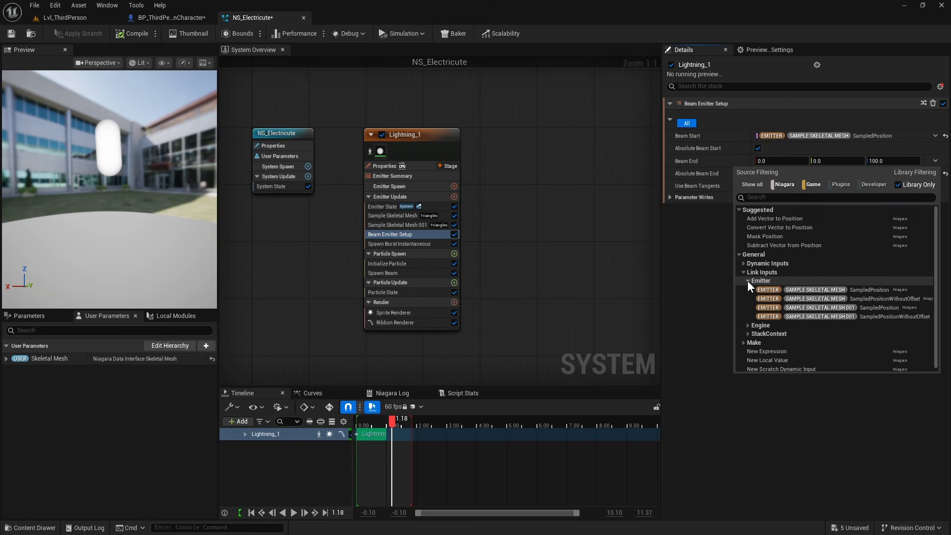
{"action": "left_click", "coordinate": [846, 308]}
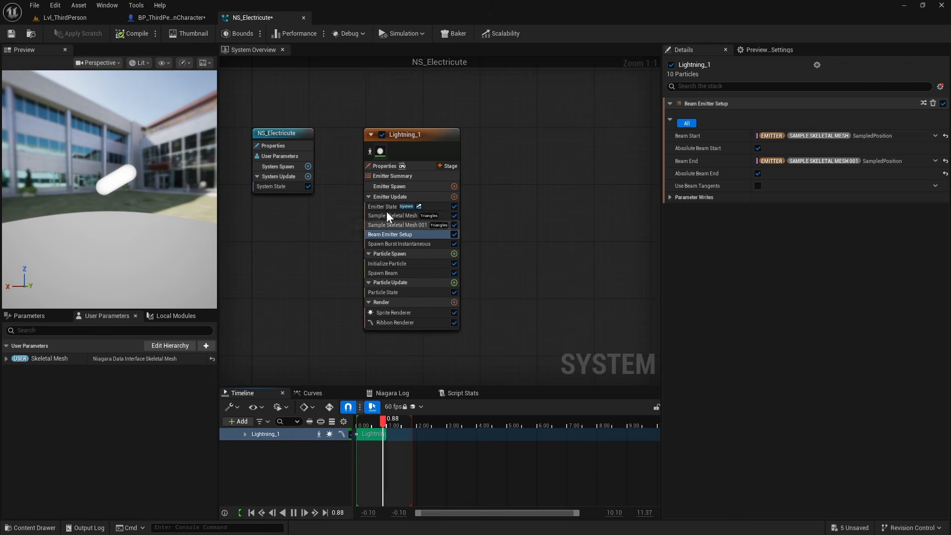
Set Sprite Size Mode to Uniform with a Uniform Sprite Size of 5 in the Initialize Particle module
{"action": "left_click", "coordinate": [403, 244]}
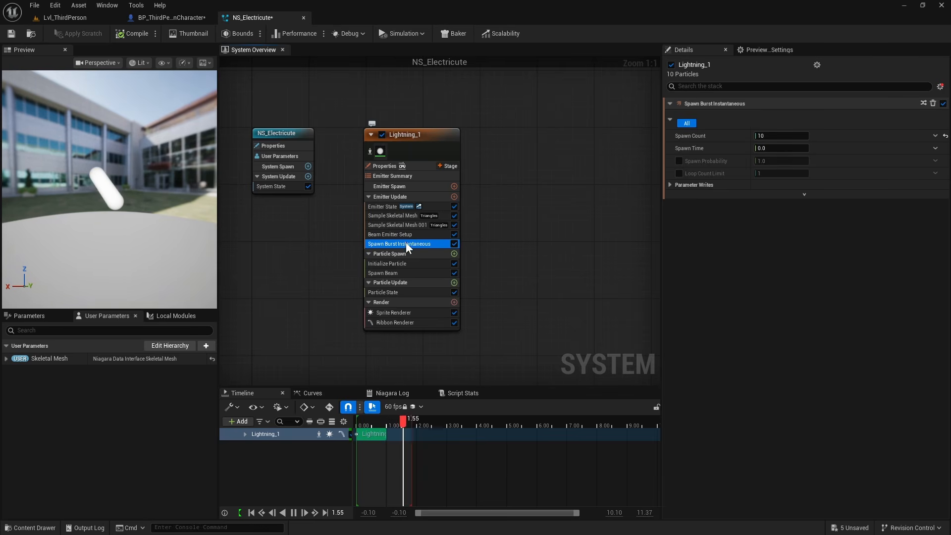
{"action": "left_click", "coordinate": [386, 263]}
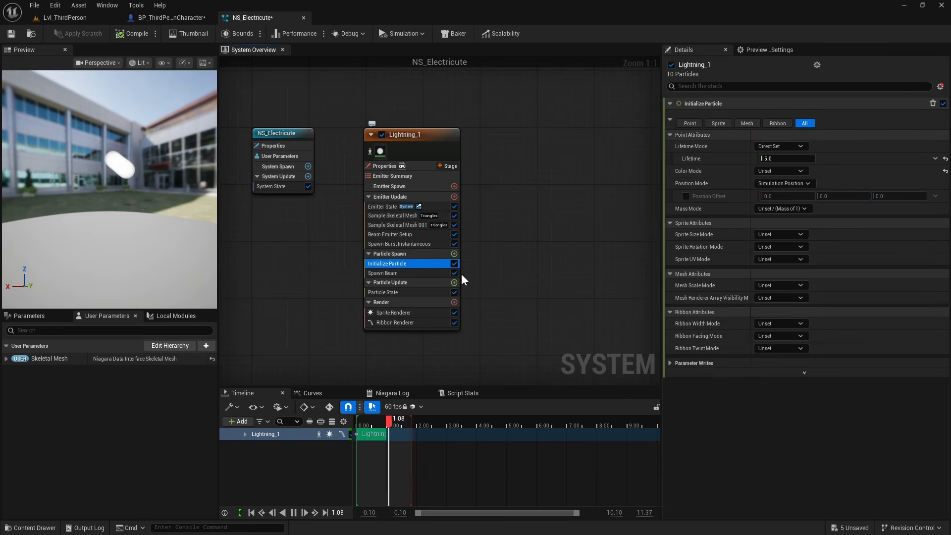
{"action": "left_click", "coordinate": [801, 236]}
{"action": "left_click", "coordinate": [790, 257]}
{"action": "left_click", "coordinate": [777, 248]}
{"action": "type", "text": "5"}
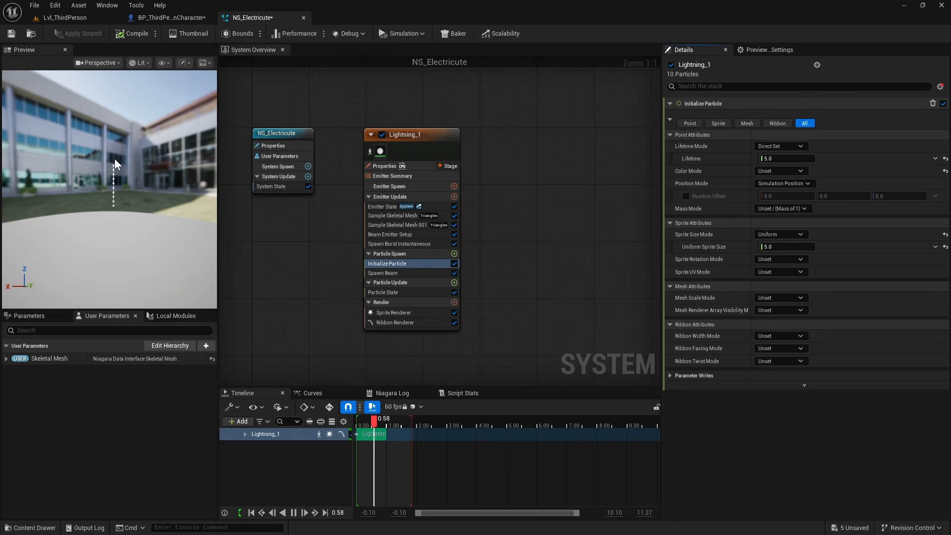
Set the Emitter State's Life Cycle Mode to Self with an infinite loop and a Loop Duration of 0.1
{"action": "left_click", "coordinate": [390, 207]}
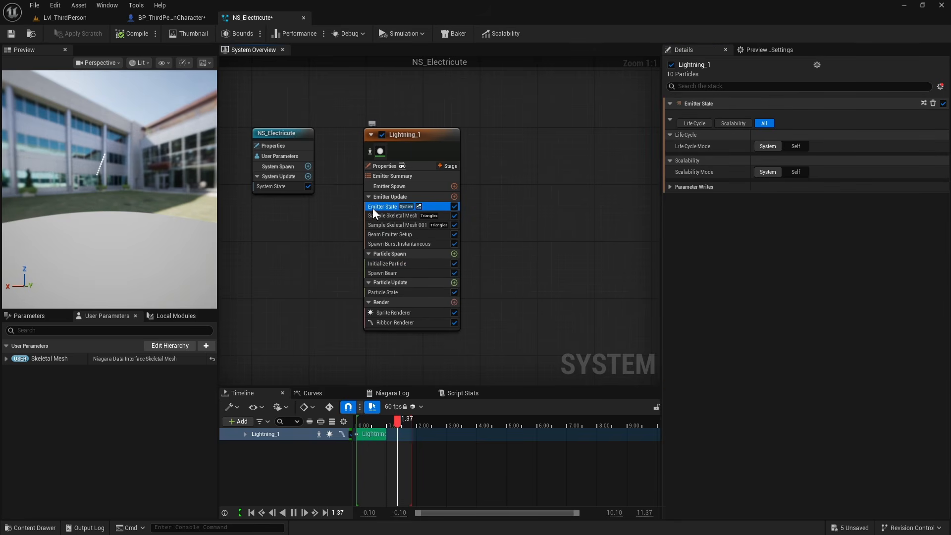
{"action": "left_click", "coordinate": [796, 146]}
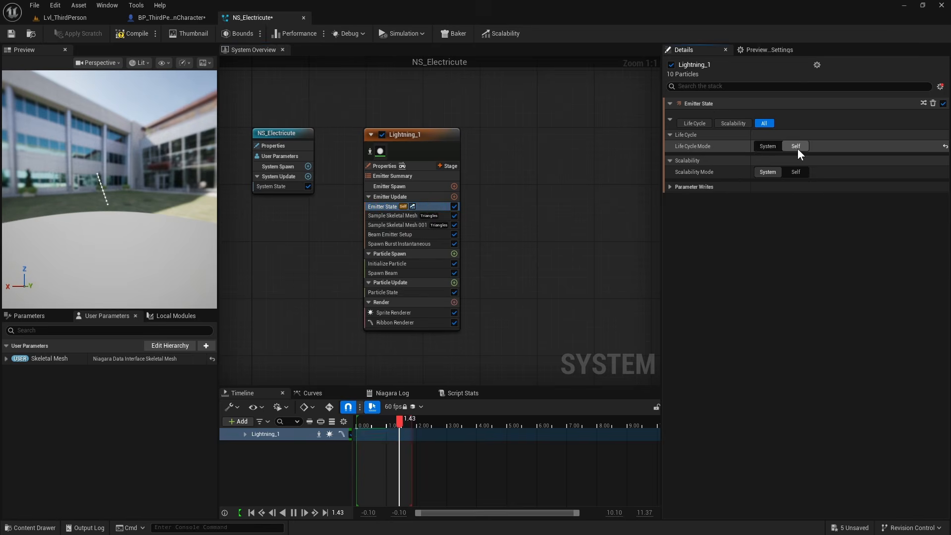
{"action": "type", "text": "0.1"}
{"action": "key", "text": "Return"}
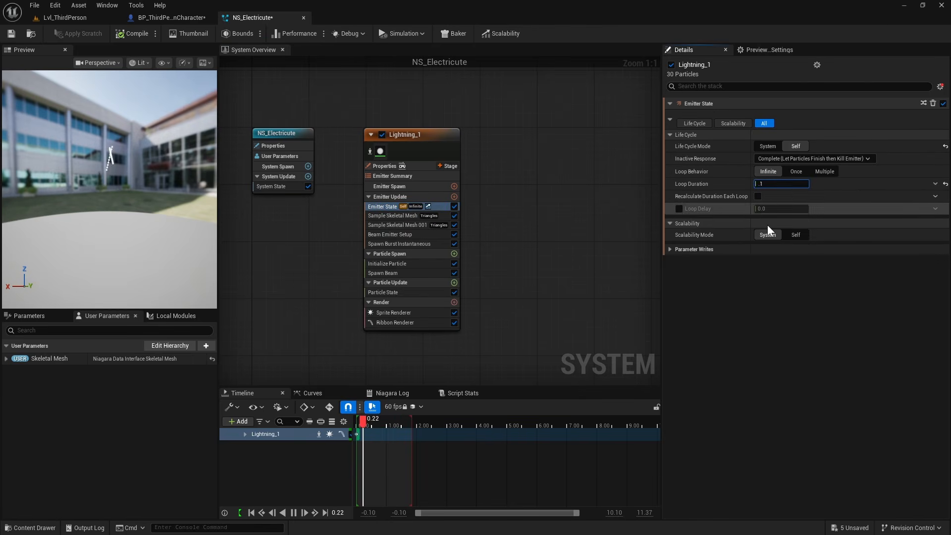
Set the particle Lifetime to 0.25 in the Initialize Particle module
{"action": "left_click", "coordinate": [391, 264]}
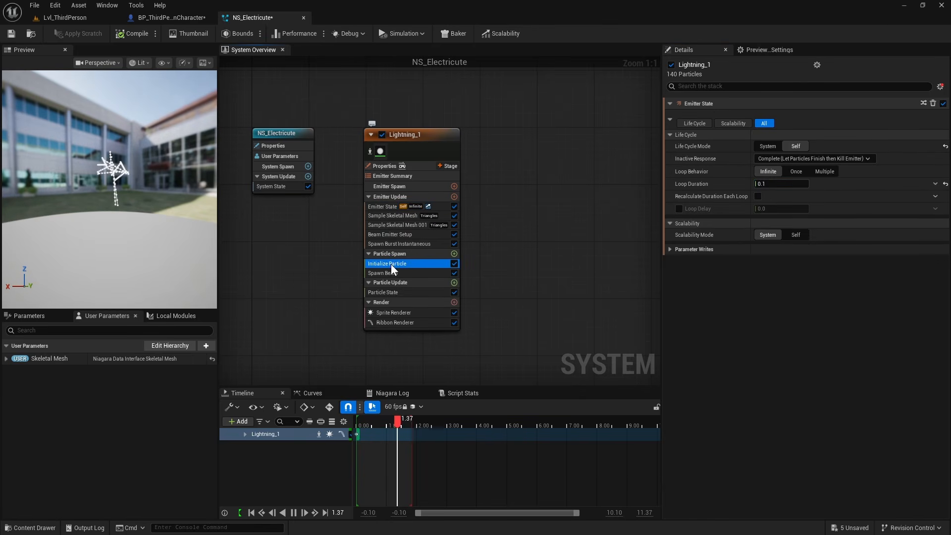
{"action": "left_click", "coordinate": [775, 158]}
{"action": "type", "text": ".25"}
{"action": "key", "text": "Return"}
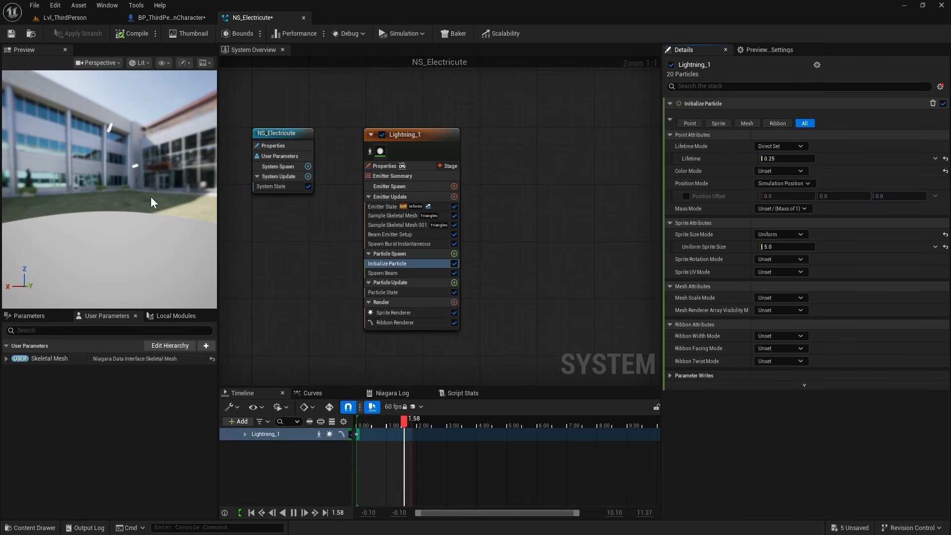
Make the Spawn Burst Instantaneous Spawn Count a Random Range Int with a minimum of 10 and a maximum of 15
{"action": "left_click", "coordinate": [390, 244]}
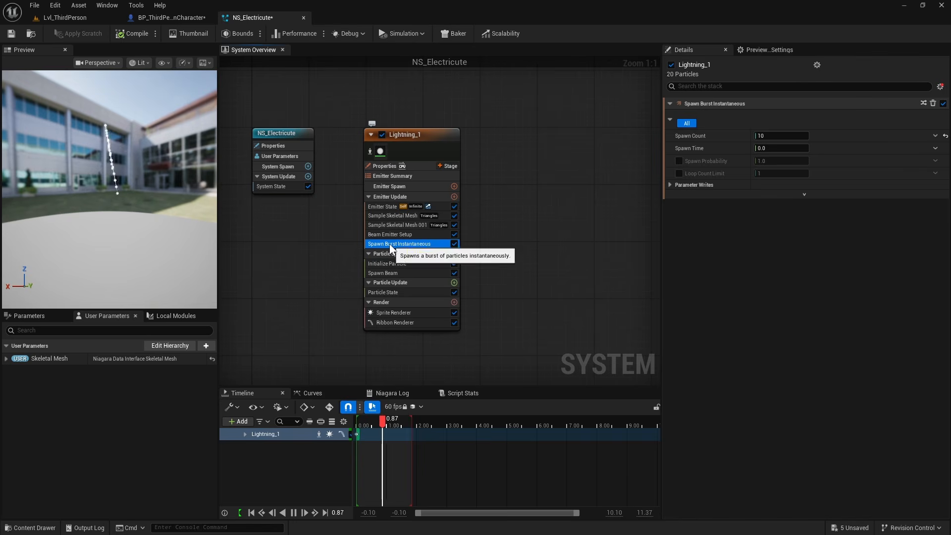
{"action": "left_click", "coordinate": [936, 136]}
{"action": "left_click", "coordinate": [771, 211]}
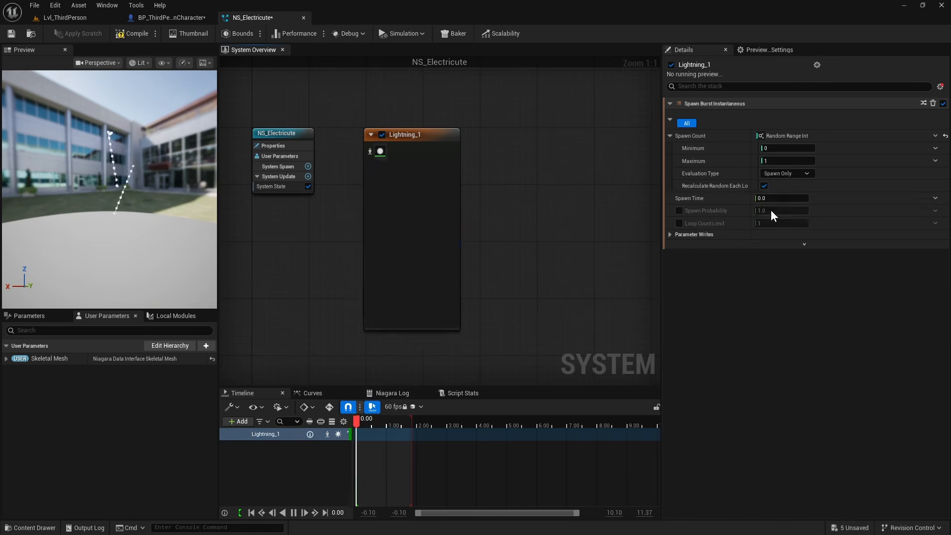
{"action": "left_click", "coordinate": [779, 162]}
{"action": "type", "text": "15"}
{"action": "key", "text": "Return"}
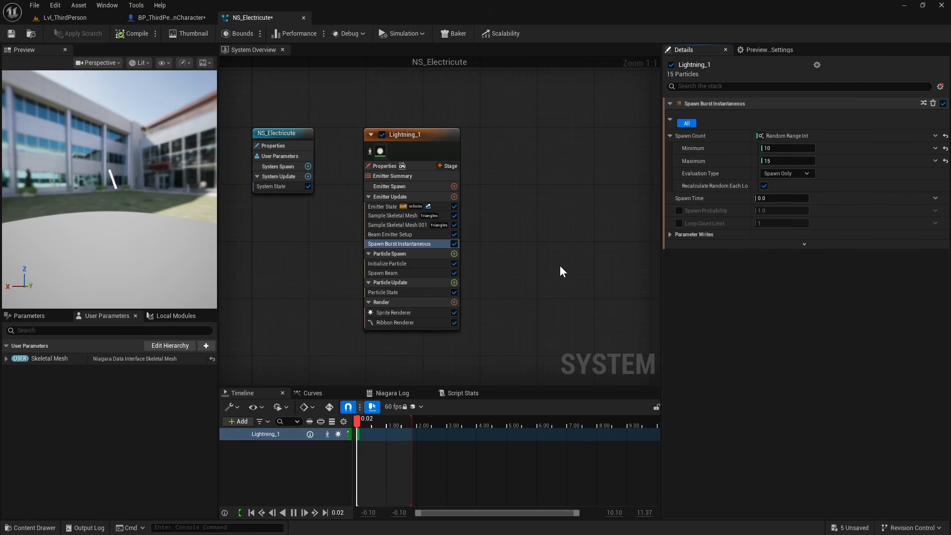
Disable the Sprite Renderer and add a Beam Width module to Particle Spawn with a Beam Width of 2
{"action": "left_click", "coordinate": [453, 313]}
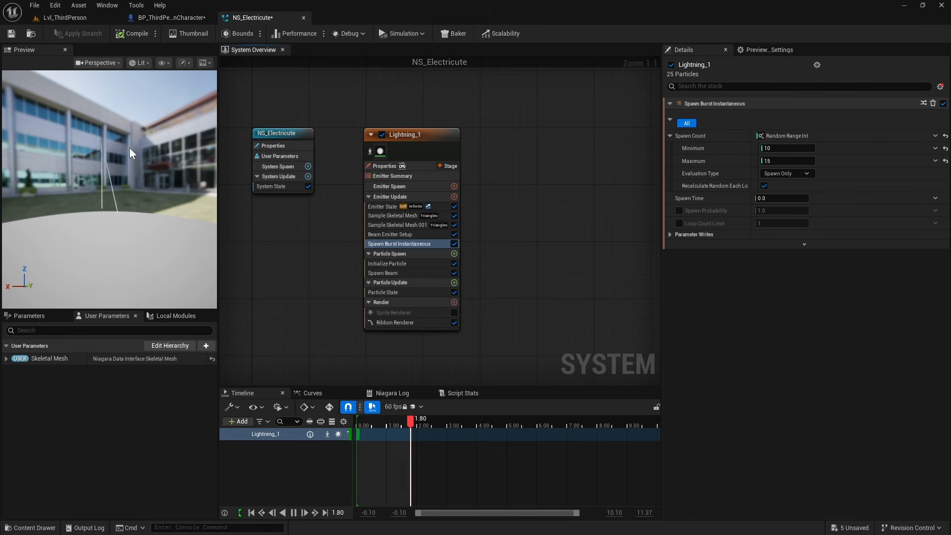
{"action": "left_click", "coordinate": [454, 254]}
{"action": "type", "text": "beam"}
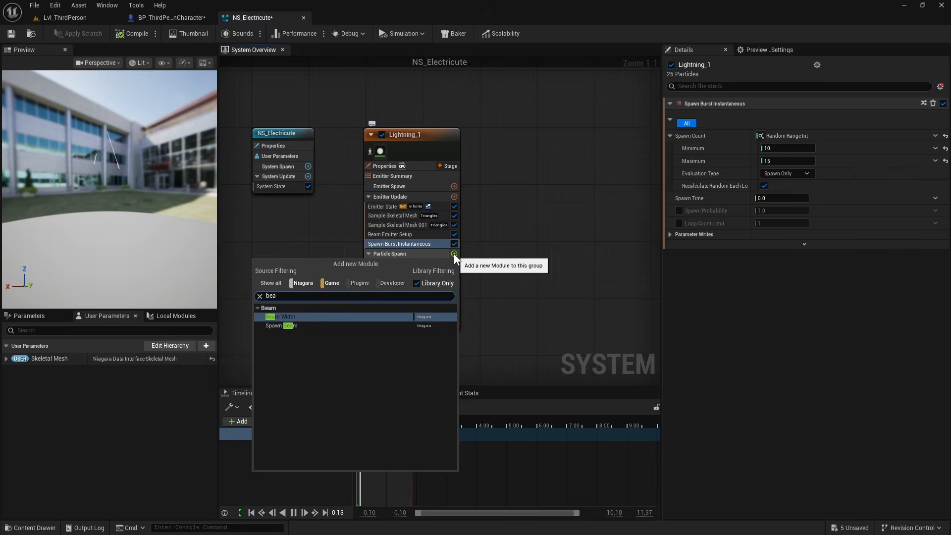
{"action": "left_click", "coordinate": [293, 317]}
{"action": "left_click", "coordinate": [766, 137]}
{"action": "type", "text": "3"}
{"action": "left_click", "coordinate": [765, 194]}
{"action": "left_click", "coordinate": [769, 137]}
{"action": "type", "text": "2"}
{"action": "left_click", "coordinate": [765, 198]}
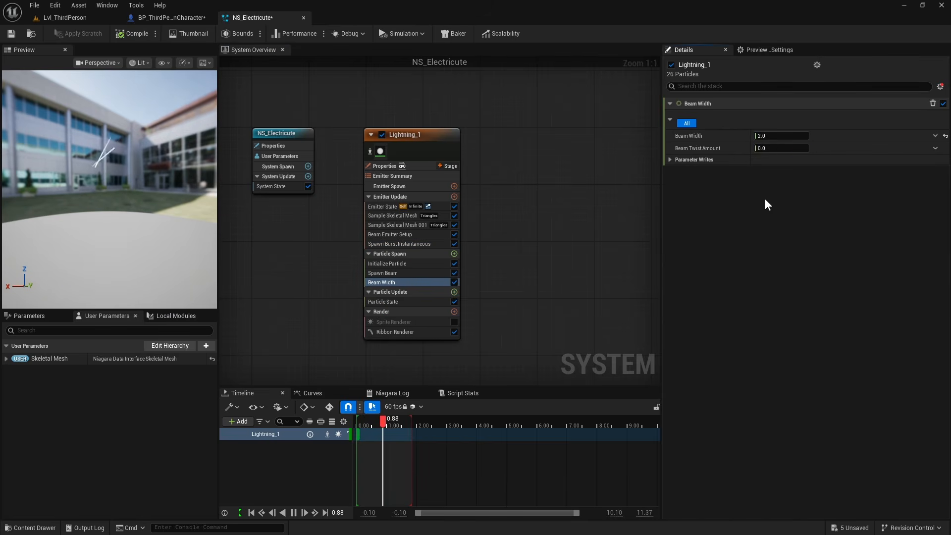
Set Initialize Particle's Color Mode to Direct Set with a fully saturated cyan-blue colour and a brightness value (V) of 100
{"action": "left_click", "coordinate": [393, 262]}
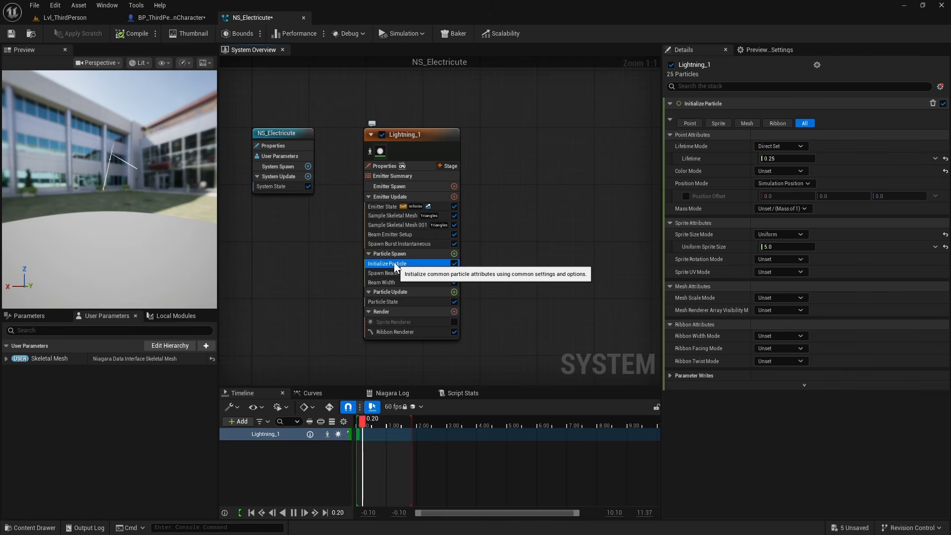
{"action": "left_click", "coordinate": [789, 171]}
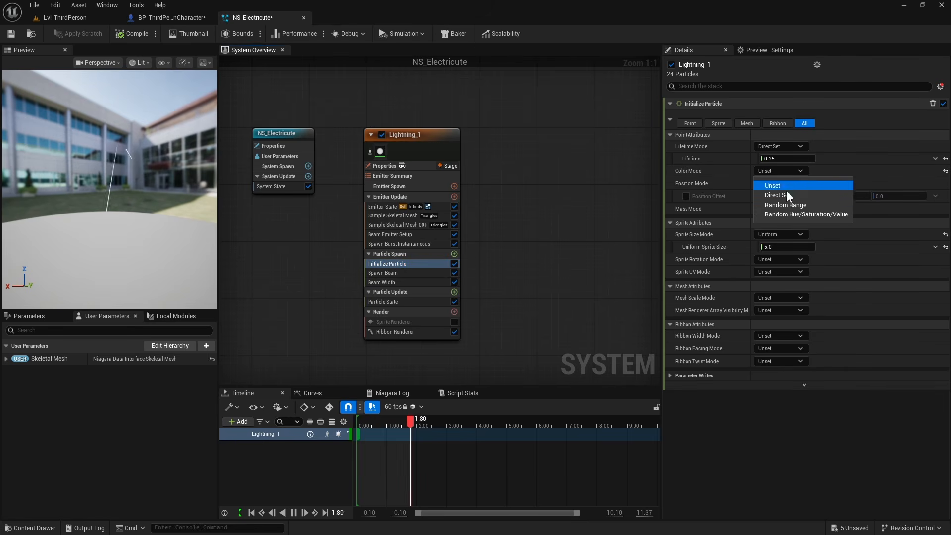
{"action": "left_click", "coordinate": [787, 195]}
{"action": "left_click", "coordinate": [795, 185]}
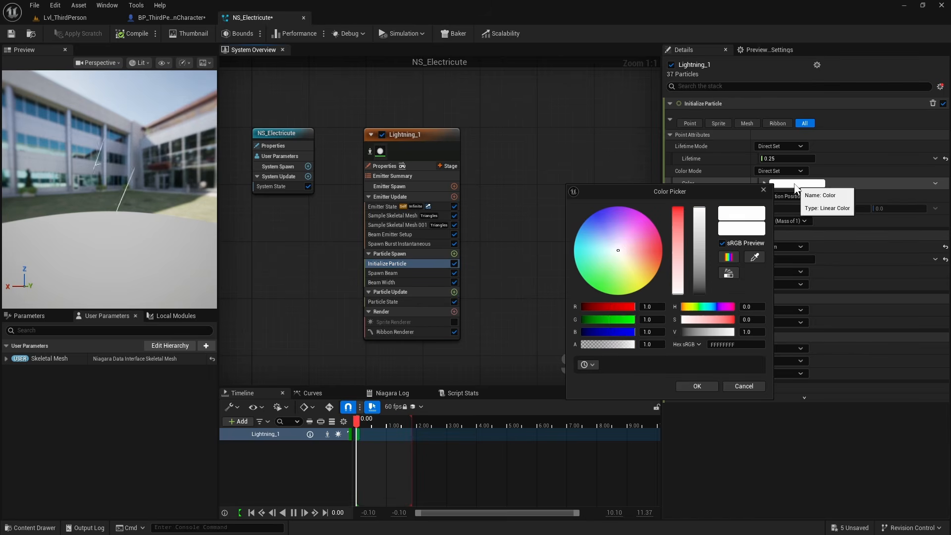
{"action": "left_click_drag", "start_coordinate": [618, 250], "coordinate": [577, 236]}
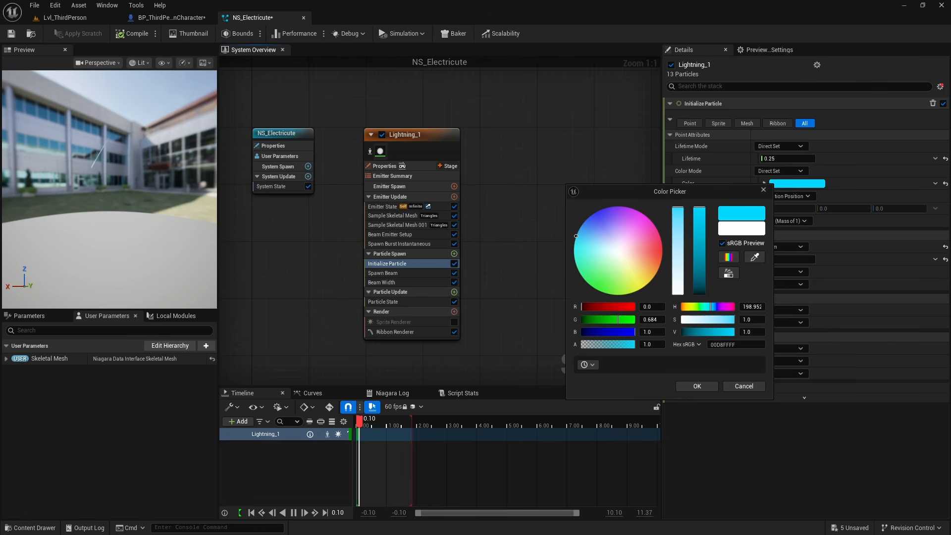
{"action": "left_click", "coordinate": [750, 332]}
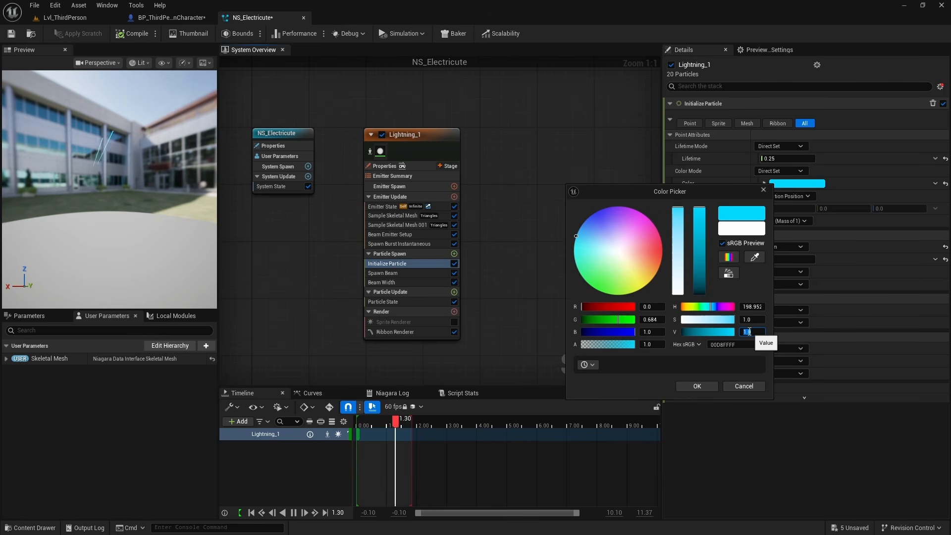
{"action": "type", "text": "100"}
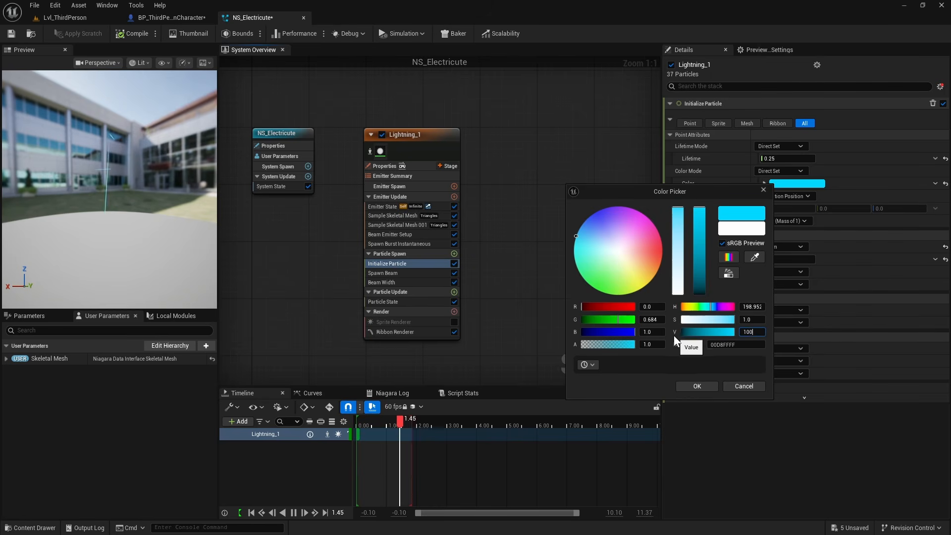
{"action": "key", "text": "Return"}
{"action": "left_click", "coordinate": [705, 386]}
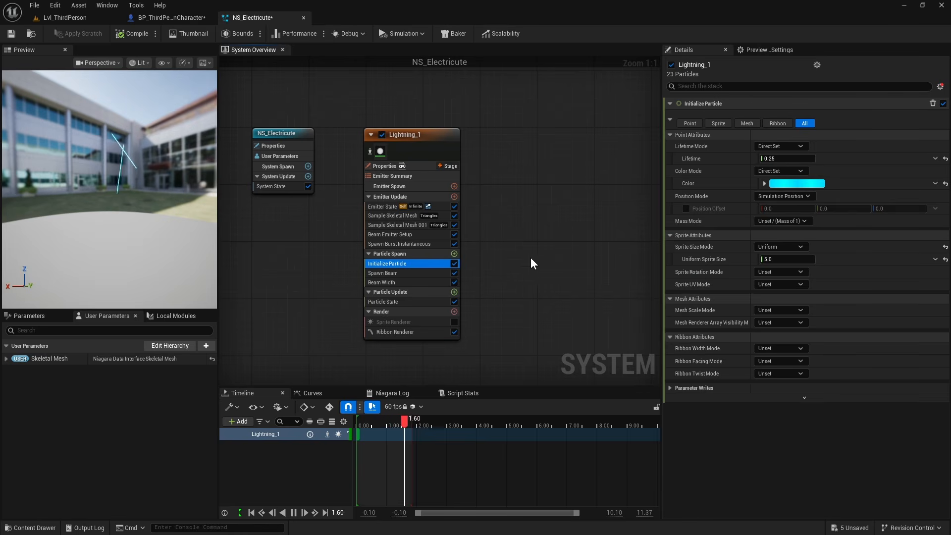
Open the AnimMon_Electricute montage from the Niagara/Electricute content folder
{"action": "left_click", "coordinate": [64, 17]}
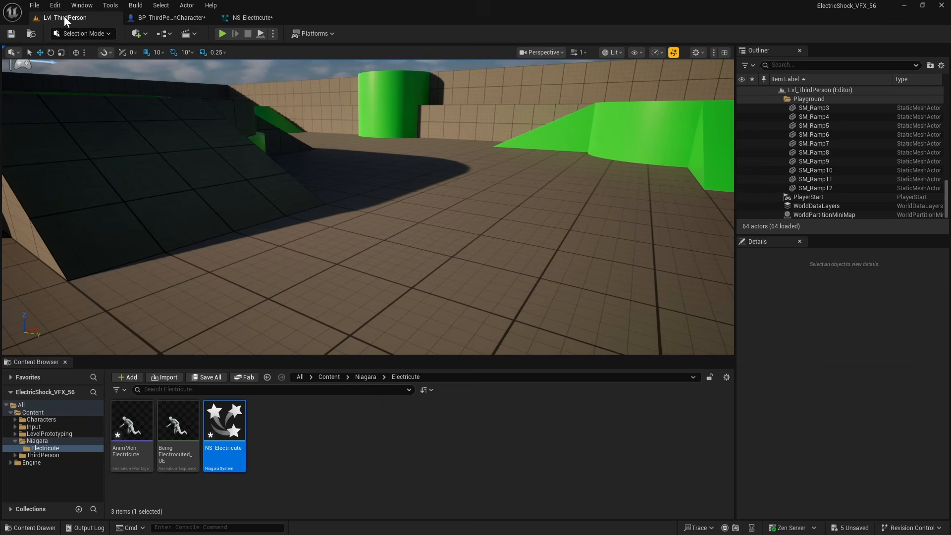
{"action": "left_click", "coordinate": [322, 437]}
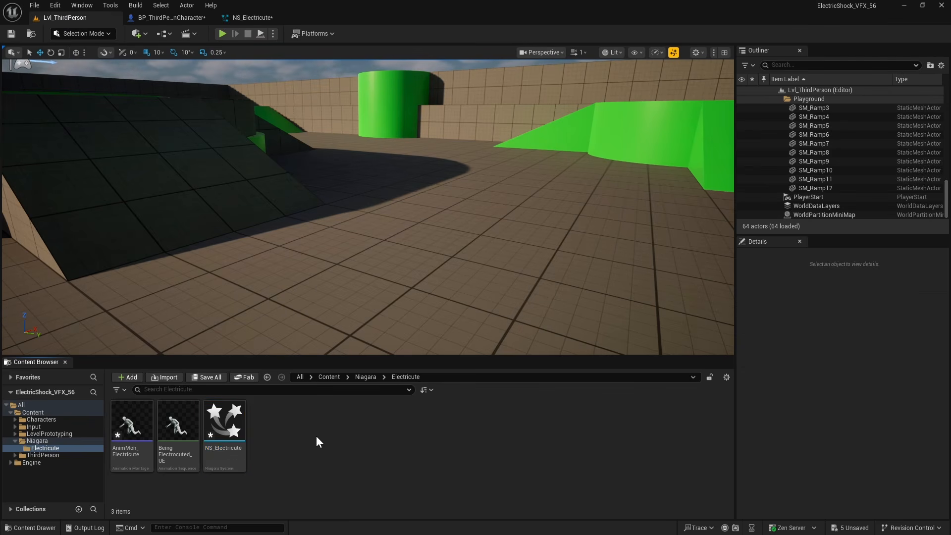
{"action": "double_click", "coordinate": [130, 421]}
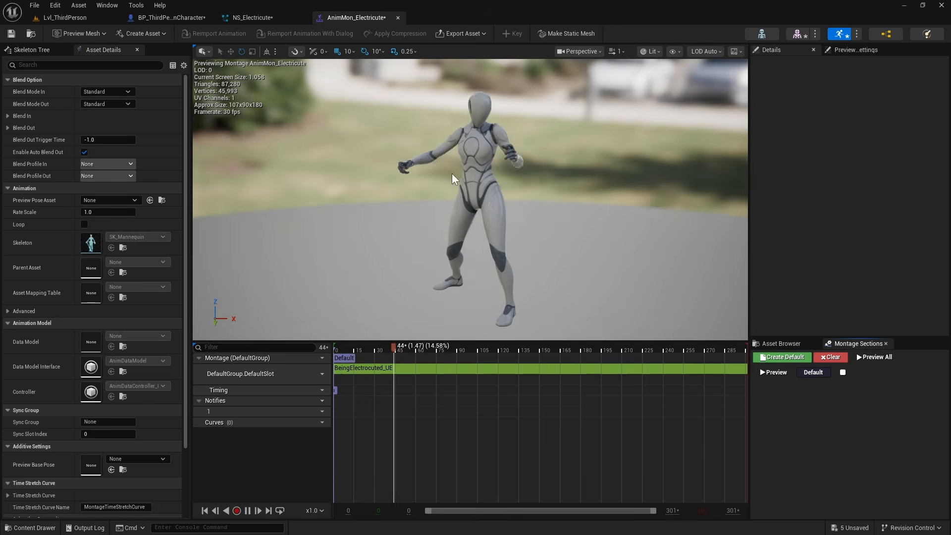
Add a Timed Niagara Effect notify state to notify track 1 of the montage
{"action": "left_click", "coordinate": [322, 411]}
{"action": "left_click", "coordinate": [311, 400]}
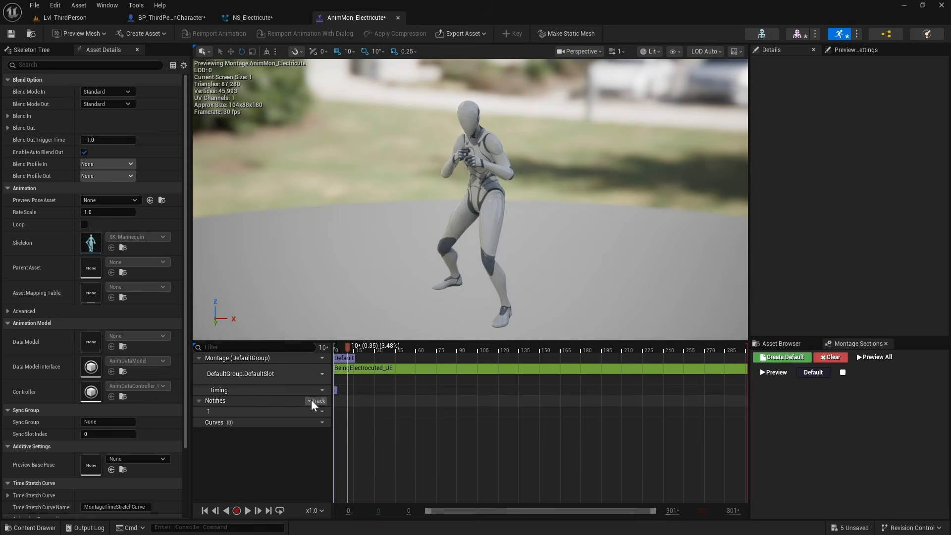
{"action": "right_click", "coordinate": [364, 411]}
{"action": "mouse_move", "coordinate": [395, 432]}
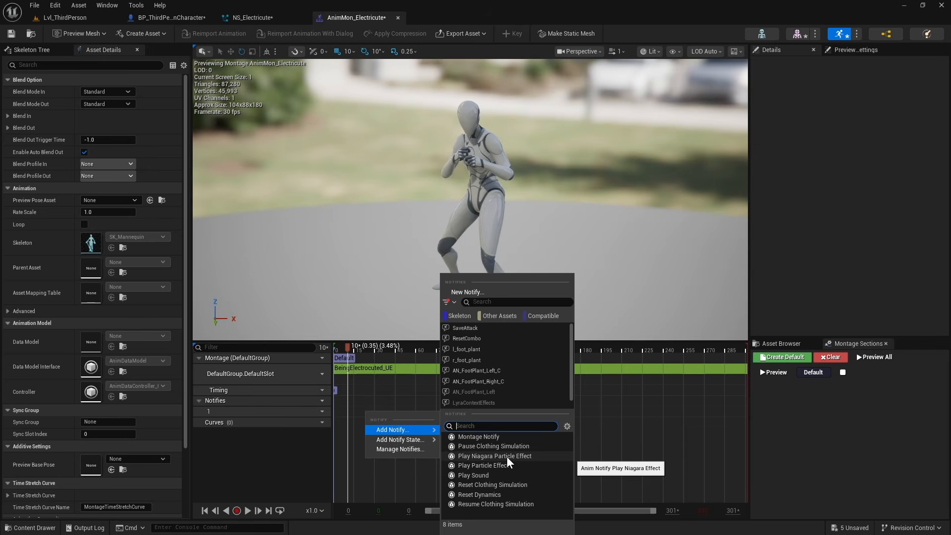
{"action": "left_click", "coordinate": [284, 409]}
{"action": "right_click", "coordinate": [364, 412]}
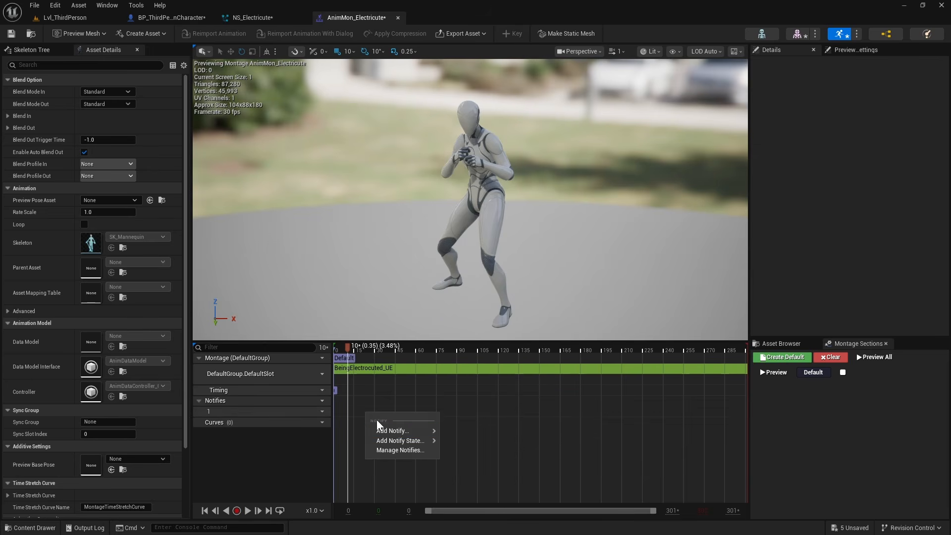
{"action": "mouse_move", "coordinate": [409, 439]}
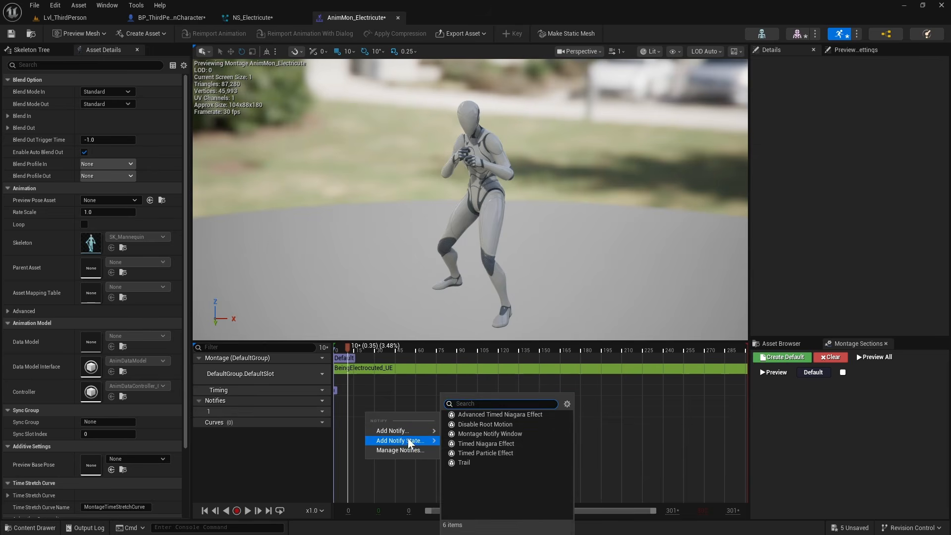
{"action": "left_click", "coordinate": [511, 443]}
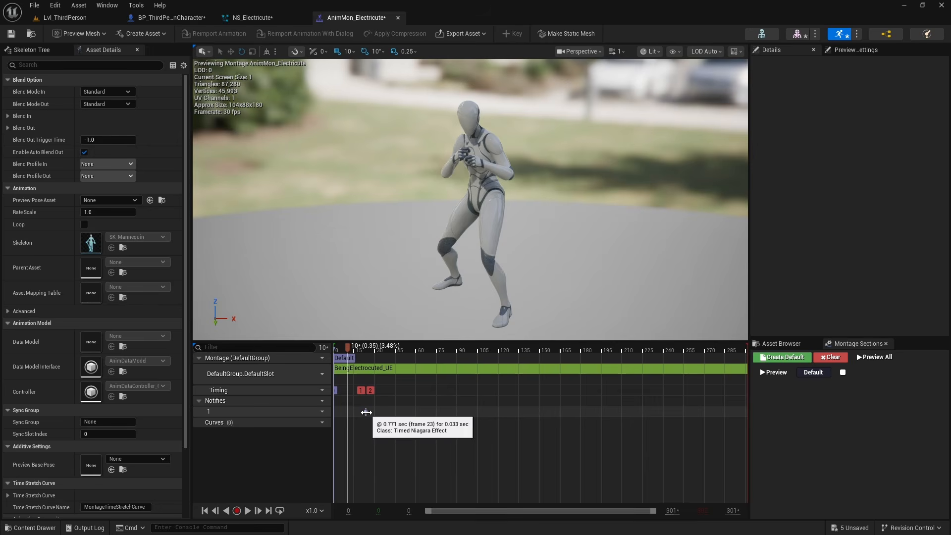
Stretch the Timed Niagara Effect notify state so it spans from about frame 10 to about frame 200
{"action": "left_click", "coordinate": [348, 413]}
{"action": "left_click_drag", "start_coordinate": [367, 413], "coordinate": [637, 413]}
{"action": "left_click_drag", "start_coordinate": [348, 347], "coordinate": [599, 347]}
{"action": "left_click_drag", "start_coordinate": [638, 412], "coordinate": [613, 412]}
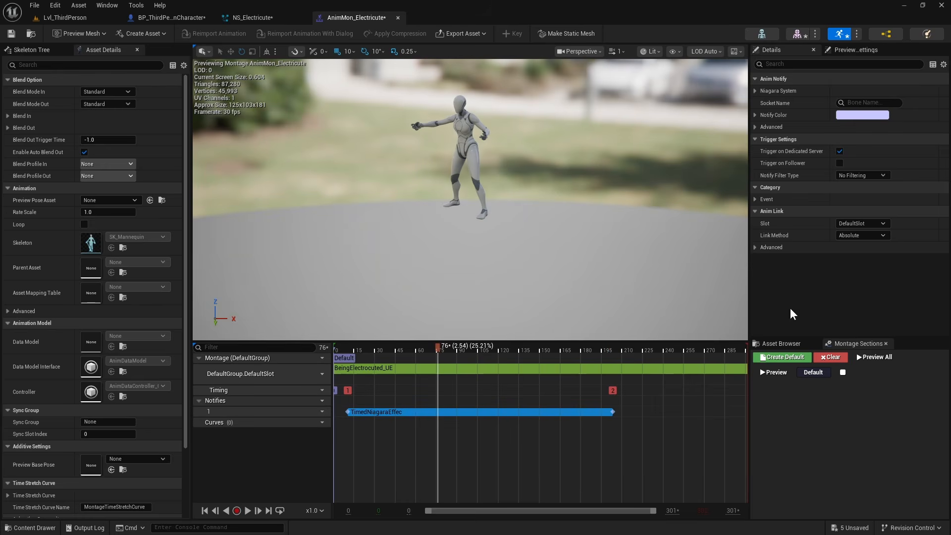
Assign NS_Electricute as the notify state's Niagara System and scrub the montage to check it
{"action": "left_click", "coordinate": [755, 91]}
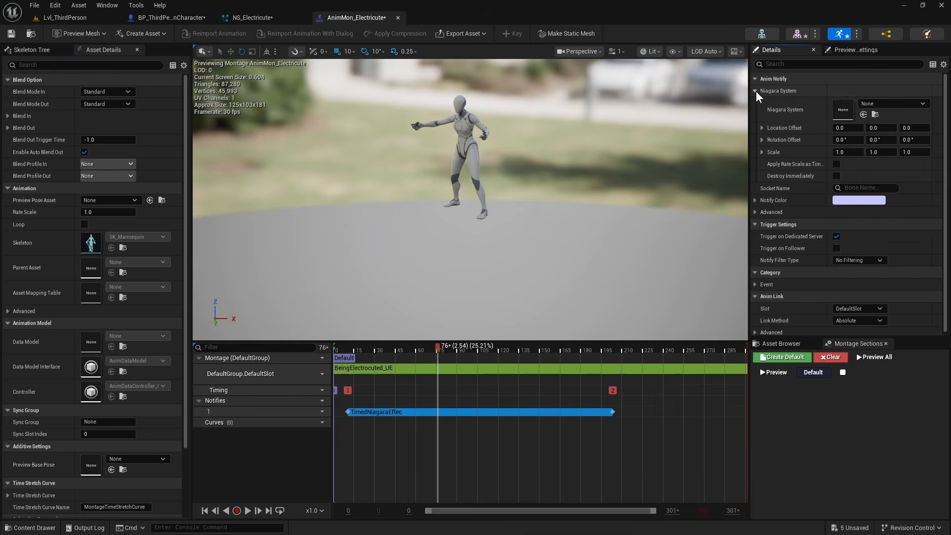
{"action": "left_click", "coordinate": [873, 103]}
{"action": "left_click", "coordinate": [896, 217]}
{"action": "mouse_move", "coordinate": [447, 347]}
{"action": "left_mouse_down"}
{"action": "mouse_move", "coordinate": [348, 348]}
{"action": "mouse_move", "coordinate": [462, 348]}
{"action": "left_mouse_up"}
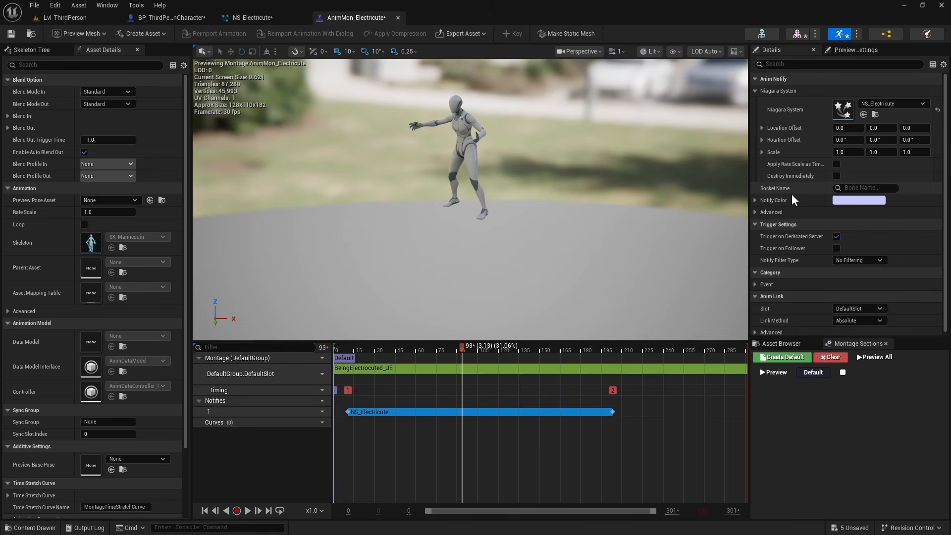
Set the notify state's Socket Name to root and save the montage
{"action": "left_click", "coordinate": [852, 189]}
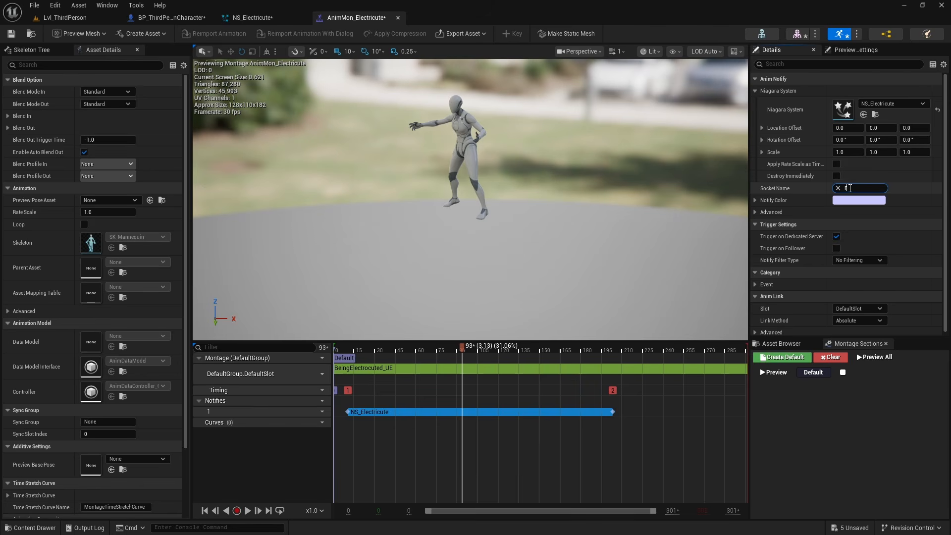
{"action": "type", "text": "roo"}
{"action": "left_click", "coordinate": [852, 195]}
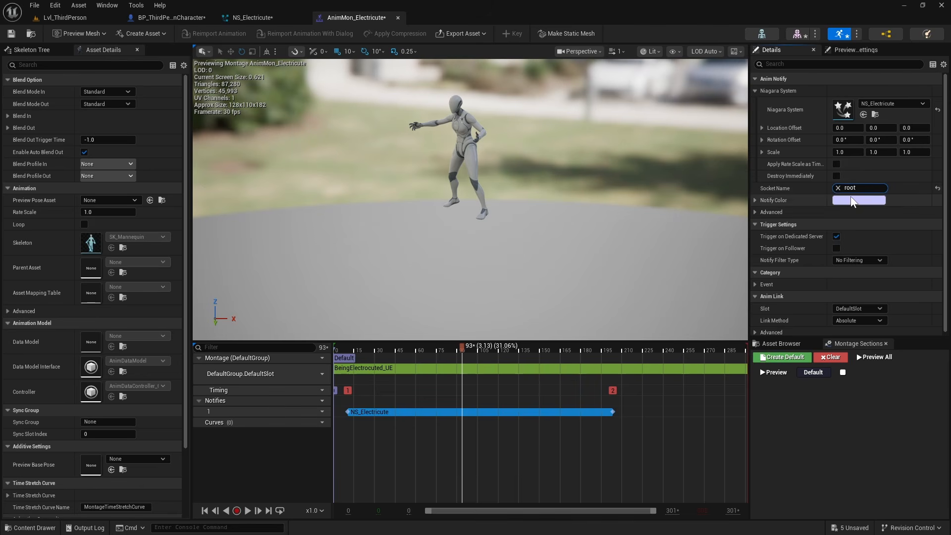
{"action": "key", "text": "ctrl+s"}
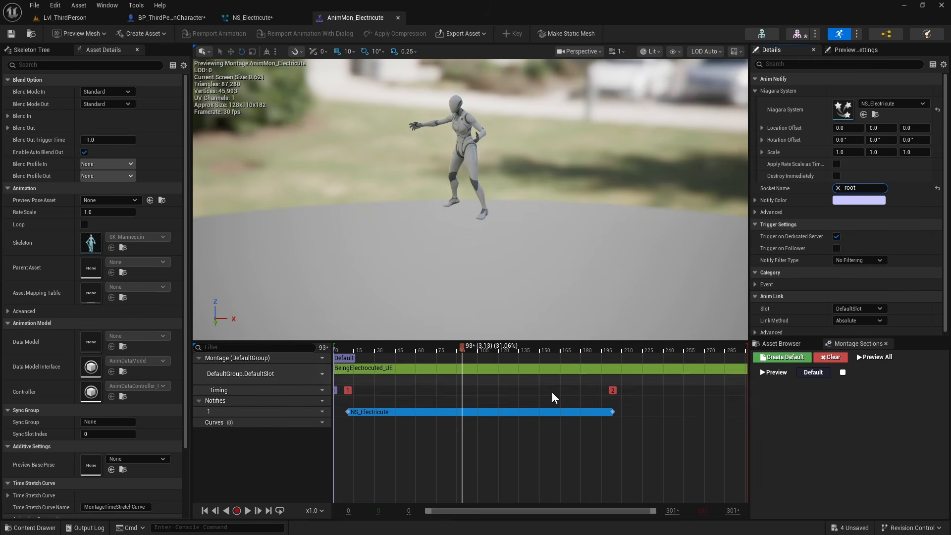
Play the montage from its start to examine the lightning, and trigger the electrocution on the character in a play session
{"action": "left_click", "coordinate": [337, 347]}
{"action": "key", "text": "space"}
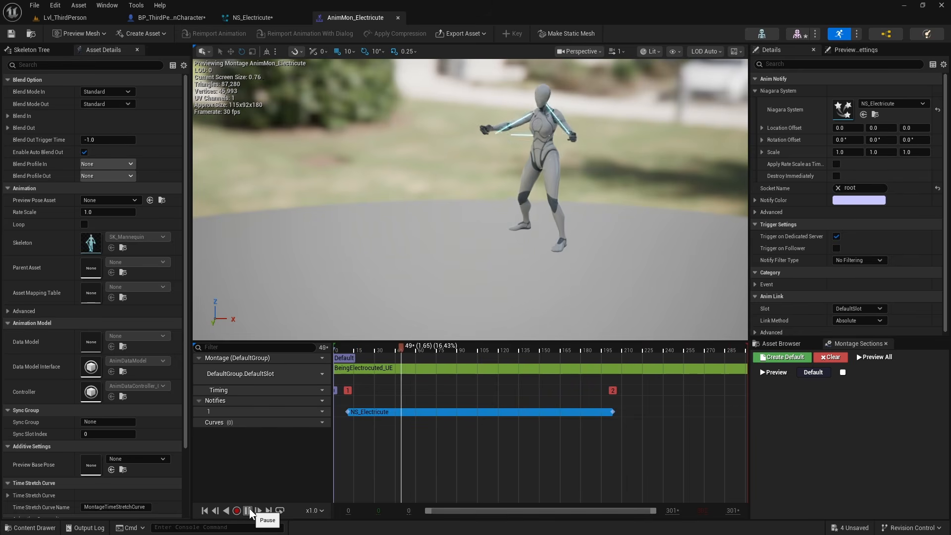
{"action": "left_click", "coordinate": [171, 17]}
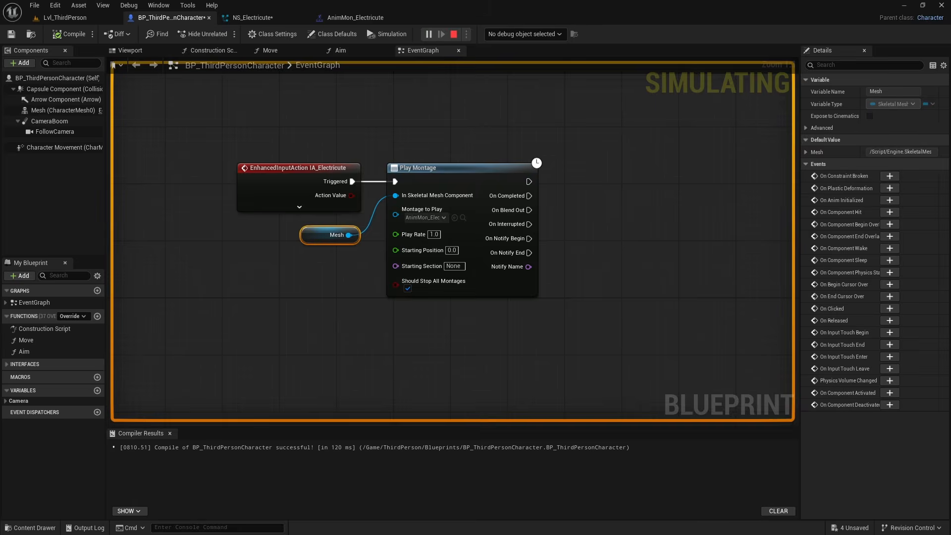
{"action": "key", "text": "e"}
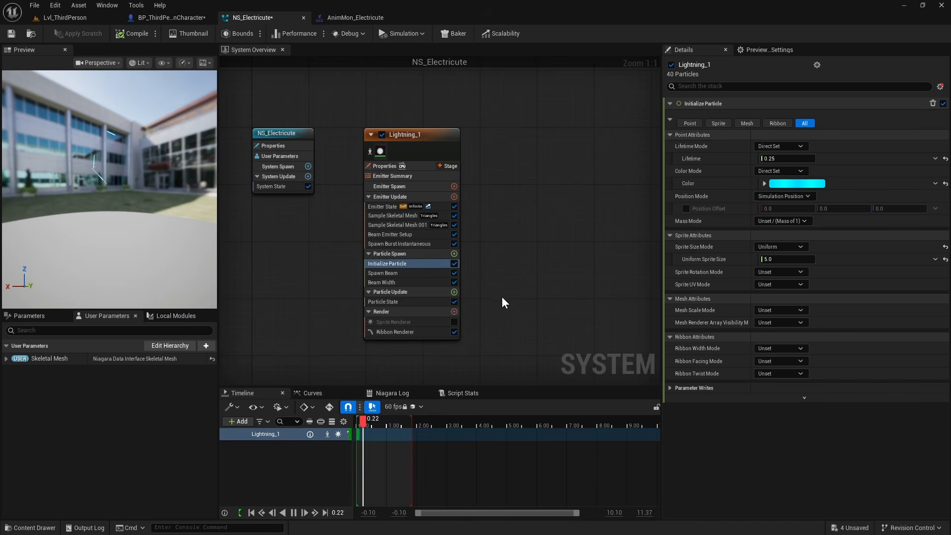
Drive the Beam Width with a Float from Curve whose curve index is PARTICLES RibbonLinkOrder
{"action": "left_click", "coordinate": [410, 283]}
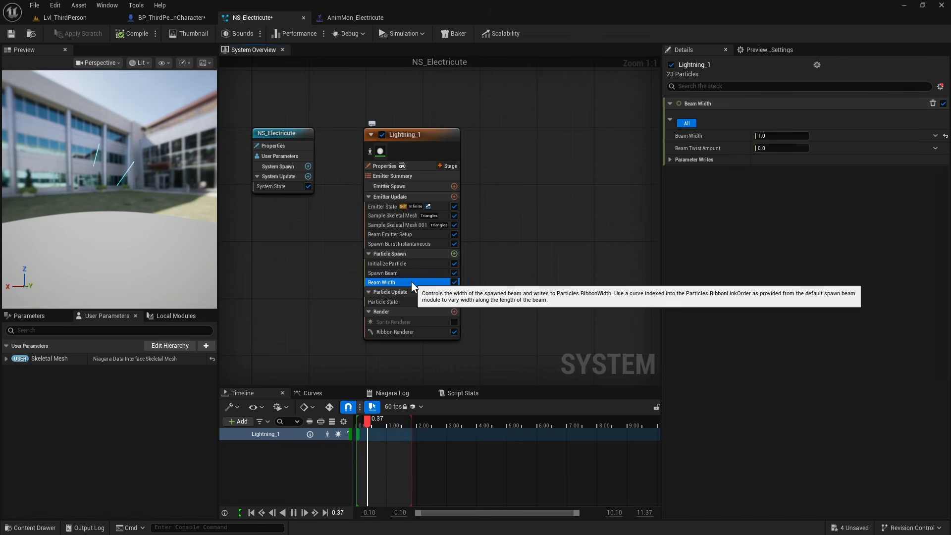
{"action": "left_click", "coordinate": [935, 136]}
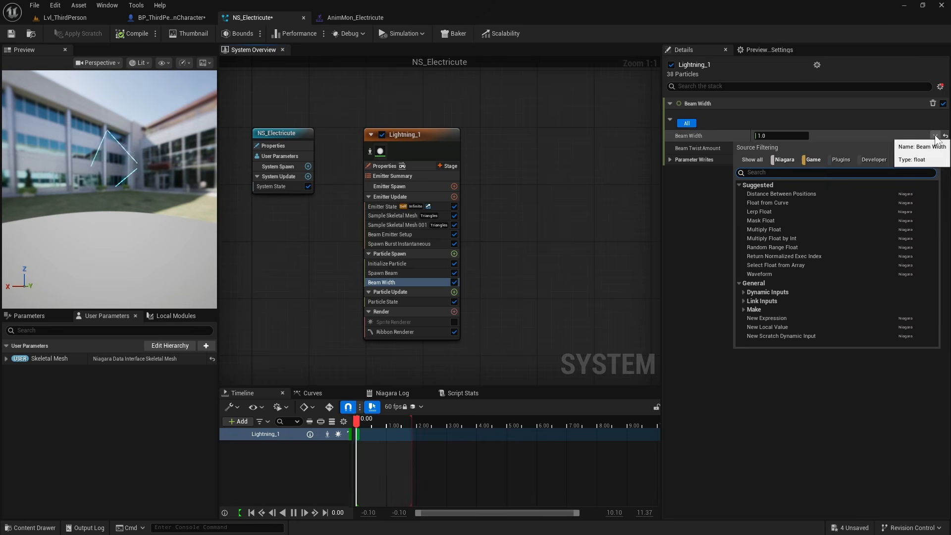
{"action": "left_click", "coordinate": [797, 203]}
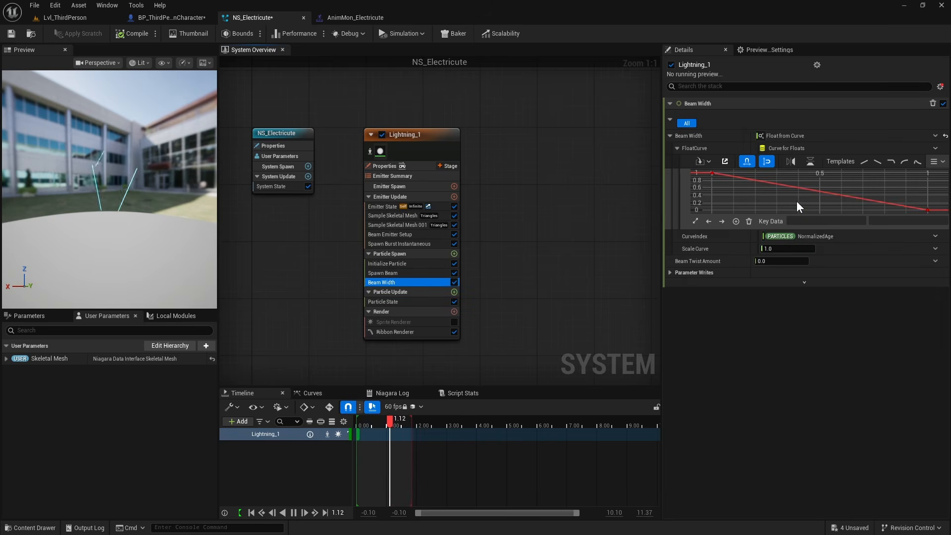
{"action": "left_click", "coordinate": [935, 236]}
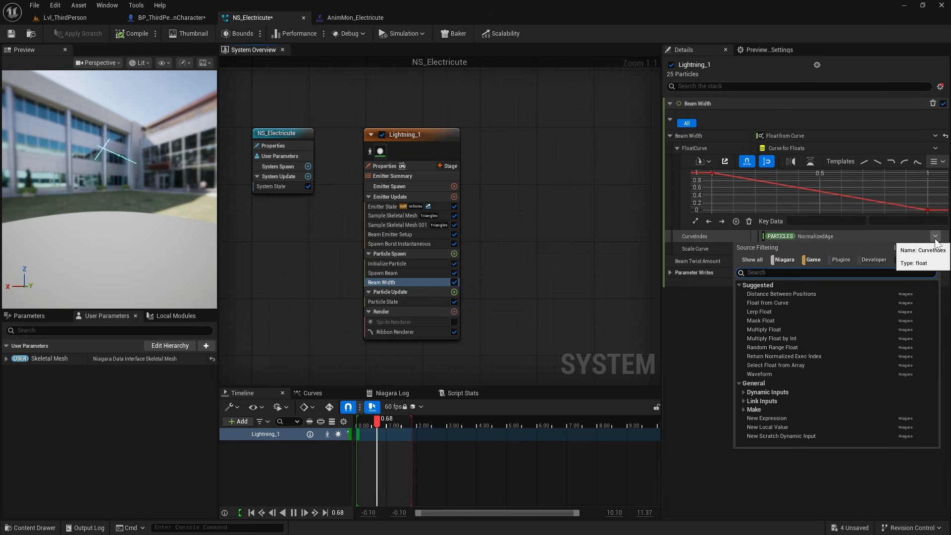
{"action": "type", "text": "ribbon"}
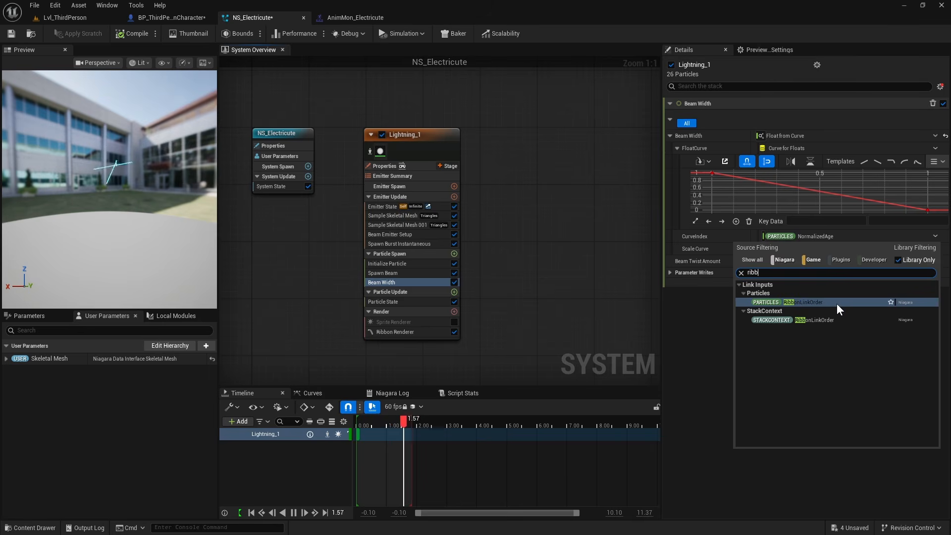
{"action": "left_click", "coordinate": [838, 305]}
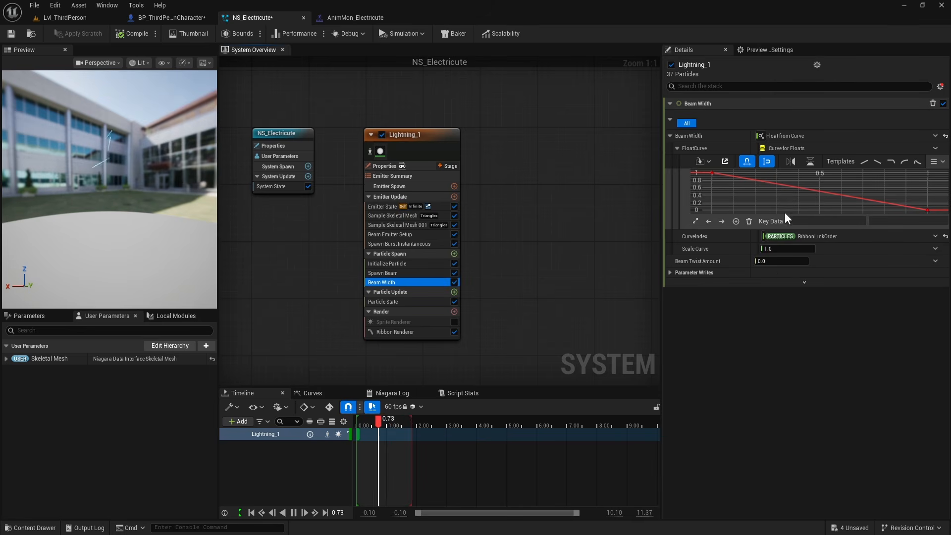
Apply the bell-shaped template to the Beam Width curve, set both end keys to 0.2, and round the slopes with their tangents
{"action": "left_click", "coordinate": [938, 161]}
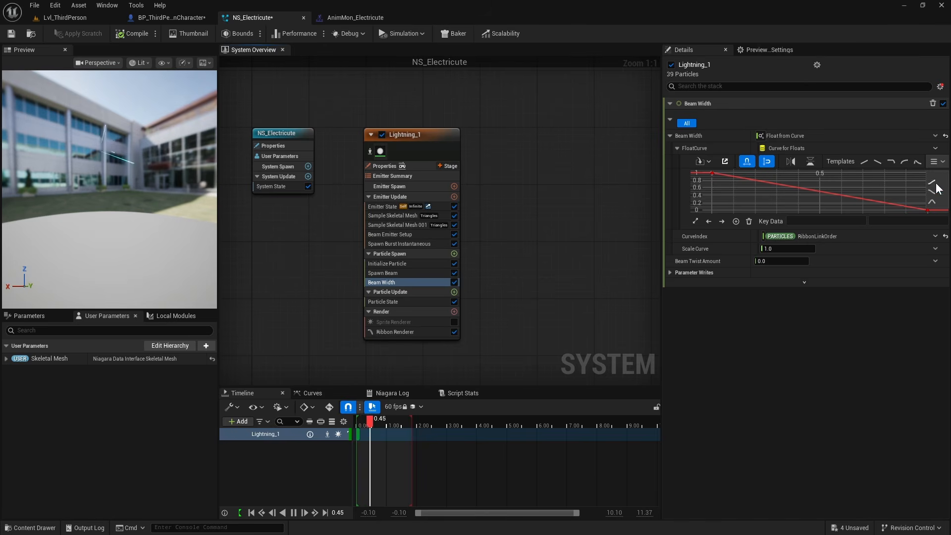
{"action": "left_click", "coordinate": [934, 202]}
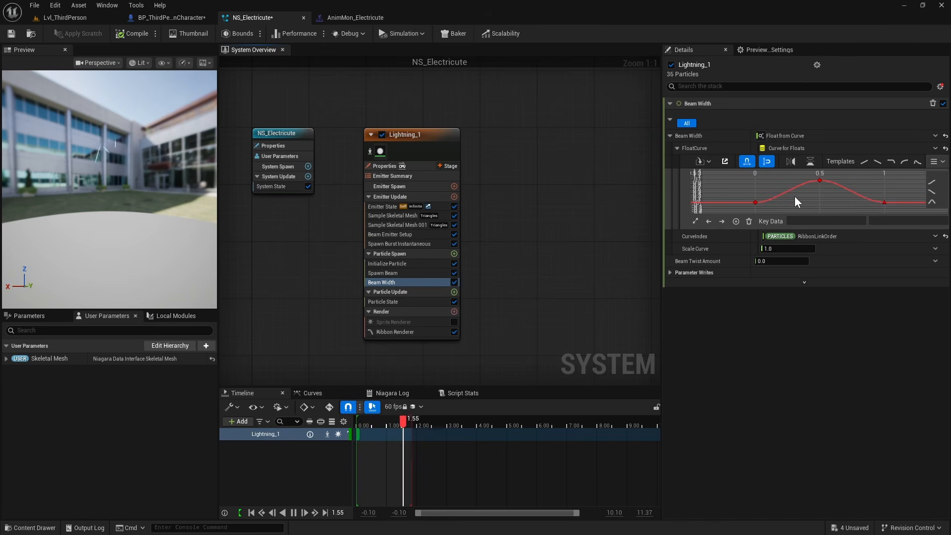
{"action": "left_click", "coordinate": [755, 203]}
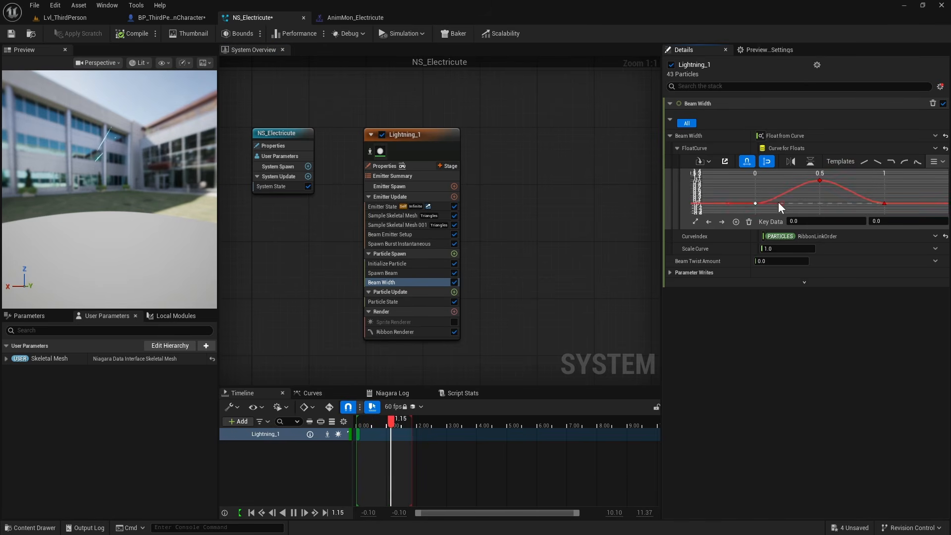
{"action": "left_click", "coordinate": [884, 204]}
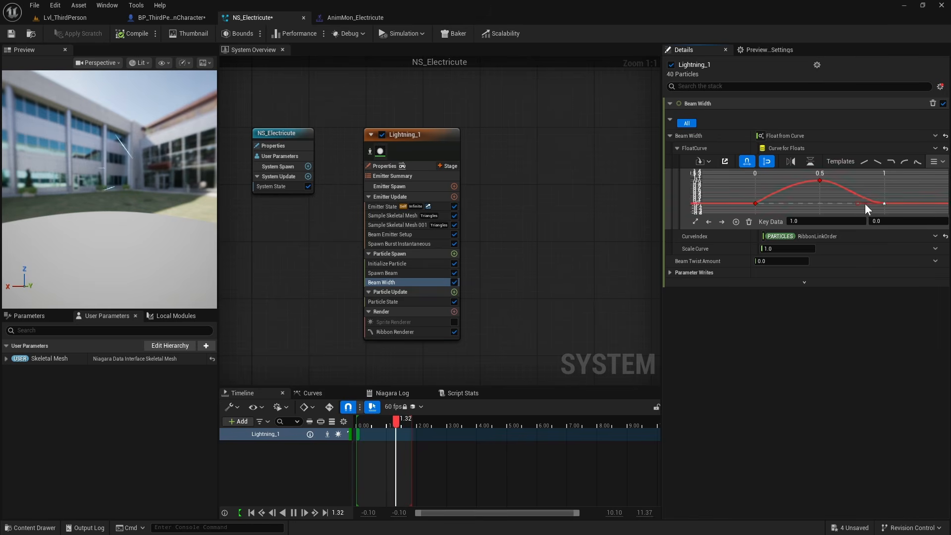
{"action": "left_click", "coordinate": [756, 203]}
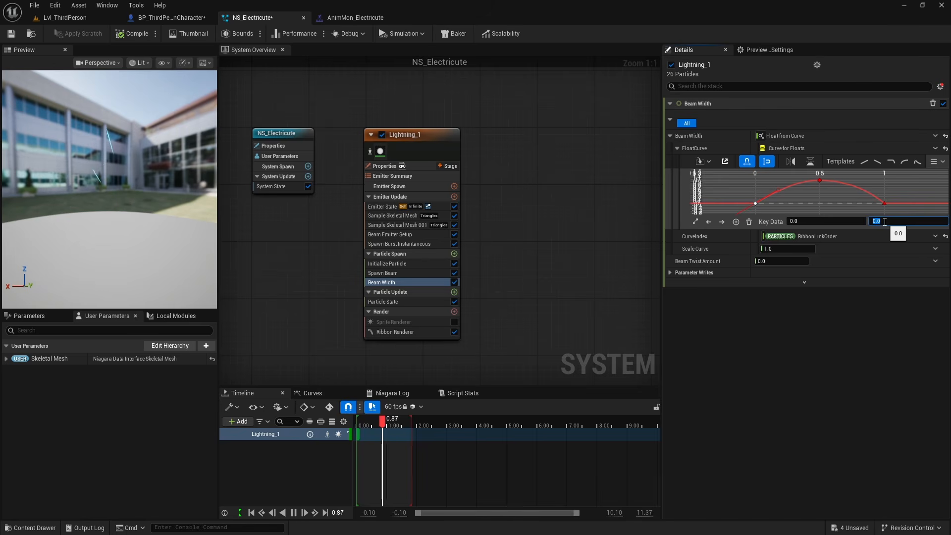
{"action": "left_click", "coordinate": [885, 204]}
{"action": "left_click", "coordinate": [884, 222]}
{"action": "type", "text": ".3"}
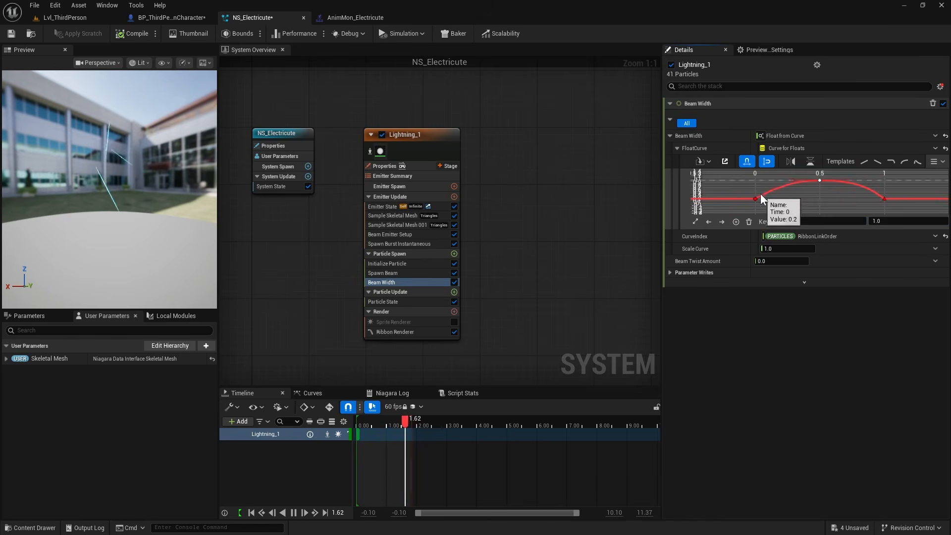
{"action": "left_click", "coordinate": [757, 198]}
{"action": "left_click_drag", "start_coordinate": [779, 185], "coordinate": [774, 182]}
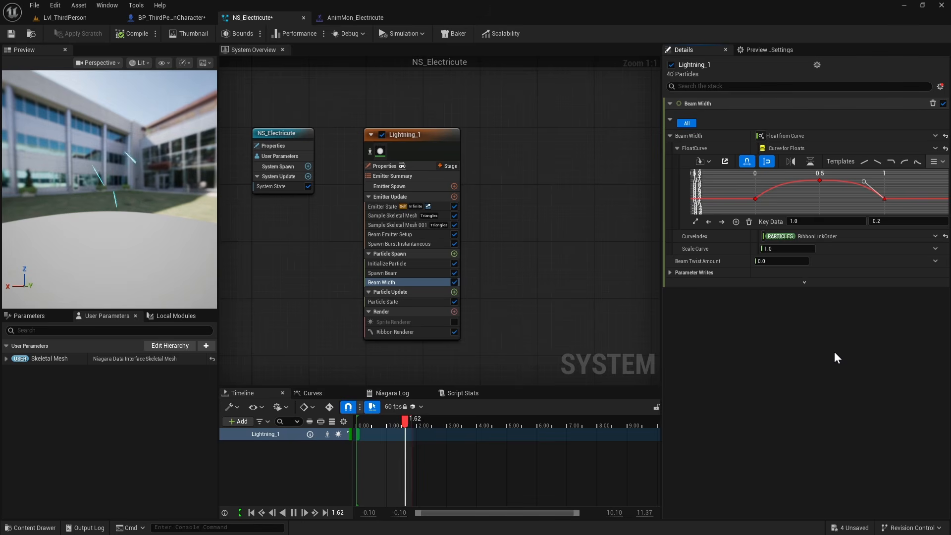
Try Scale Curve values of 10 and 2 on the Beam Width curve, and return it to 1
{"action": "left_click", "coordinate": [776, 249]}
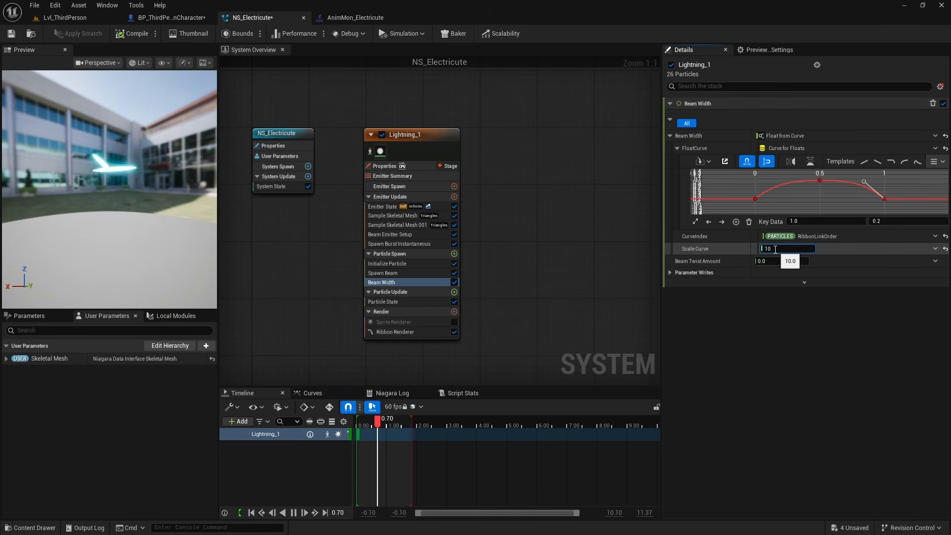
{"action": "type", "text": "2"}
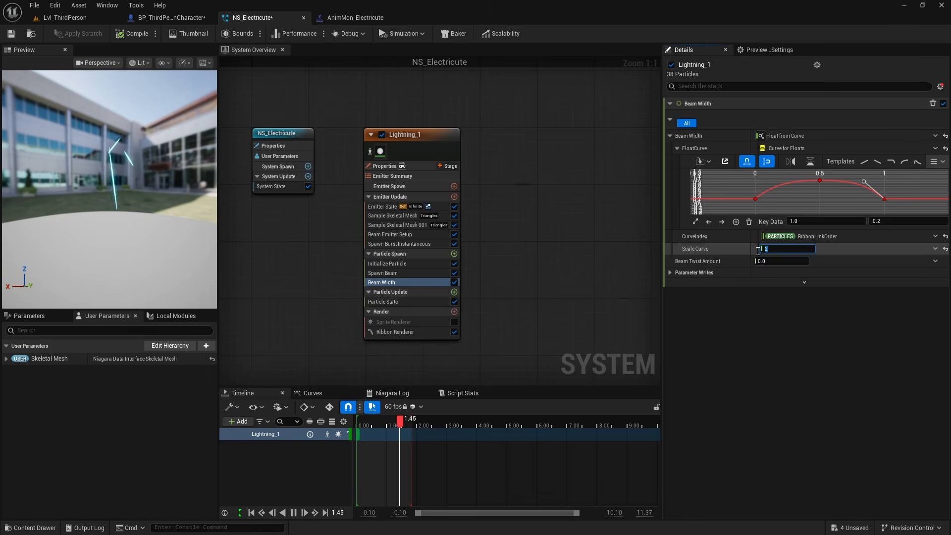
{"action": "type", "text": "1"}
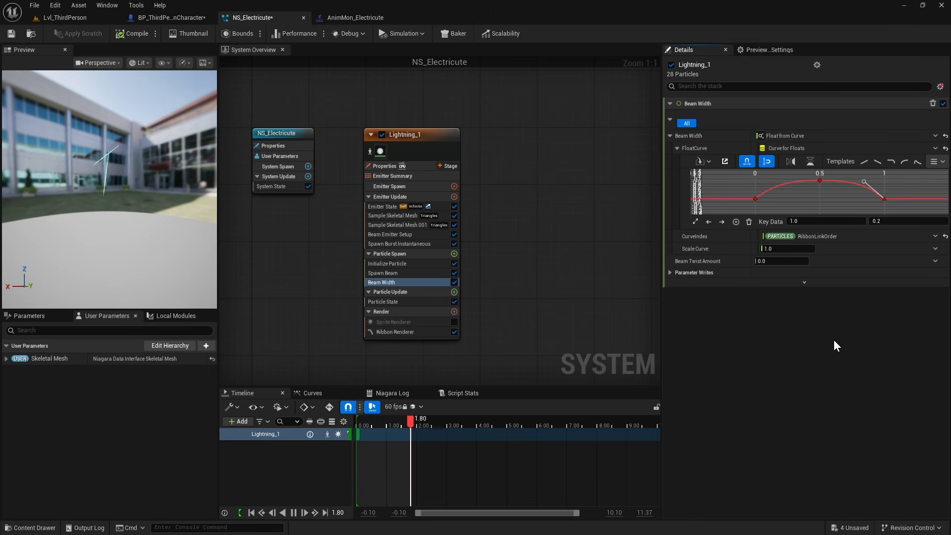
Add a Jitter Position module to Lightning_1's Particle Update stage
{"action": "left_click", "coordinate": [456, 292]}
{"action": "type", "text": "ji"}
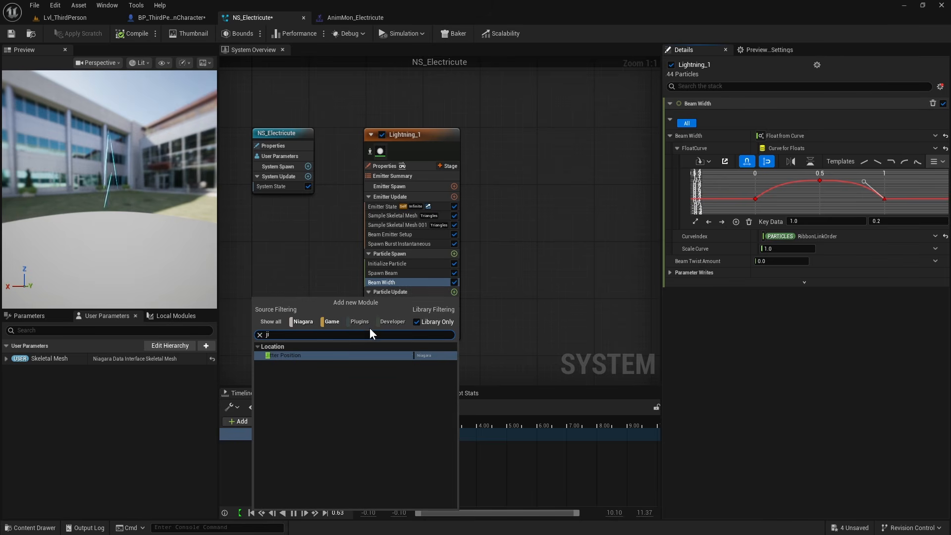
{"action": "left_click", "coordinate": [296, 356]}
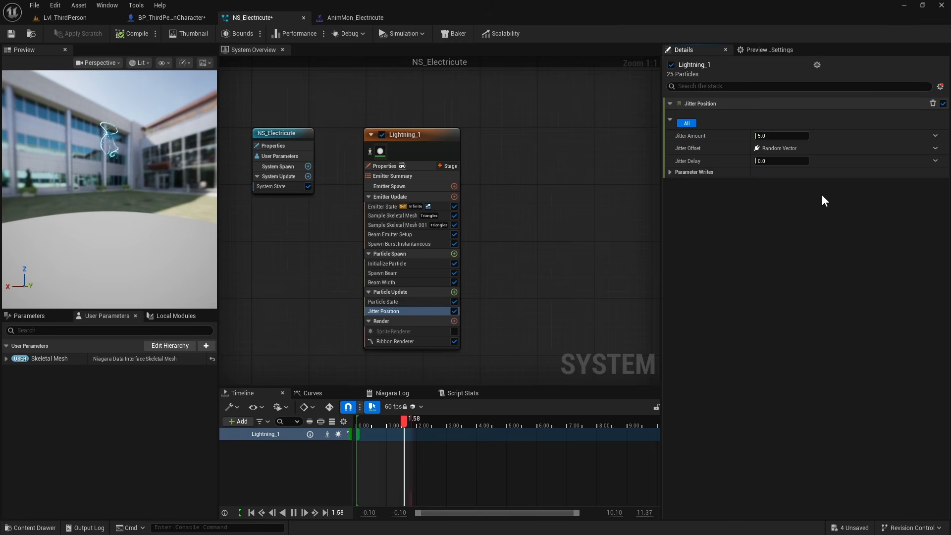
Try constant Jitter Amount values of 3 and 1 on the Jitter Position module
{"action": "left_click", "coordinate": [770, 136]}
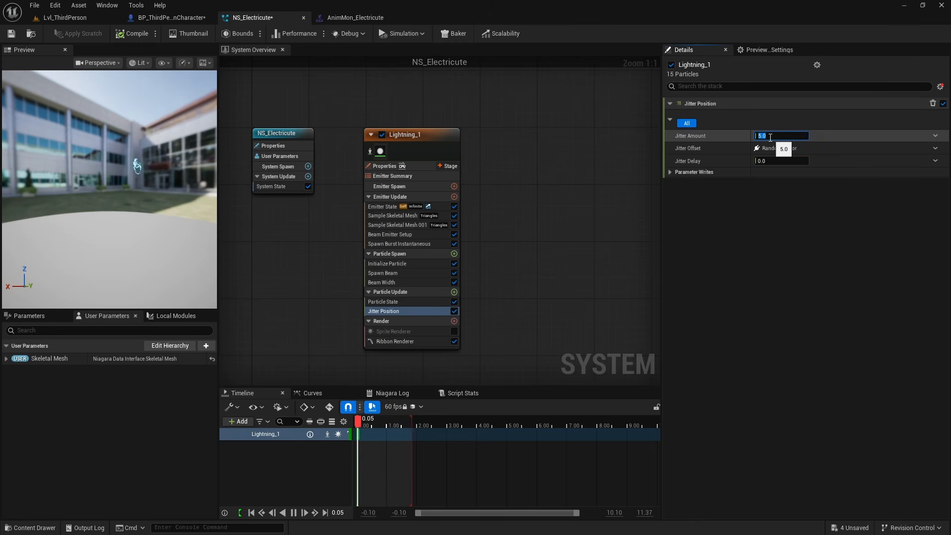
{"action": "type", "text": "3"}
{"action": "key", "text": "Return"}
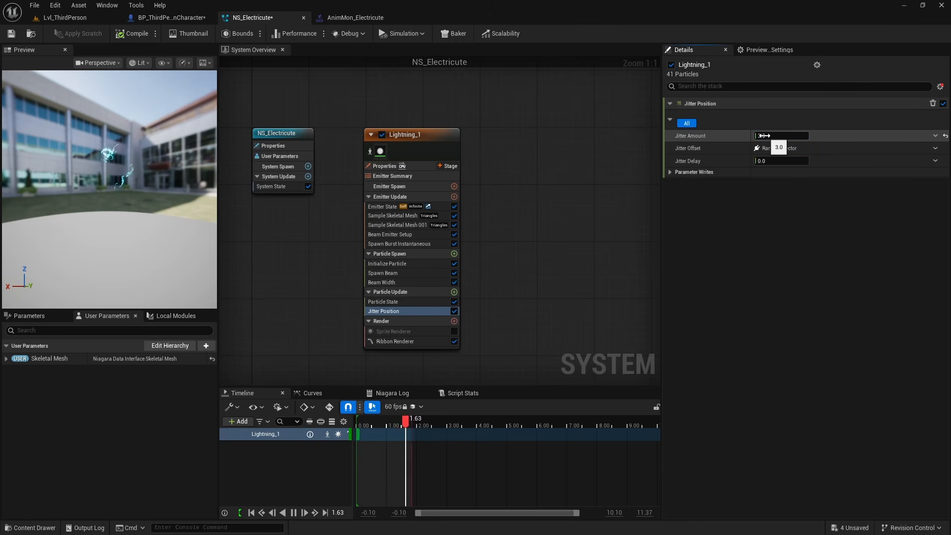
{"action": "type", "text": "1"}
{"action": "key", "text": "Return"}
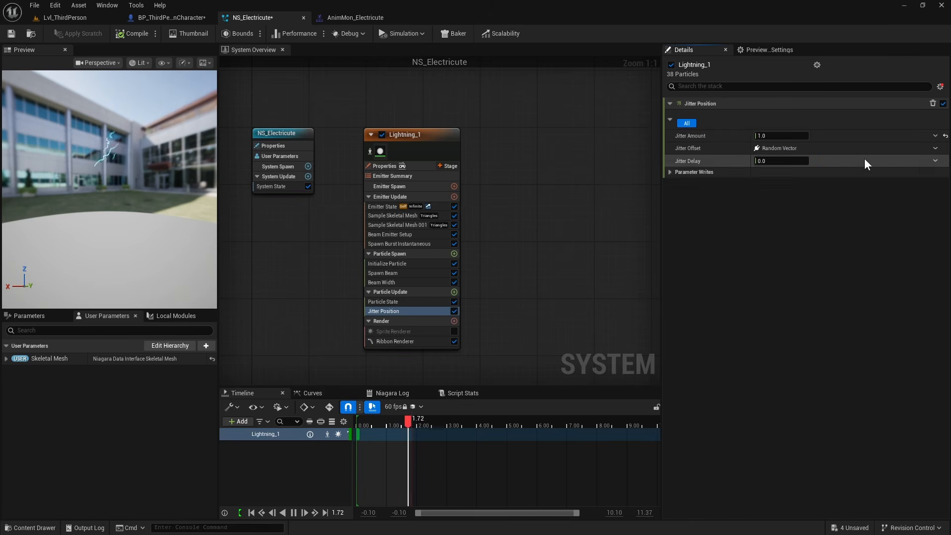
Drive the Jitter Amount with a Float from Curve whose curve index is PARTICLES RibbonLinkOrder
{"action": "left_click", "coordinate": [935, 135]}
{"action": "left_click", "coordinate": [780, 203]}
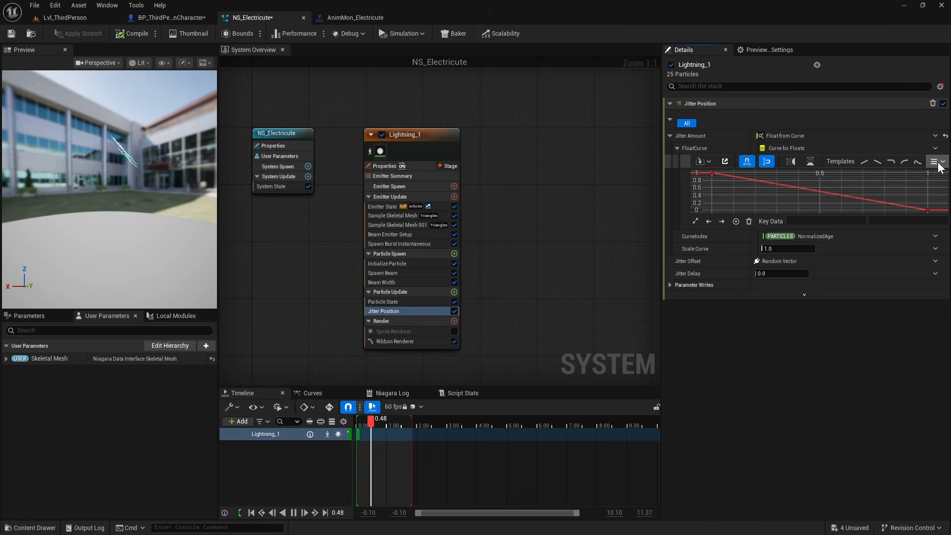
{"action": "left_click", "coordinate": [936, 237]}
{"action": "type", "text": "ribb"}
{"action": "left_click", "coordinate": [824, 329]}
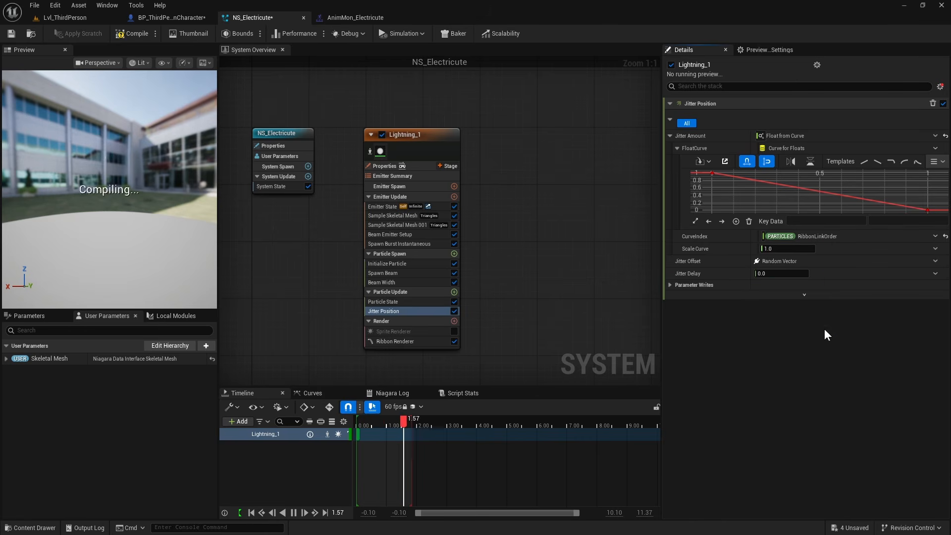
Apply the bell-shaped template to the Jitter Amount curve, round its slopes, and keep its Scale Curve at 1 after trying 10
{"action": "left_click", "coordinate": [933, 203]}
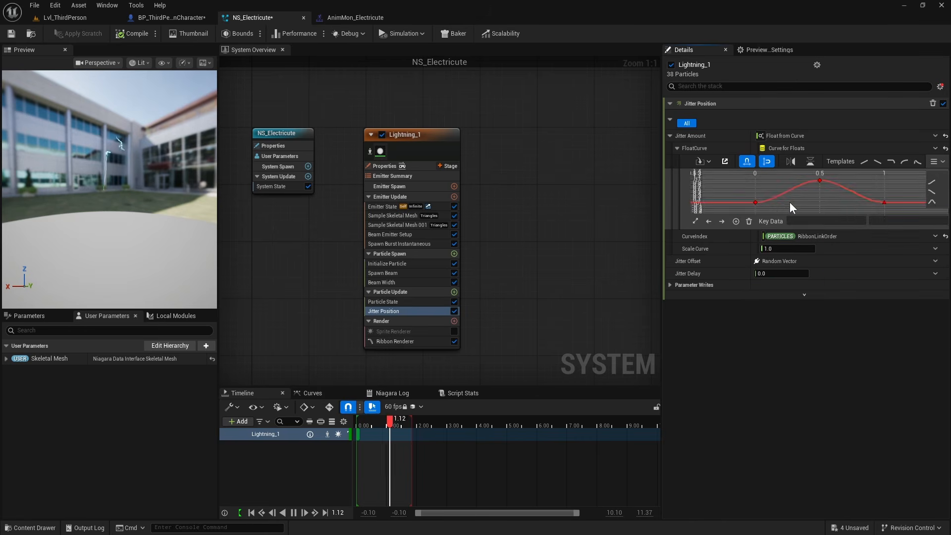
{"action": "left_click", "coordinate": [757, 204]}
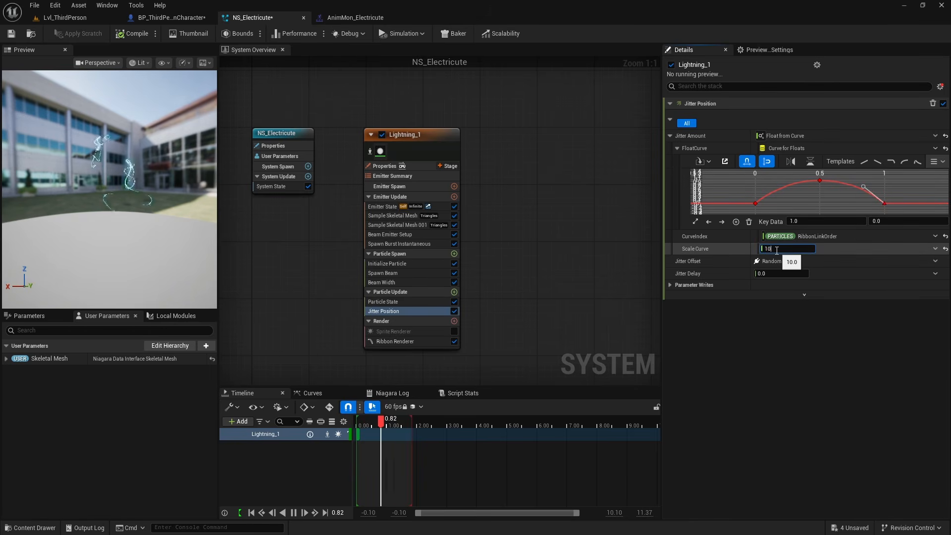
{"action": "left_click", "coordinate": [846, 248]}
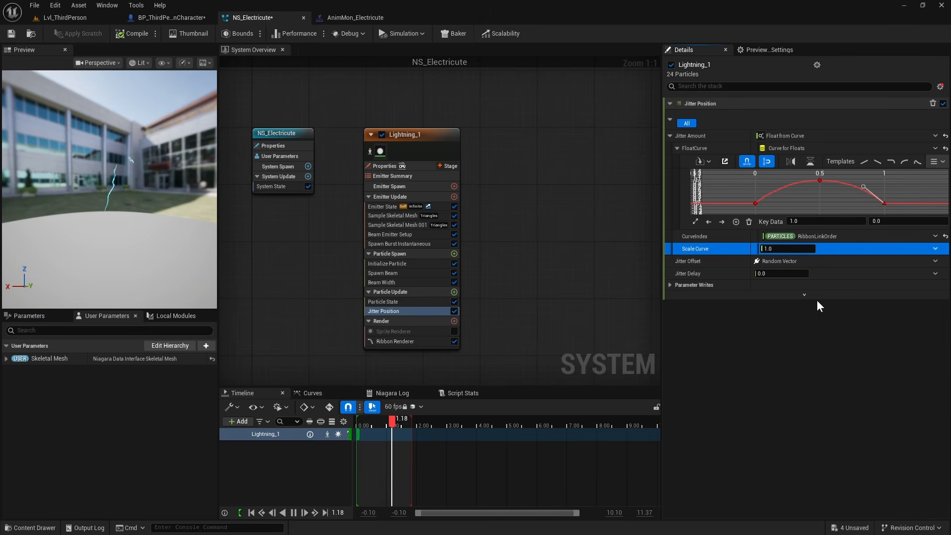
Drive the jitter's Scale Curve with a Float from Curve using the rising, levelling-off template, and set the nested Scale Curve to 3
{"action": "left_click", "coordinate": [936, 249]}
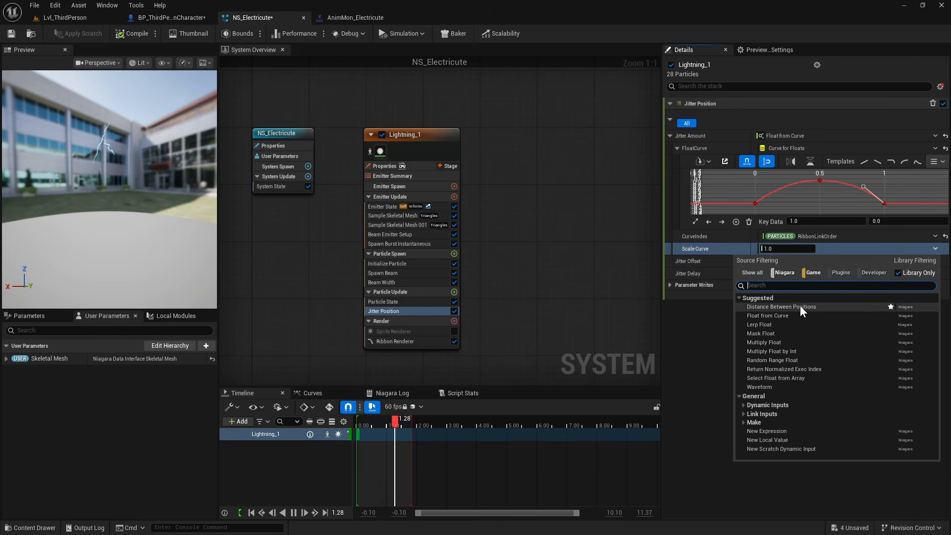
{"action": "left_click", "coordinate": [783, 313]}
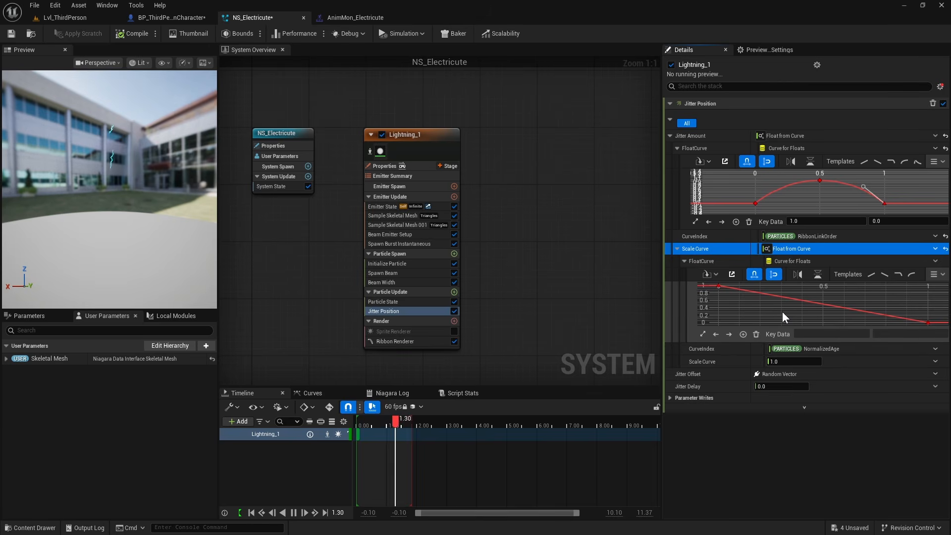
{"action": "left_click", "coordinate": [911, 277]}
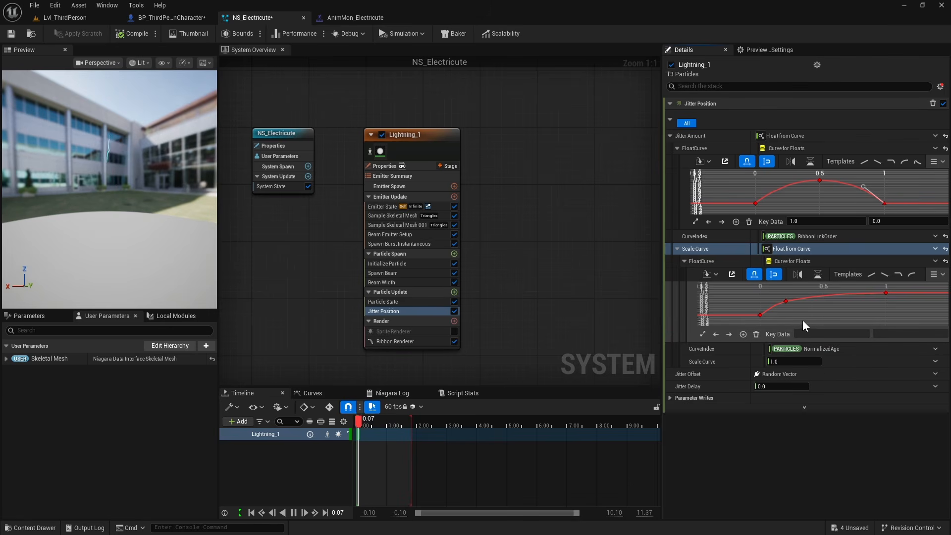
{"action": "left_click", "coordinate": [703, 334]}
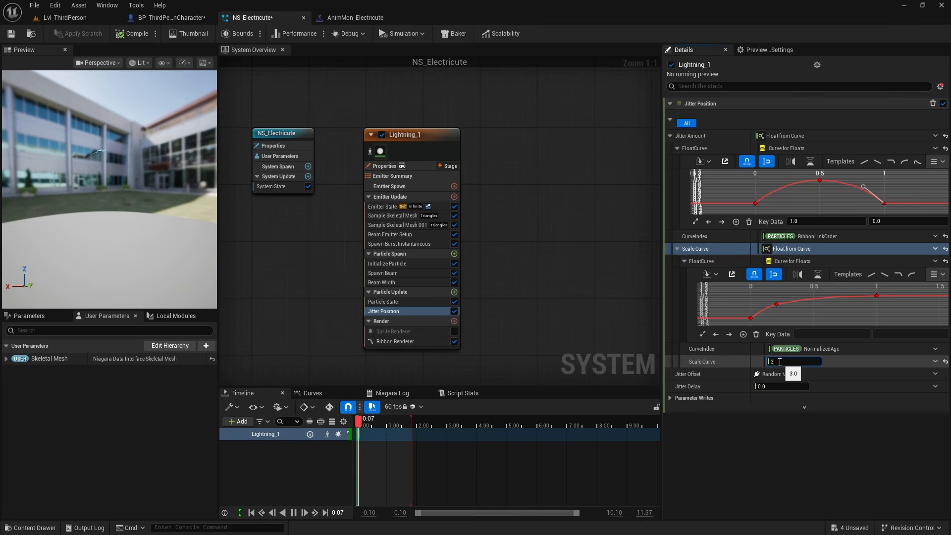
{"action": "key", "text": "Return"}
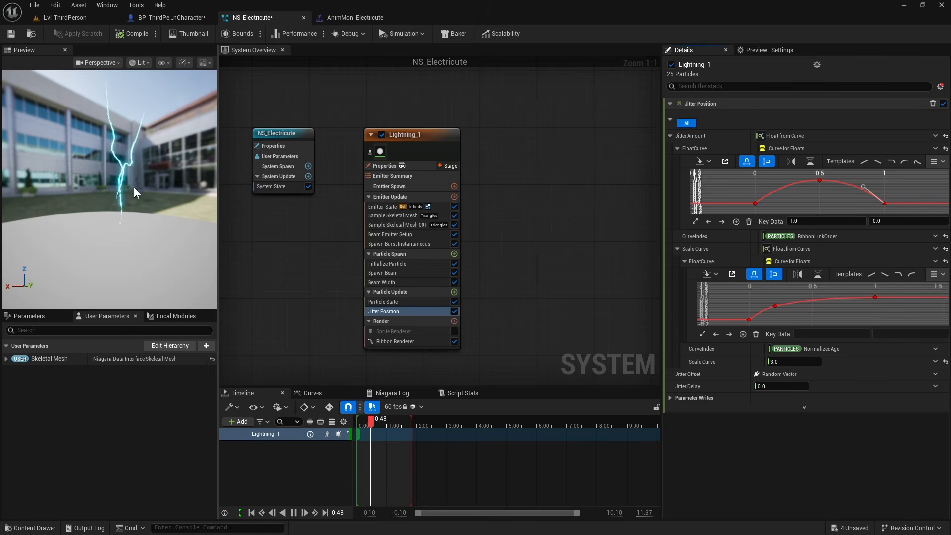
Set the Ribbon Renderer's tessellation mode to Custom and its Max Tessellation Factor to 4
{"action": "left_click", "coordinate": [403, 342]}
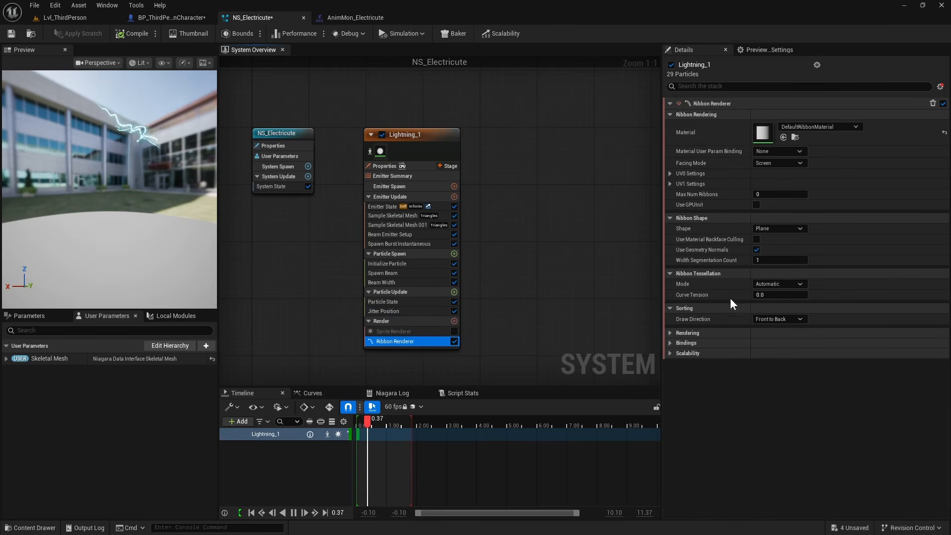
{"action": "left_click", "coordinate": [792, 283]}
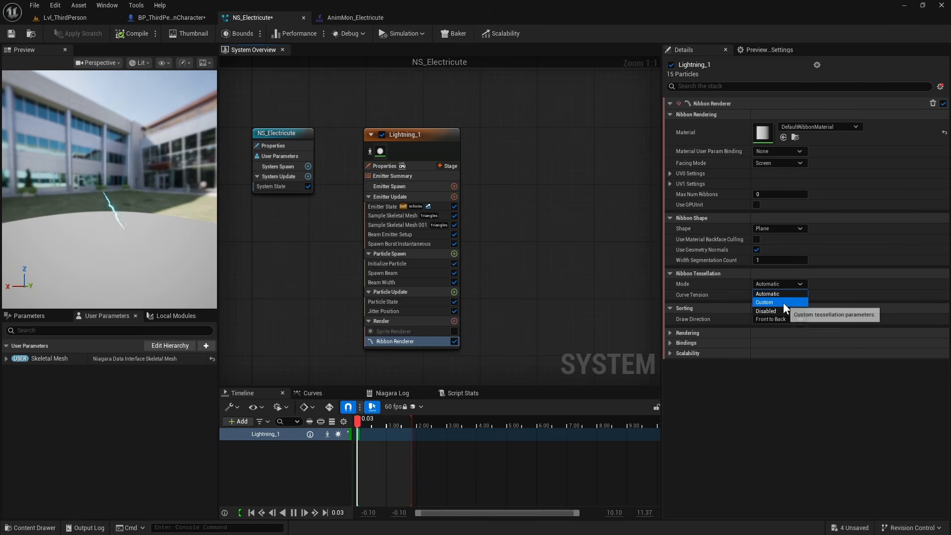
{"action": "left_click", "coordinate": [783, 302]}
{"action": "left_click", "coordinate": [781, 305]}
{"action": "type", "text": "4"}
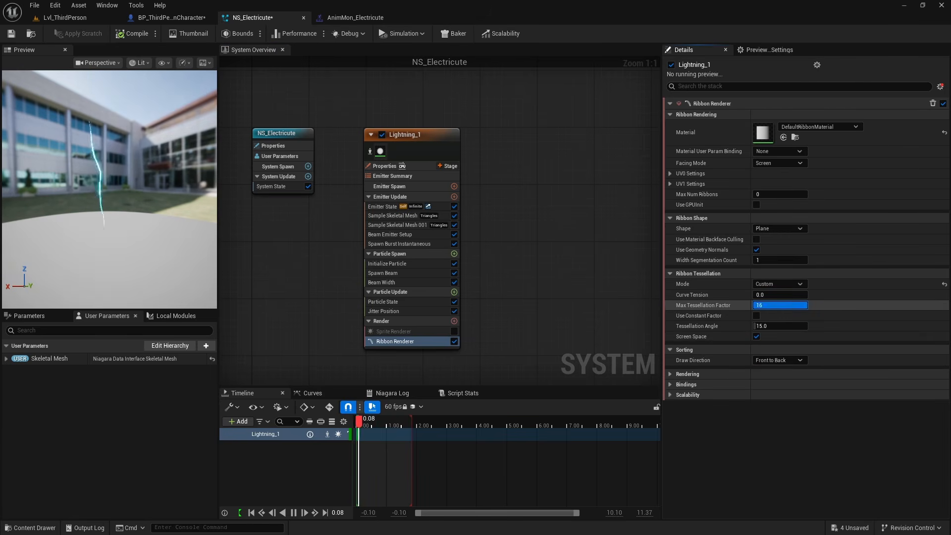
{"action": "left_click", "coordinate": [781, 285]}
{"action": "left_click", "coordinate": [780, 306]}
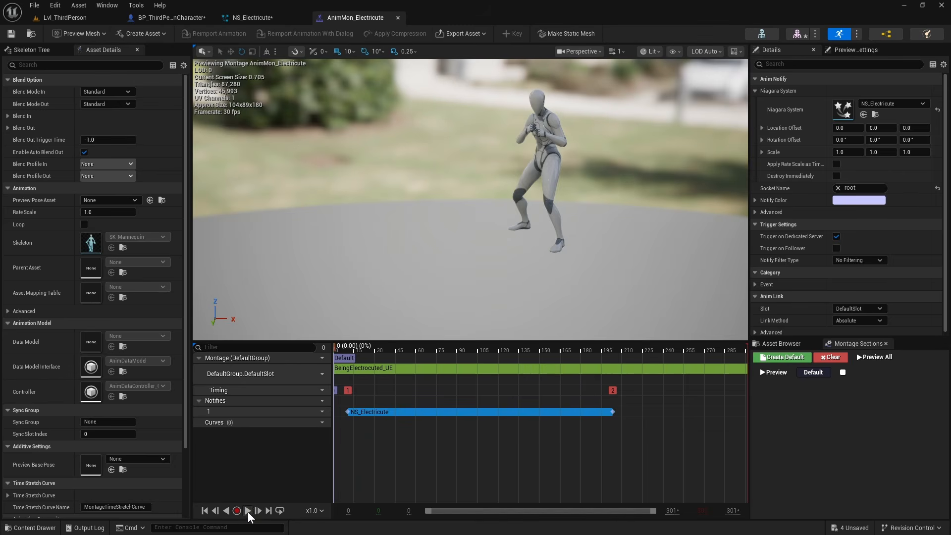
Preview the electrocution montage, and examine the parameter writes of Sample Skeletal Mesh in NS_Electricute
{"action": "left_click", "coordinate": [248, 511]}
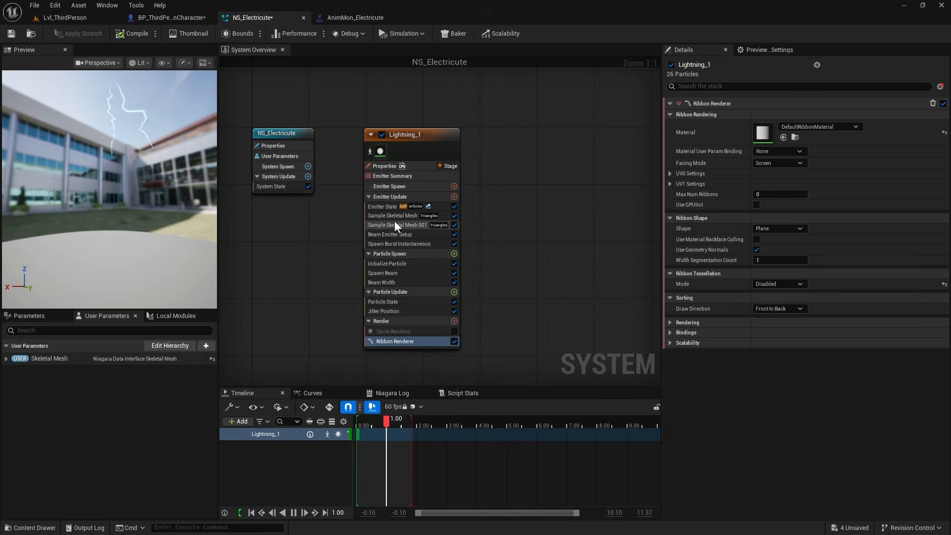
{"action": "left_click", "coordinate": [389, 216]}
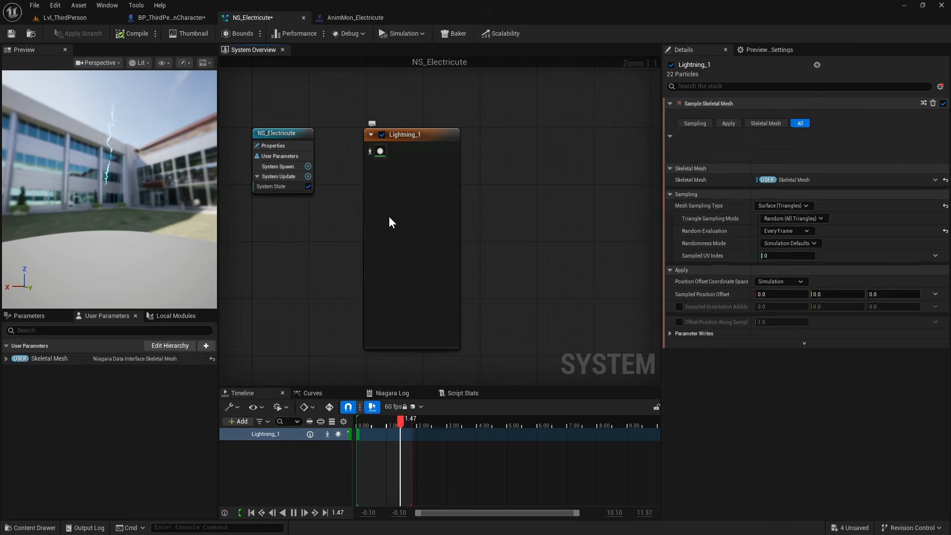
{"action": "left_click", "coordinate": [671, 299]}
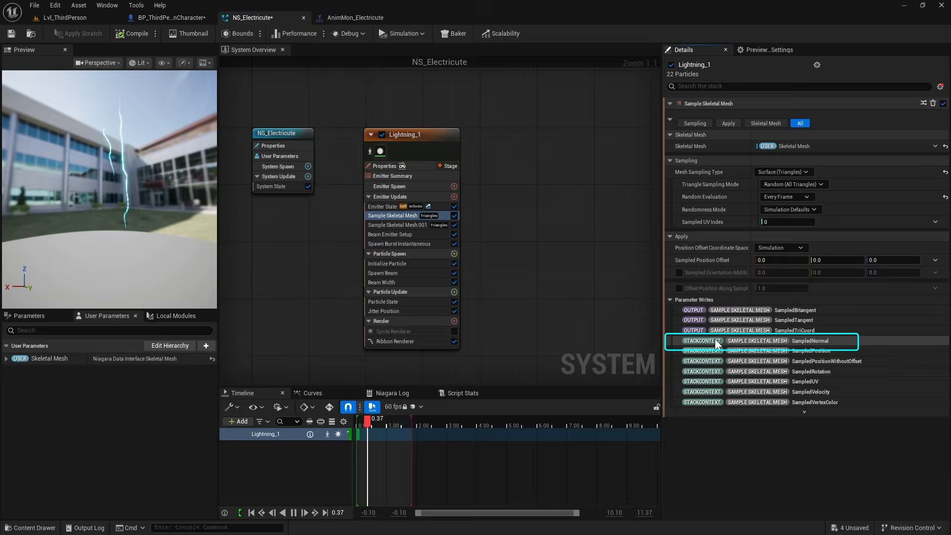
{"action": "left_click", "coordinate": [670, 299]}
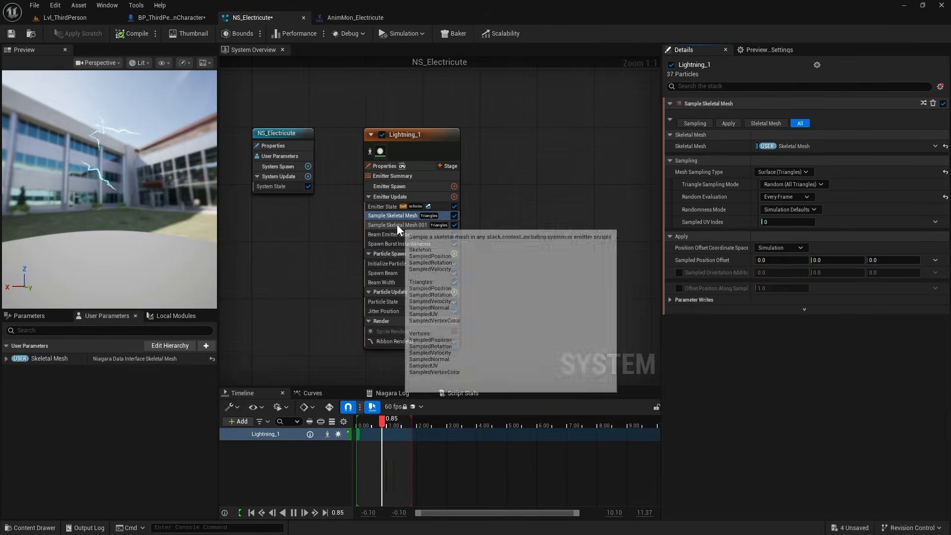
Enable Use Beam Tangents in the Beam Emitter Setup module of Lightning_1
{"action": "left_click", "coordinate": [397, 224]}
{"action": "left_click", "coordinate": [412, 236]}
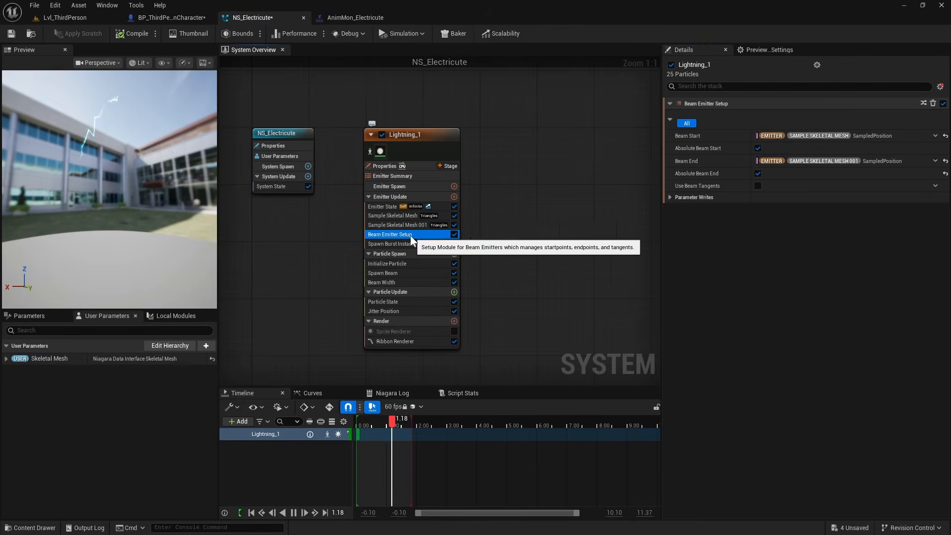
{"action": "left_click", "coordinate": [757, 186]}
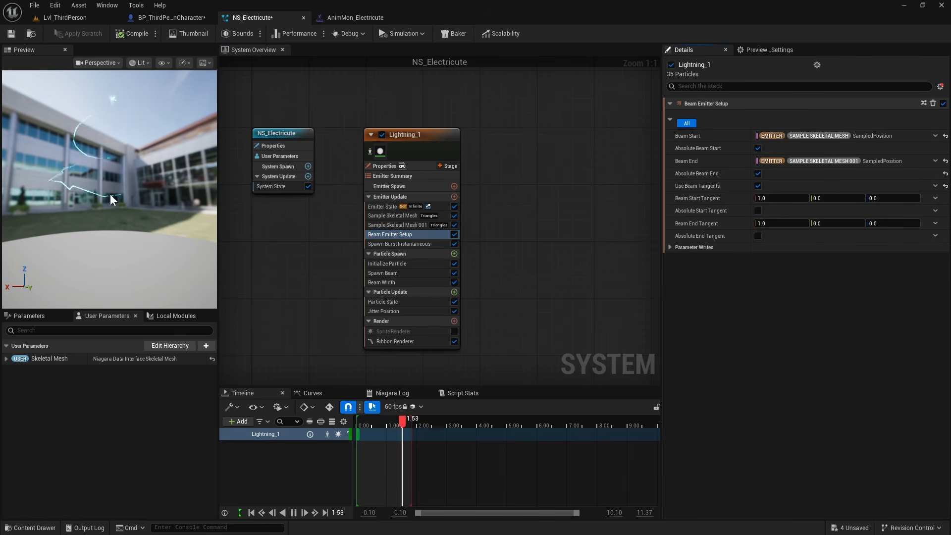
Make the beam start tangent absolute and link it to the emitter's SAMPLE SKELETAL MESH SampledNormal
{"action": "left_click", "coordinate": [759, 210]}
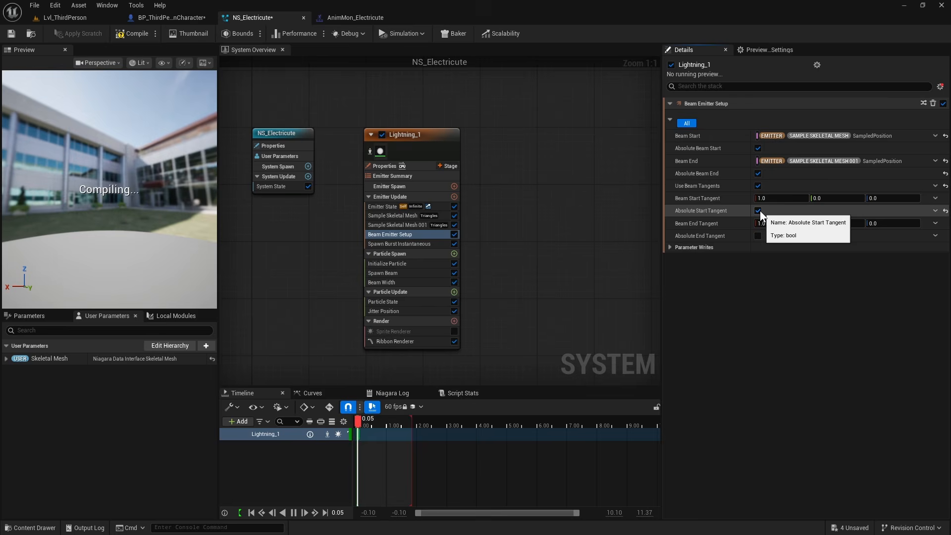
{"action": "left_click", "coordinate": [936, 198]}
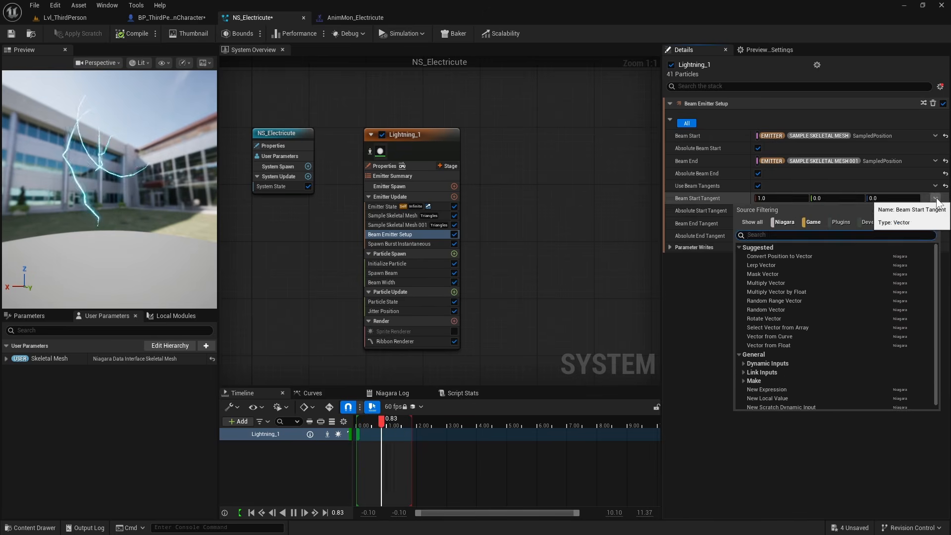
{"action": "left_click", "coordinate": [743, 372]}
{"action": "left_click", "coordinate": [748, 381]}
{"action": "scroll", "coordinate": [766, 381], "scroll_direction": "down", "scroll_amount": 3}
{"action": "left_click", "coordinate": [806, 347]}
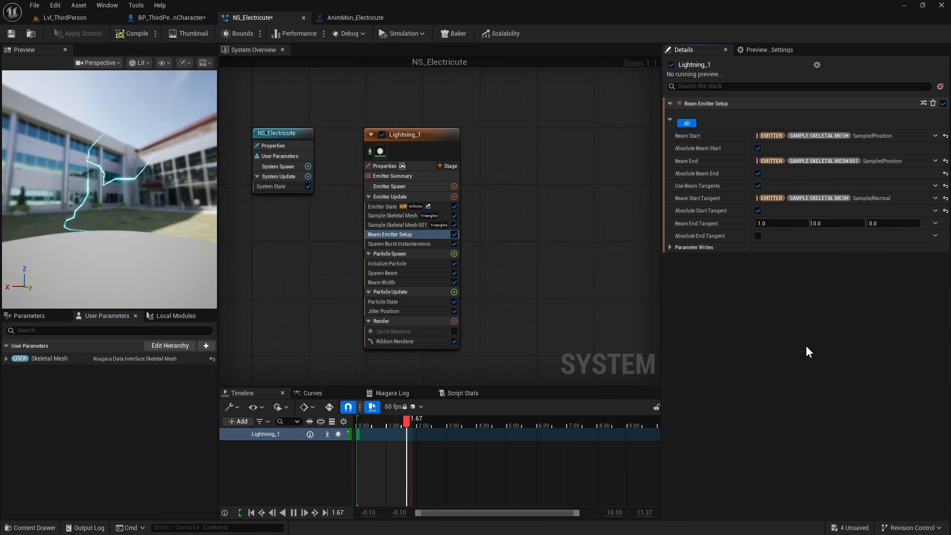
Make the beam end tangent absolute and link it to the emitter's SAMPLE SKELETAL MESH 001 SampledNormal
{"action": "left_click", "coordinate": [936, 223]}
{"action": "left_click", "coordinate": [750, 394]}
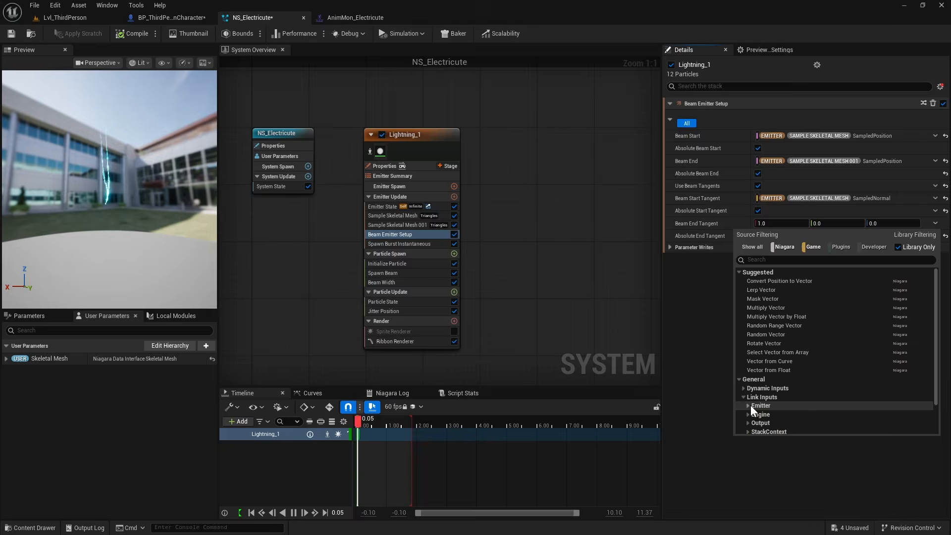
{"action": "left_click", "coordinate": [751, 404]}
{"action": "scroll", "coordinate": [830, 379], "scroll_direction": "down", "scroll_amount": 2}
{"action": "left_click", "coordinate": [825, 392]}
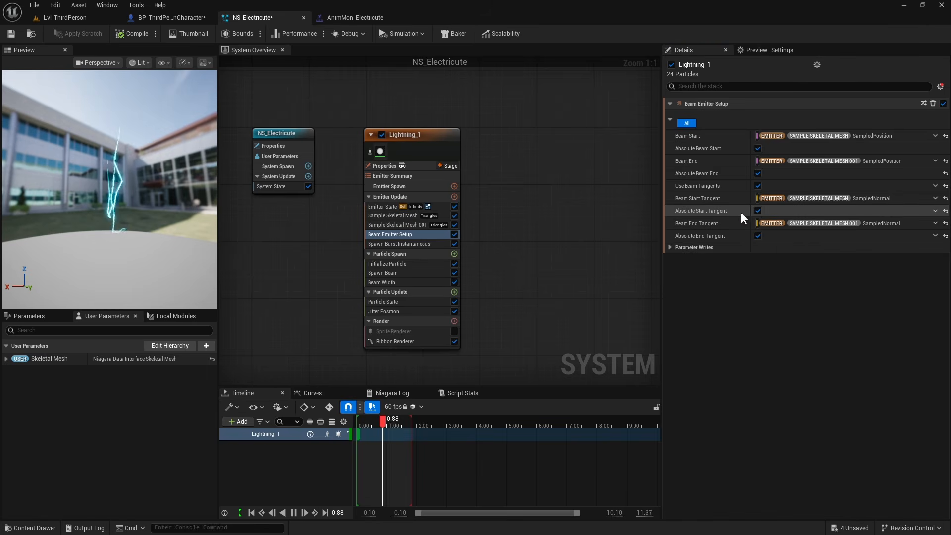
Turn the absolute start and end tangents back off and check the effect in the electrocution montage
{"action": "left_click", "coordinate": [758, 211]}
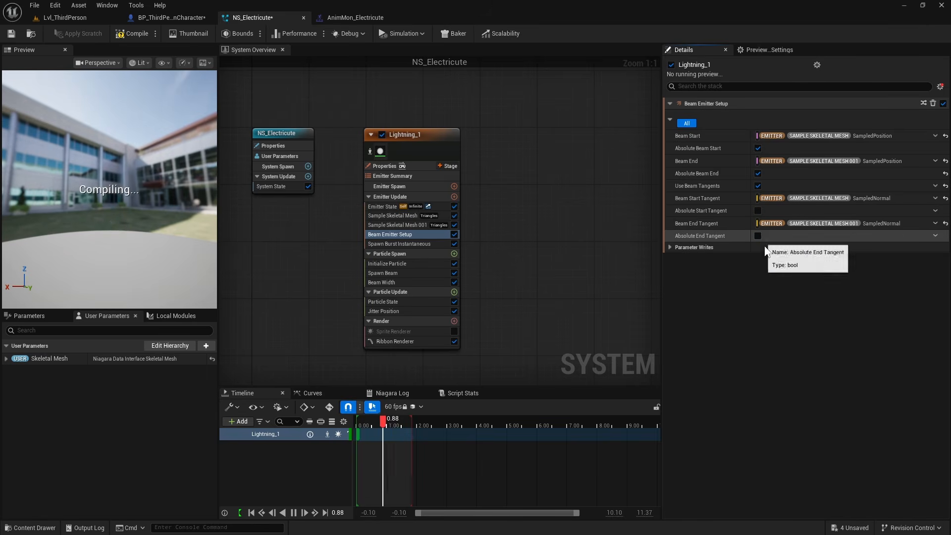
{"action": "left_click", "coordinate": [759, 236]}
{"action": "left_click", "coordinate": [331, 18]}
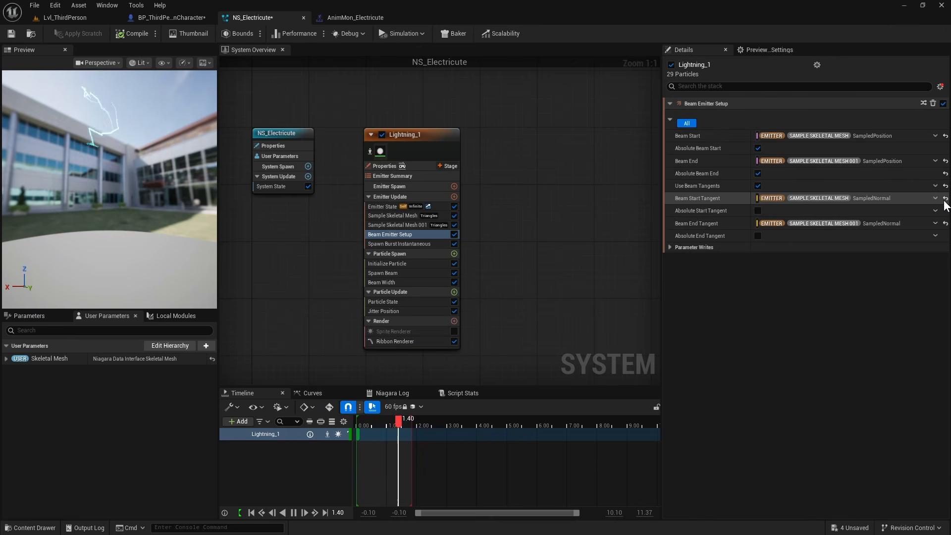
Drive the Beam Start Tangent with Multiply Vector by Float, linking its vector to SAMPLE SKELETAL MESH SampledNormal
{"action": "left_click", "coordinate": [935, 198]}
{"action": "left_click", "coordinate": [790, 292]}
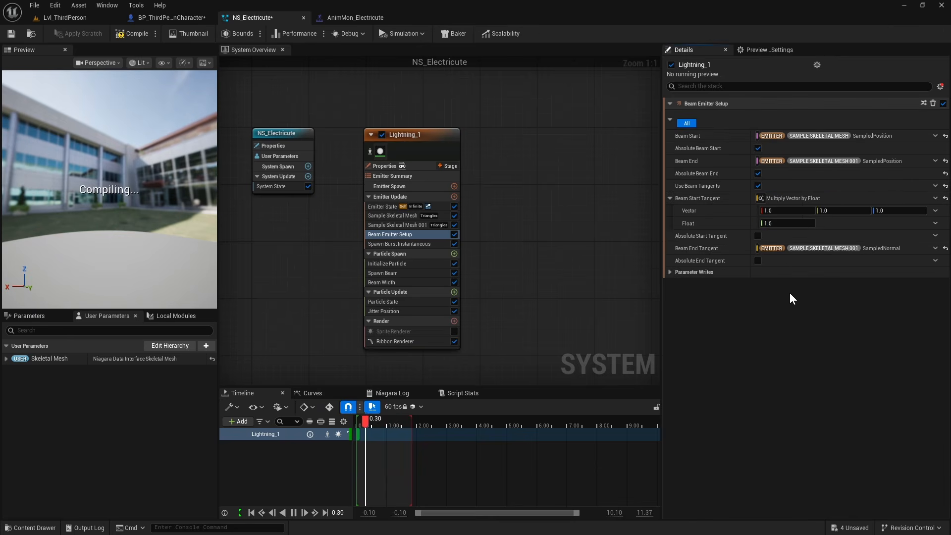
{"action": "left_click", "coordinate": [935, 211]}
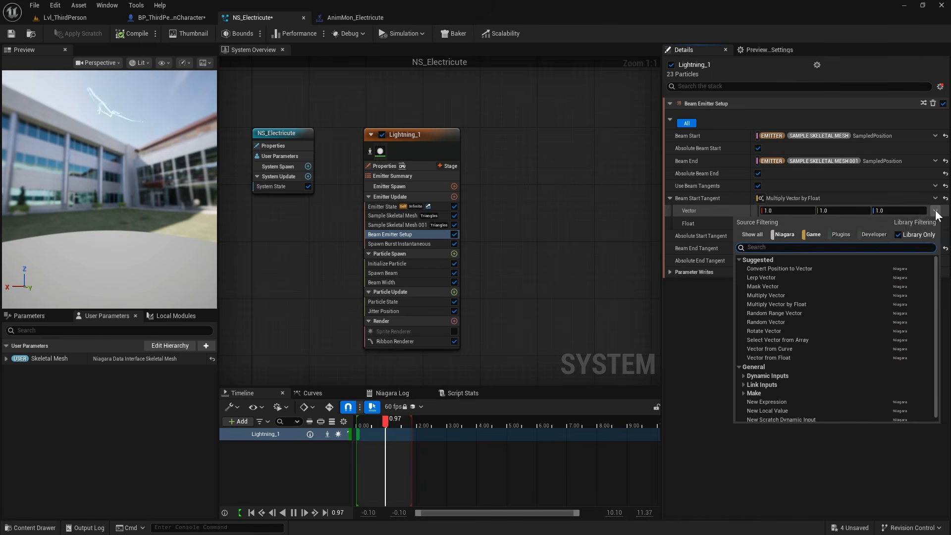
{"action": "left_click", "coordinate": [743, 385]}
{"action": "left_click", "coordinate": [749, 394]}
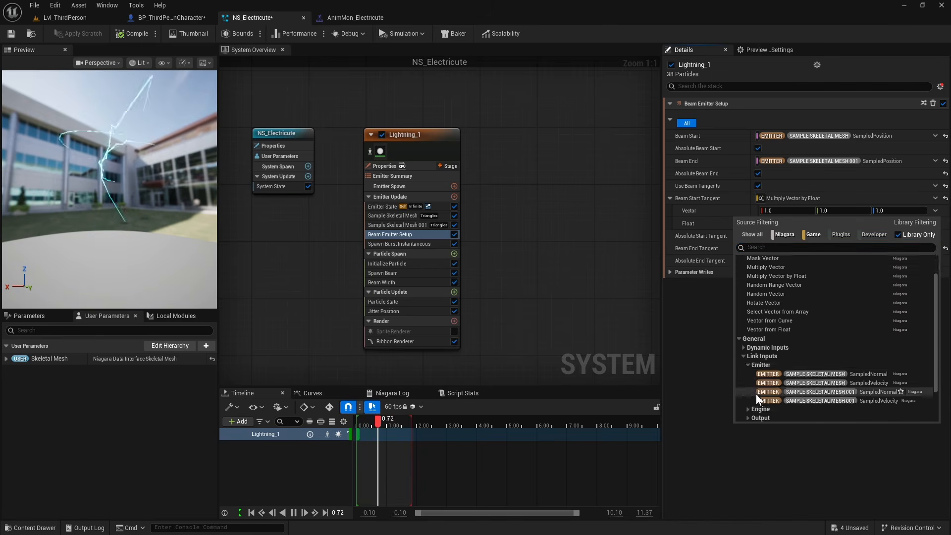
{"action": "left_click", "coordinate": [825, 375]}
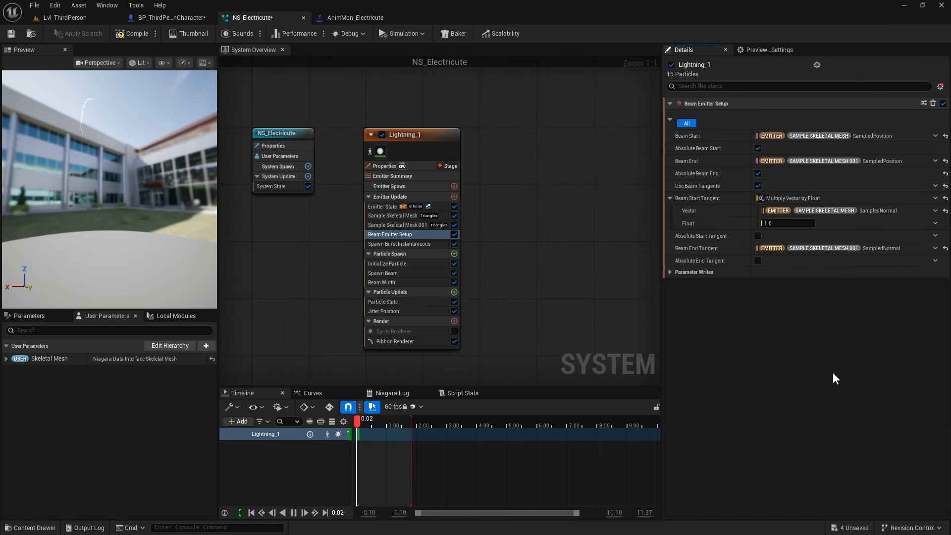
Drive the Beam End Tangent with Multiply Vector by Float, linking its vector to SAMPLE SKELETAL MESH 001 SampledNormal
{"action": "left_click", "coordinate": [935, 248]}
{"action": "left_click", "coordinate": [800, 348]}
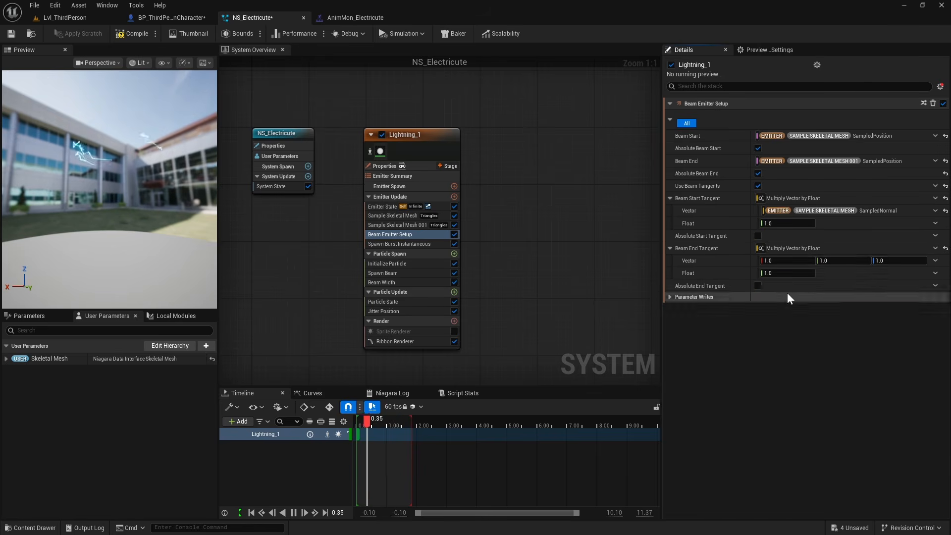
{"action": "left_click", "coordinate": [936, 260]}
{"action": "left_click", "coordinate": [762, 425]}
{"action": "left_click", "coordinate": [745, 433]}
{"action": "scroll", "coordinate": [826, 427], "scroll_direction": "down", "scroll_amount": 2}
{"action": "left_click", "coordinate": [826, 428]}
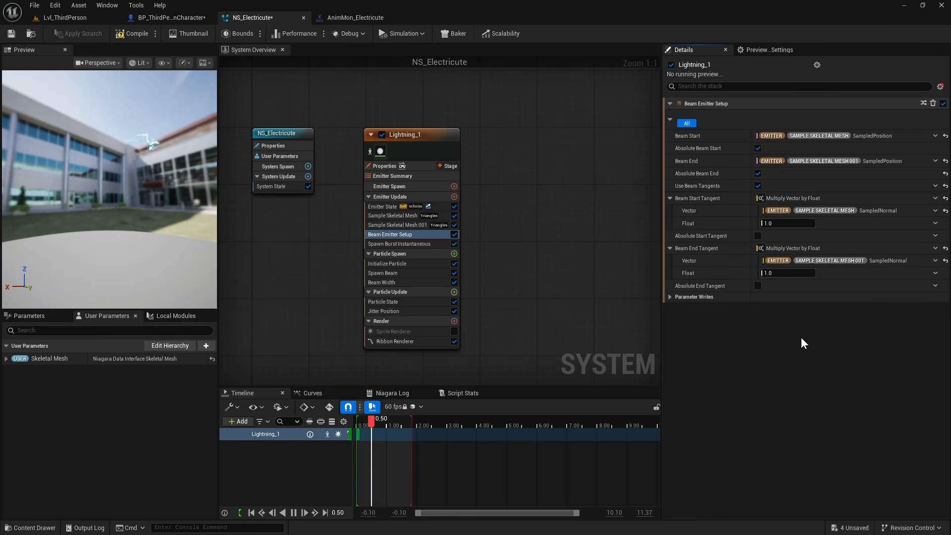
Set the float multipliers of both the start and end tangents to 0.1
{"action": "left_click", "coordinate": [788, 224]}
{"action": "type", "text": ".1"}
{"action": "left_click", "coordinate": [777, 271]}
{"action": "type", "text": ".1"}
{"action": "key", "text": "Return"}
Set the float multipliers of both the start and end tangents to 5
{"action": "left_click", "coordinate": [778, 223]}
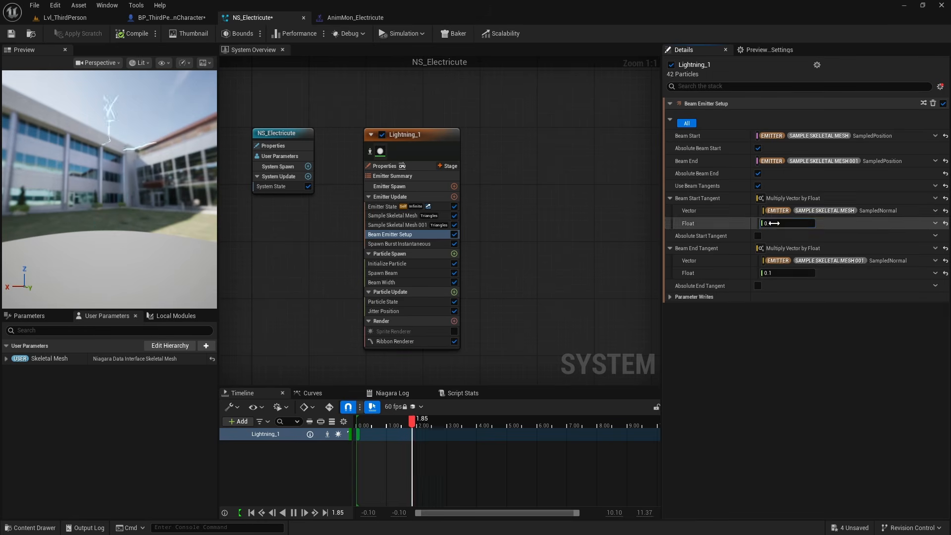
{"action": "type", "text": "5"}
{"action": "left_click", "coordinate": [778, 272]}
{"action": "type", "text": "5"}
{"action": "key", "text": "Return"}
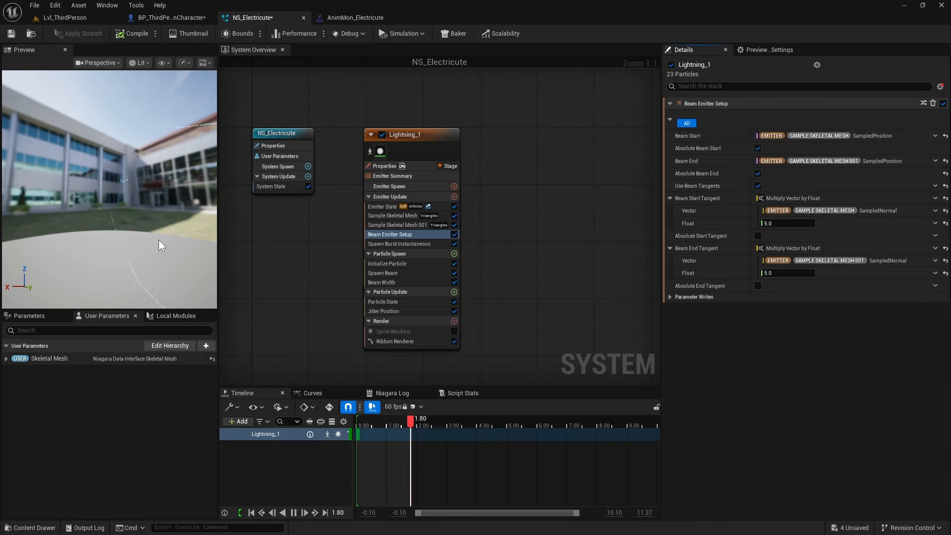
Drive the start tangent's float multiplier with a Random Range Float whose minimum is 0.5
{"action": "left_click", "coordinate": [932, 223]}
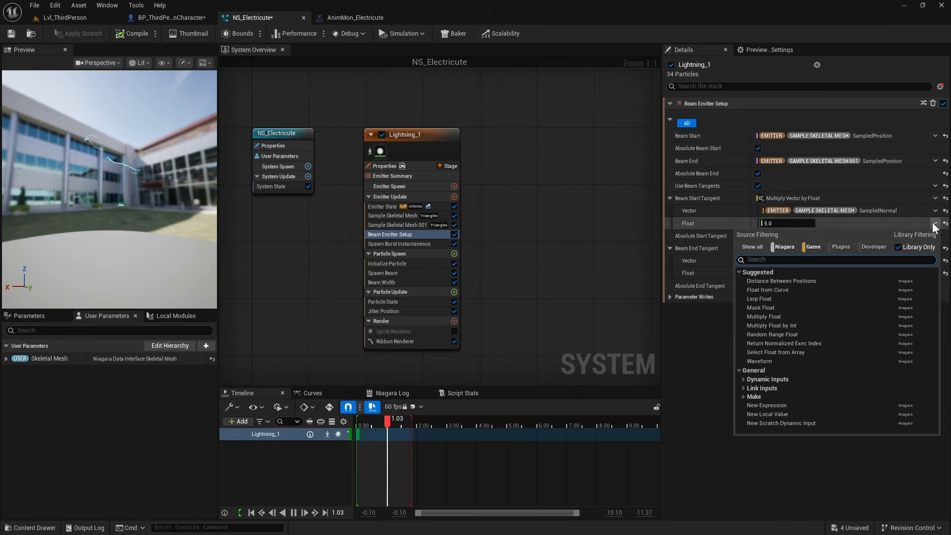
{"action": "left_click", "coordinate": [782, 336]}
{"action": "left_click", "coordinate": [783, 237]}
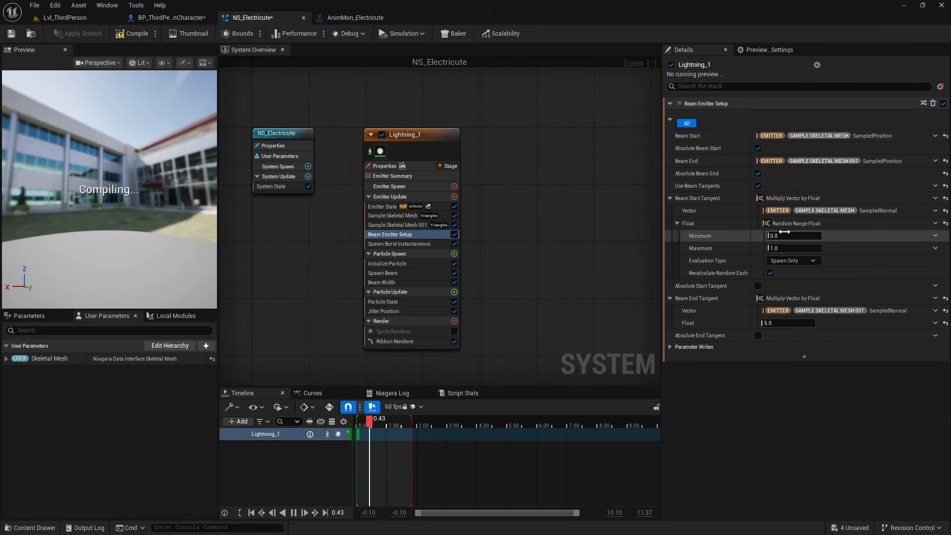
{"action": "type", "text": "0.5"}
{"action": "key", "text": "Return"}
Copy the start tangent's Random Range Float onto the end tangent's float multiplier
{"action": "right_click", "coordinate": [837, 225]}
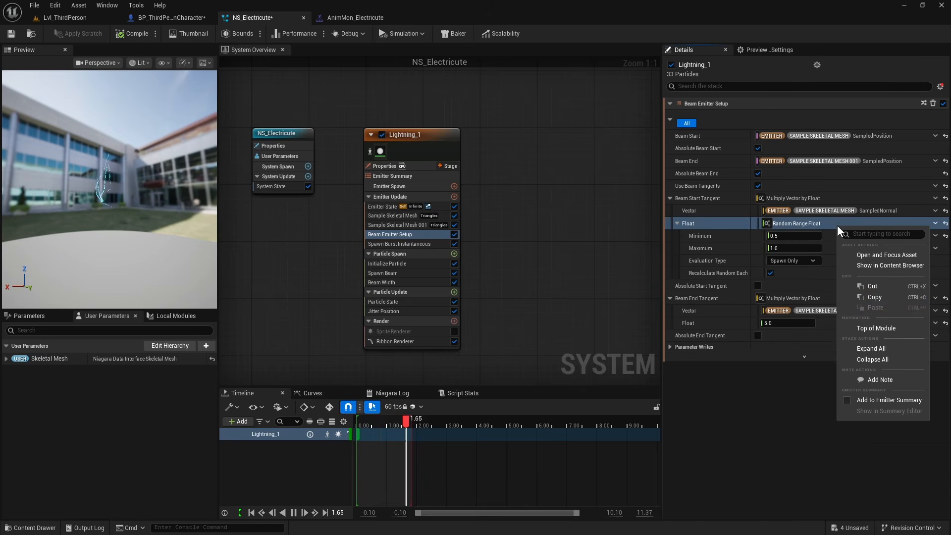
{"action": "left_click", "coordinate": [873, 298]}
{"action": "right_click", "coordinate": [834, 322]}
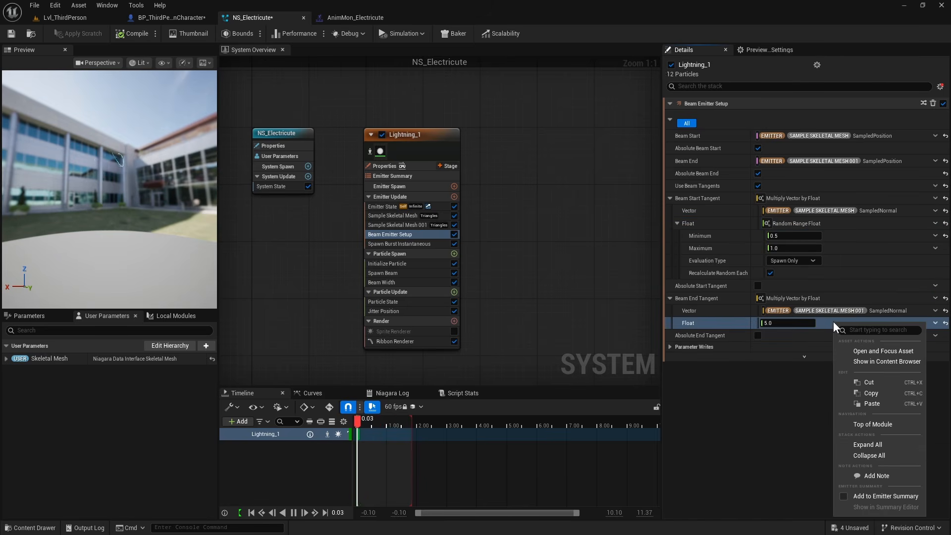
{"action": "left_click", "coordinate": [868, 404]}
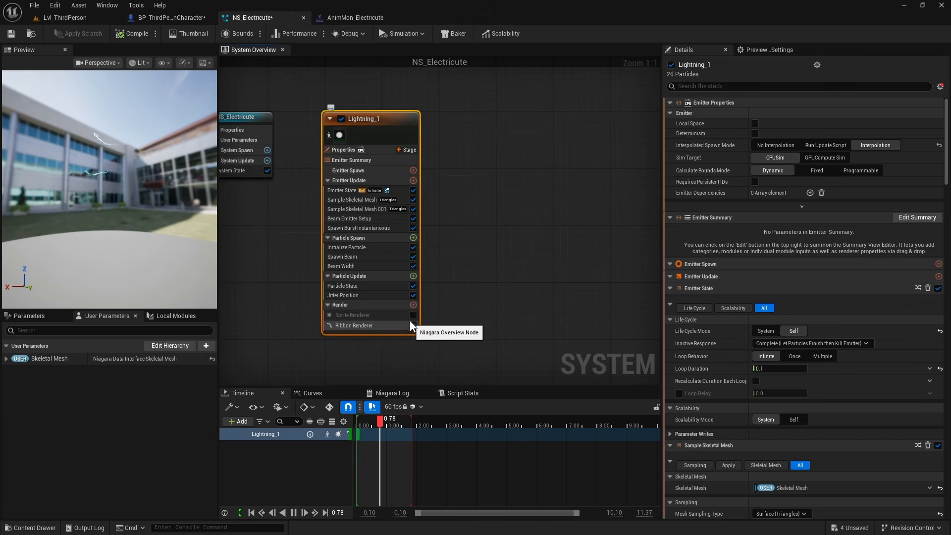
Add a Light Renderer to the Lightning_1 emitter
{"action": "left_click", "coordinate": [413, 305]}
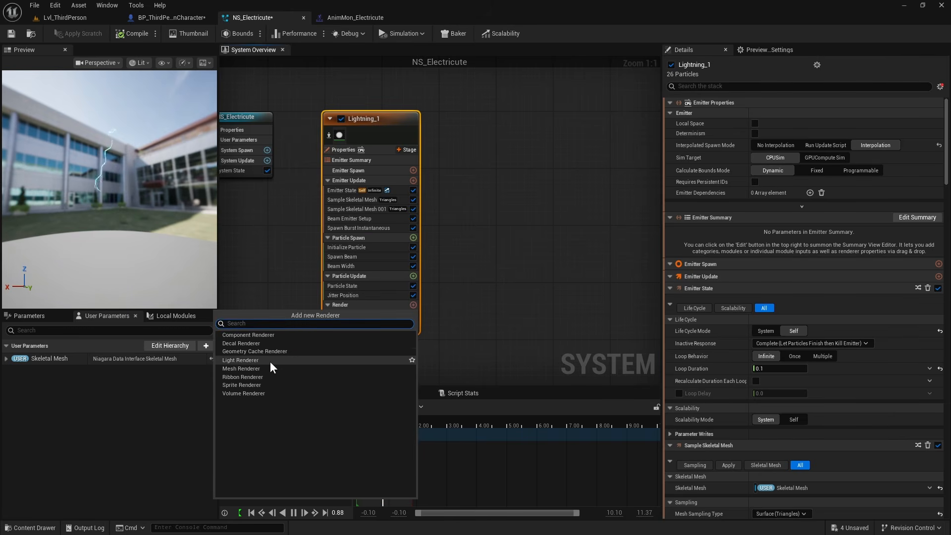
{"action": "left_click", "coordinate": [244, 362]}
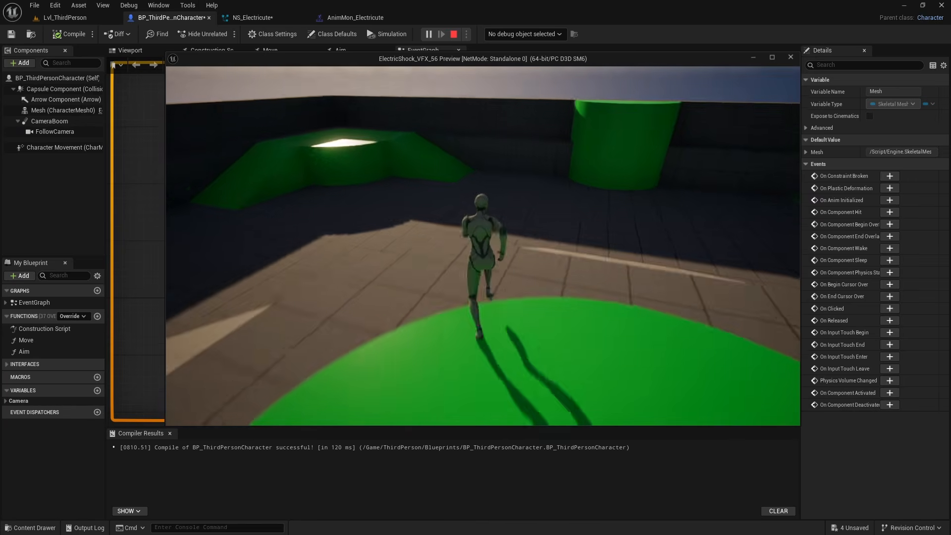
Play-test the electrocution in the game preview, triggering it on the character in two places of the level
{"action": "key", "text": "w"}
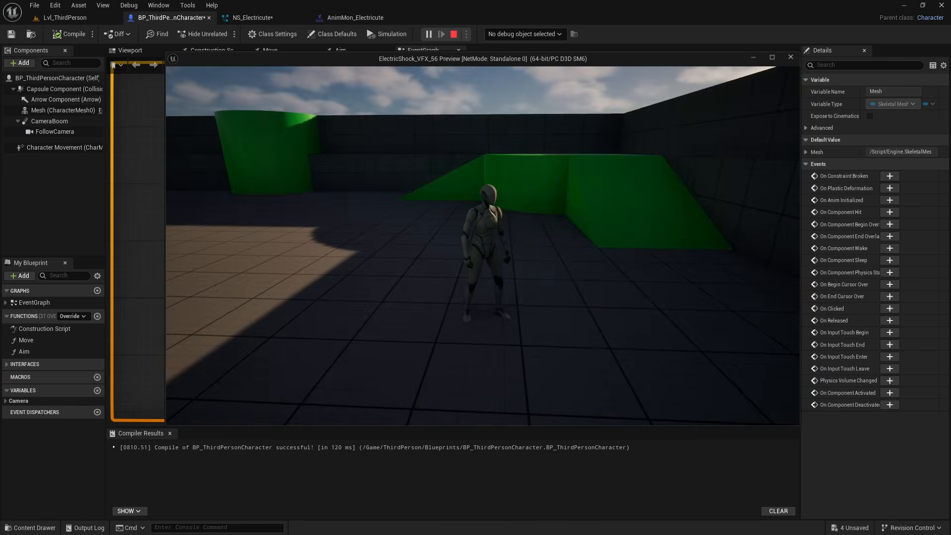
{"action": "key", "text": "e"}
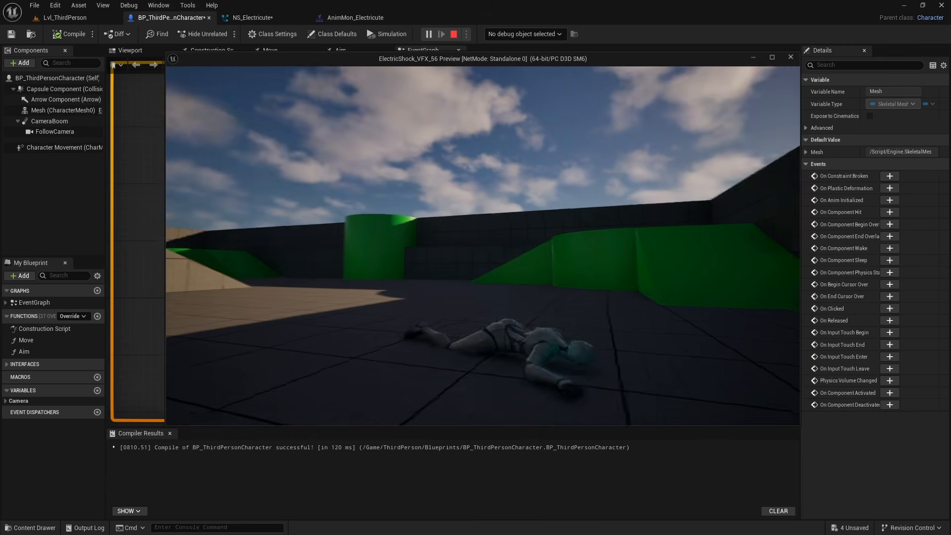
{"action": "key", "text": "w"}
{"action": "key", "text": "e"}
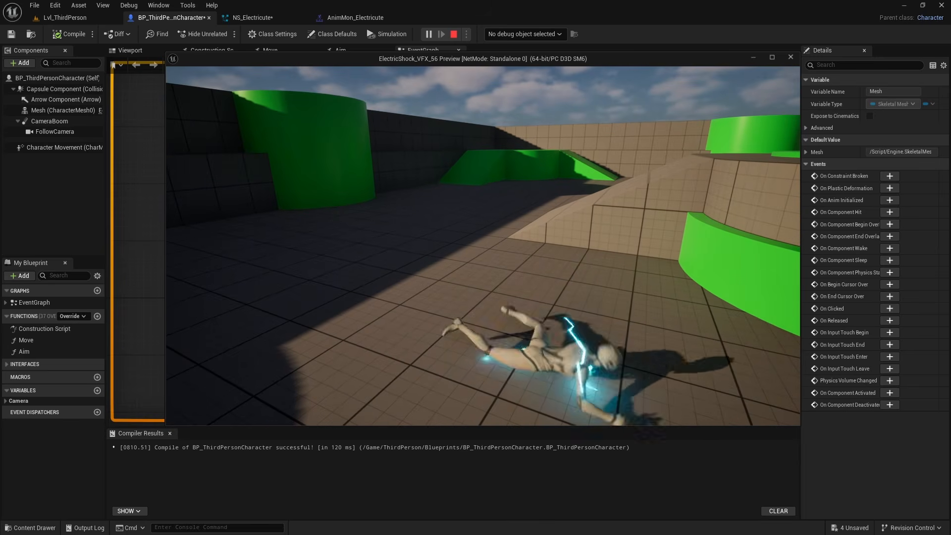
Duplicate the Lightning_1 emitter in NS_Electricute and place the copy beside the original
{"action": "left_click", "coordinate": [360, 110]}
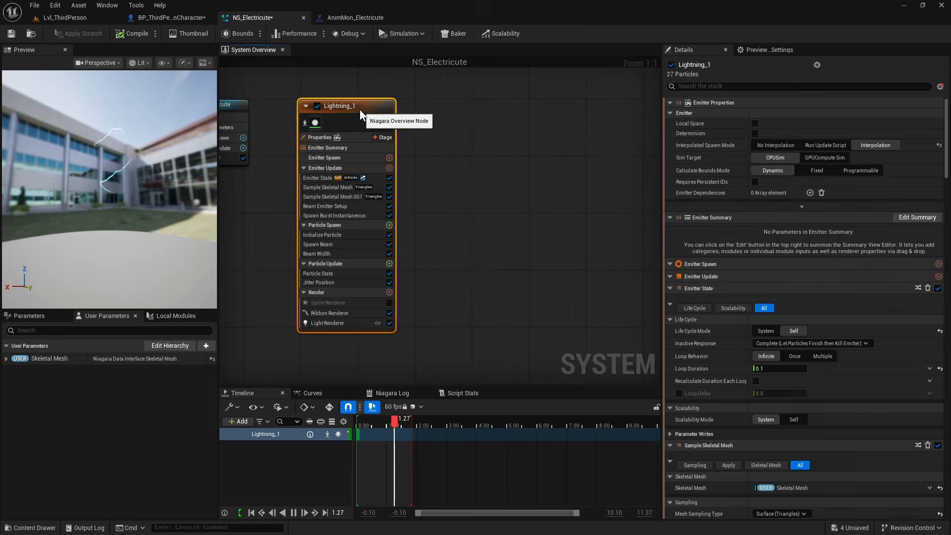
{"action": "key", "text": "ctrl+d"}
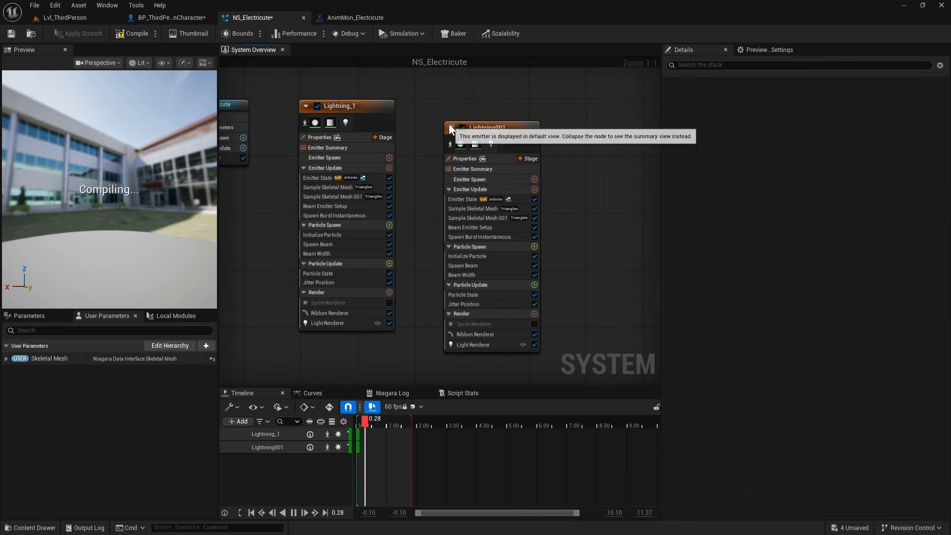
{"action": "left_click_drag", "start_coordinate": [501, 132], "coordinate": [472, 118]}
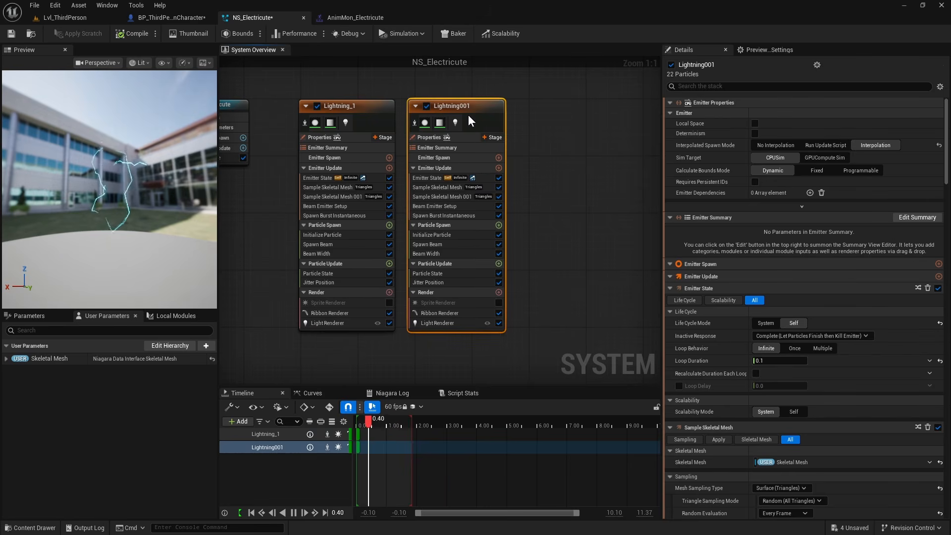
Set the minimum spawn count of Lightning001's Spawn Burst Instantaneous to 25 and adjust its maximum count
{"action": "left_click", "coordinate": [462, 221]}
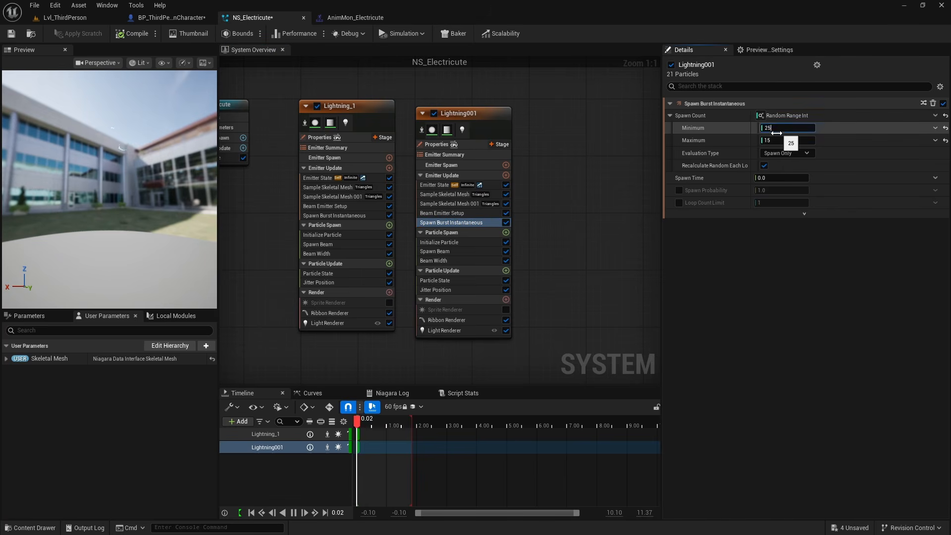
{"action": "left_click", "coordinate": [774, 141]}
{"action": "key", "text": "Return"}
Review the Beam Width and Jitter Position settings of the Lightning001 emitter
{"action": "left_click", "coordinate": [444, 260]}
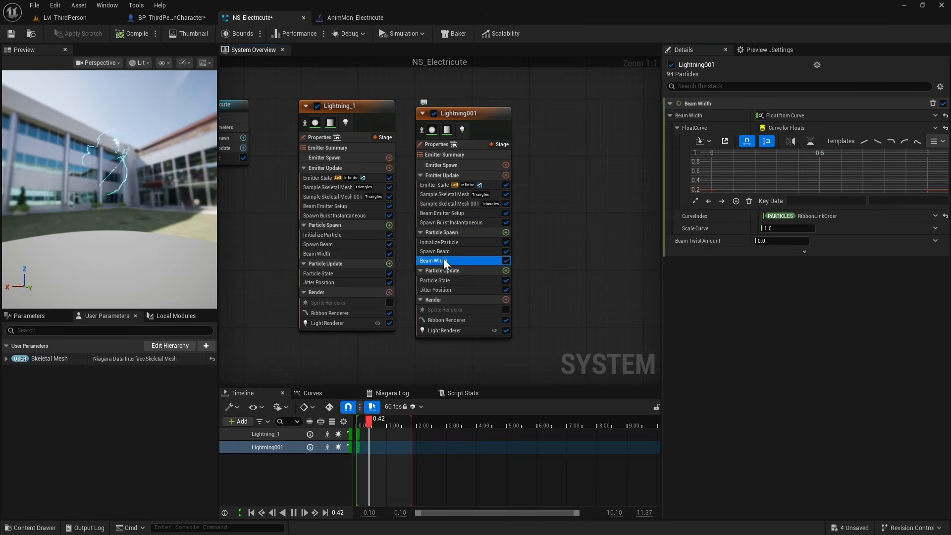
{"action": "left_click", "coordinate": [445, 289]}
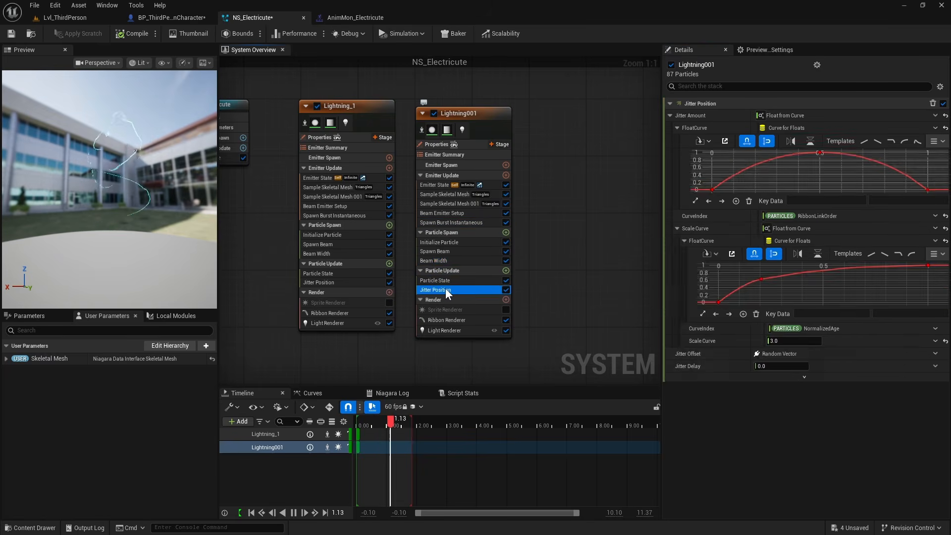
{"action": "left_click", "coordinate": [784, 424]}
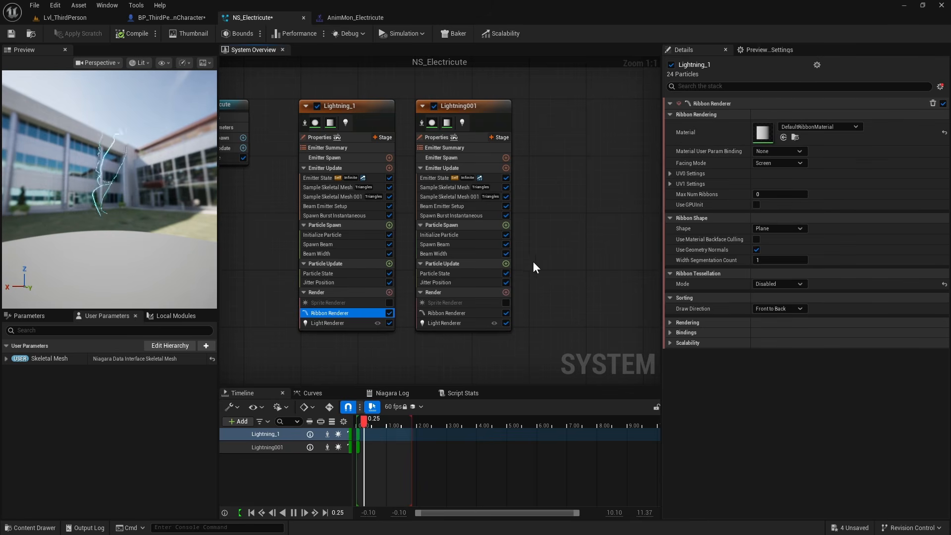
Create a new material named M_Lightning in the level's Niagara/Electricute content folder
{"action": "left_click", "coordinate": [94, 17]}
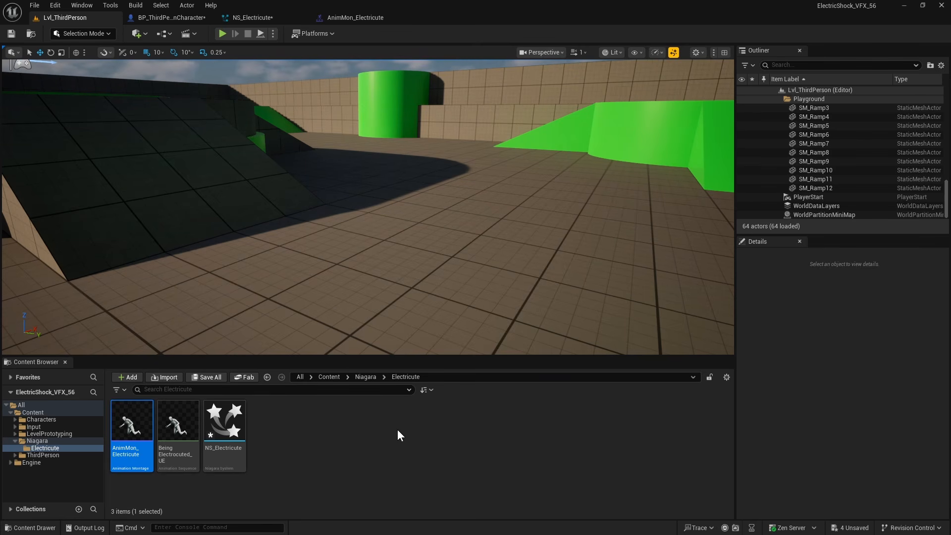
{"action": "left_click", "coordinate": [355, 445]}
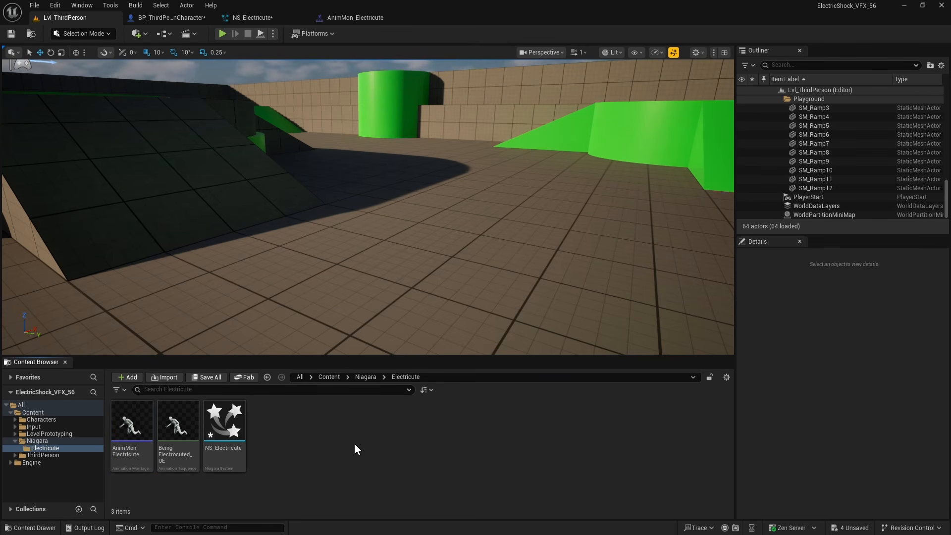
{"action": "right_click", "coordinate": [313, 431]}
{"action": "left_click", "coordinate": [348, 205]}
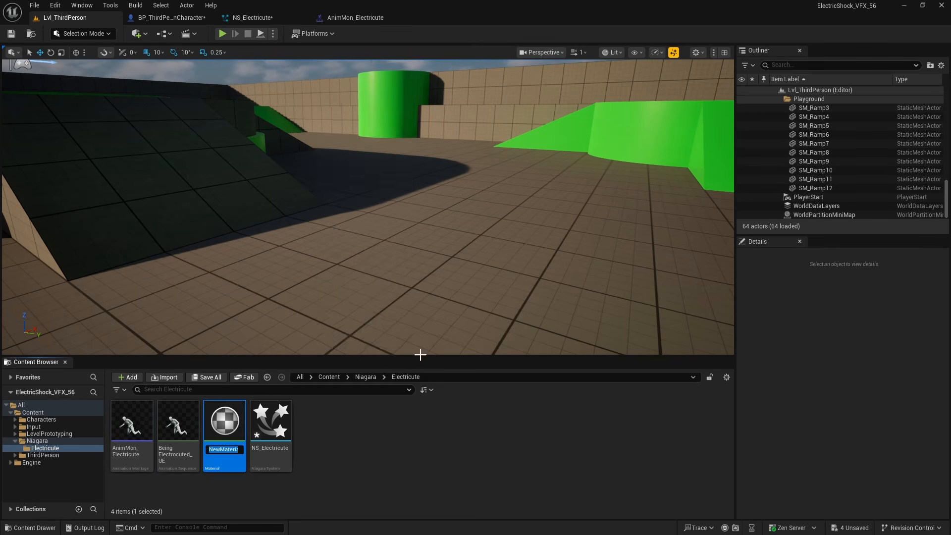
{"action": "type", "text": "M_Lightning"}
{"action": "key", "text": "Return"}
{"action": "left_click", "coordinate": [449, 460]}
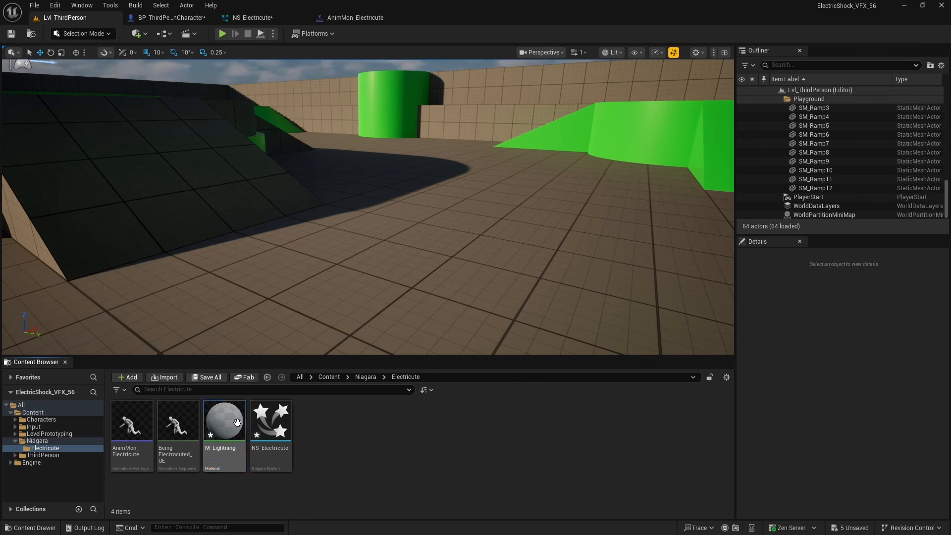
Open M_Lightning, set its shading model to Unlit and enable Two Sided
{"action": "double_click", "coordinate": [236, 422]}
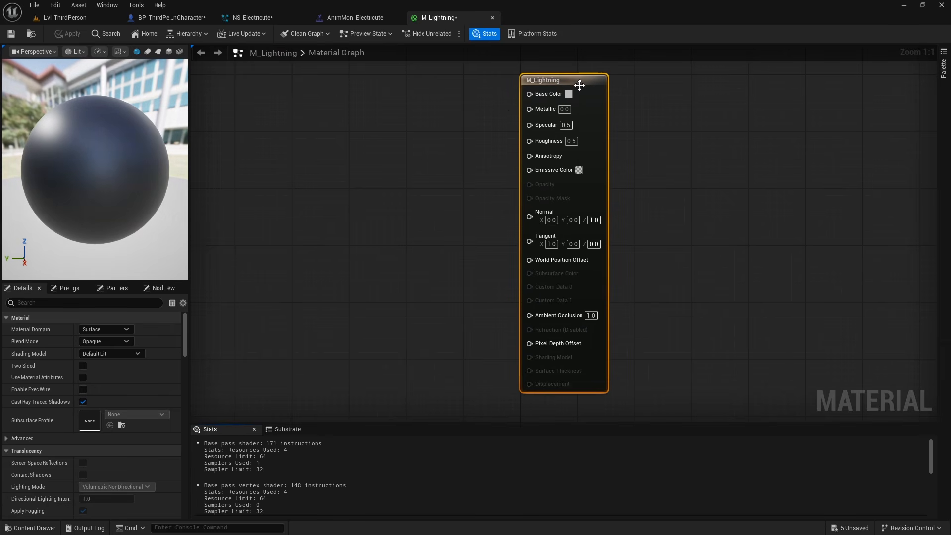
{"action": "left_click", "coordinate": [118, 354]}
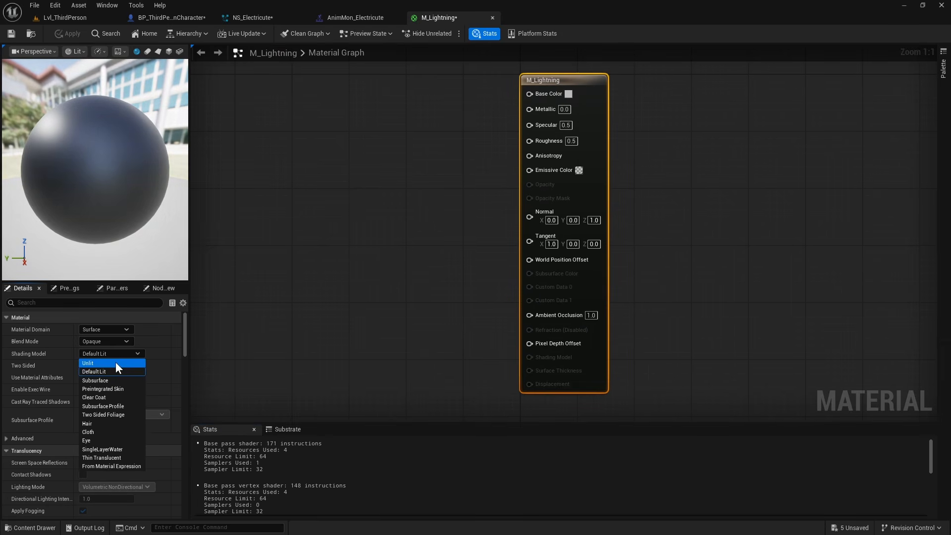
{"action": "left_click", "coordinate": [115, 362]}
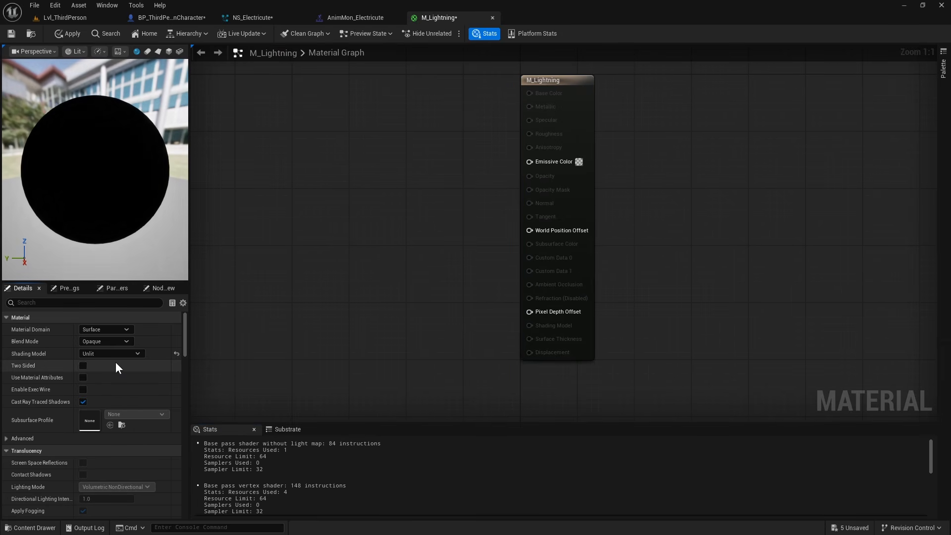
{"action": "left_click", "coordinate": [83, 366]}
Add a Particle Color node, connect its RGB output to Emissive Color, and save and close M_Lightning
{"action": "right_click_drag", "start_coordinate": [353, 243], "coordinate": [436, 206]}
{"action": "right_click", "coordinate": [433, 168]}
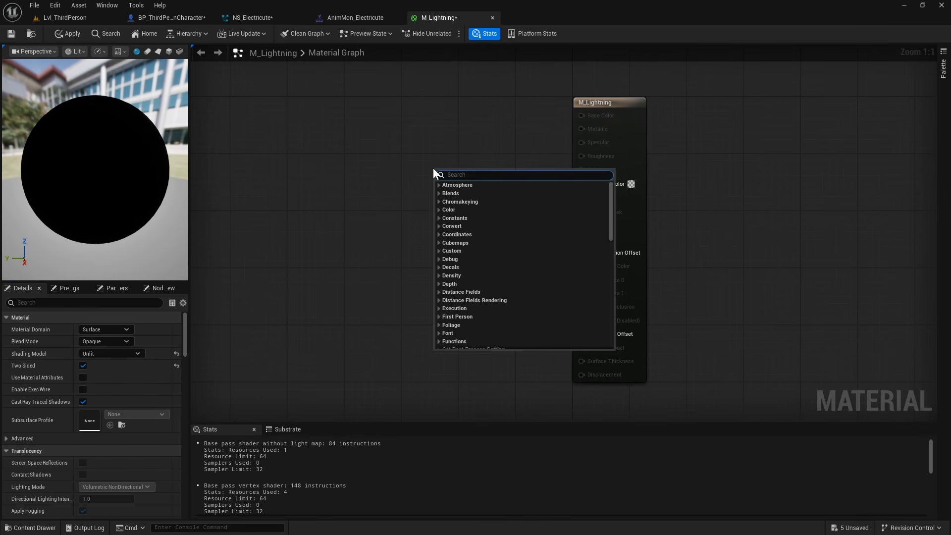
{"action": "type", "text": "partic"}
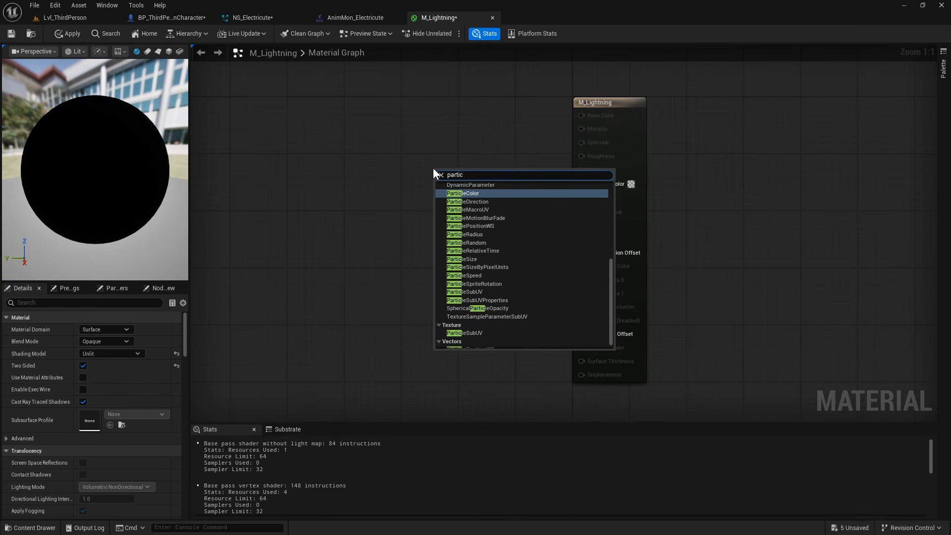
{"action": "left_click", "coordinate": [477, 192]}
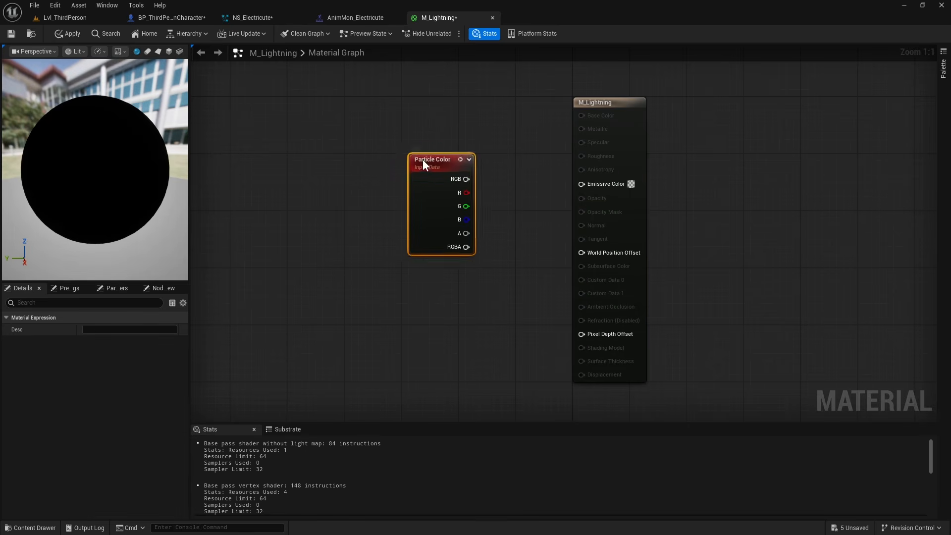
{"action": "left_click_drag", "start_coordinate": [423, 160], "coordinate": [344, 132]}
{"action": "left_click_drag", "start_coordinate": [518, 64], "coordinate": [583, 184]}
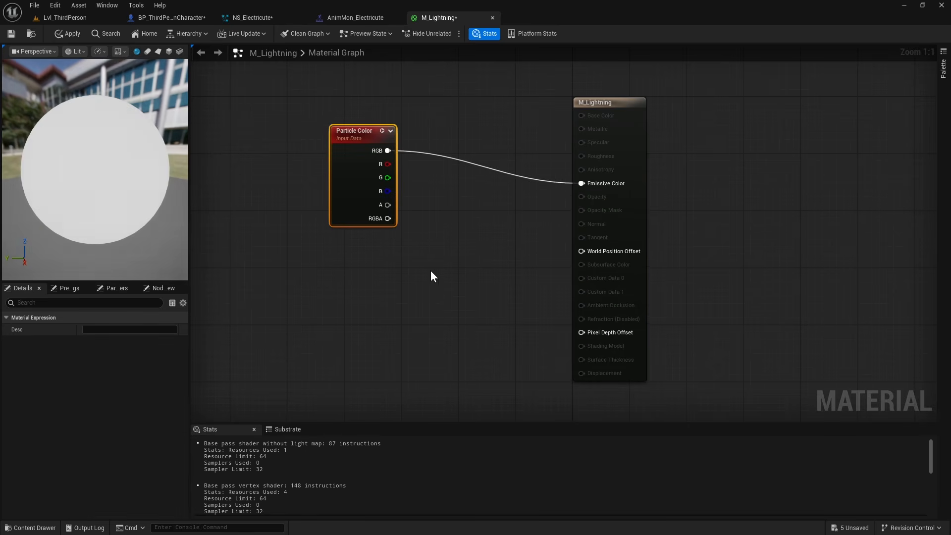
{"action": "right_click_drag", "start_coordinate": [430, 271], "coordinate": [411, 274]}
{"action": "left_click", "coordinate": [11, 34]}
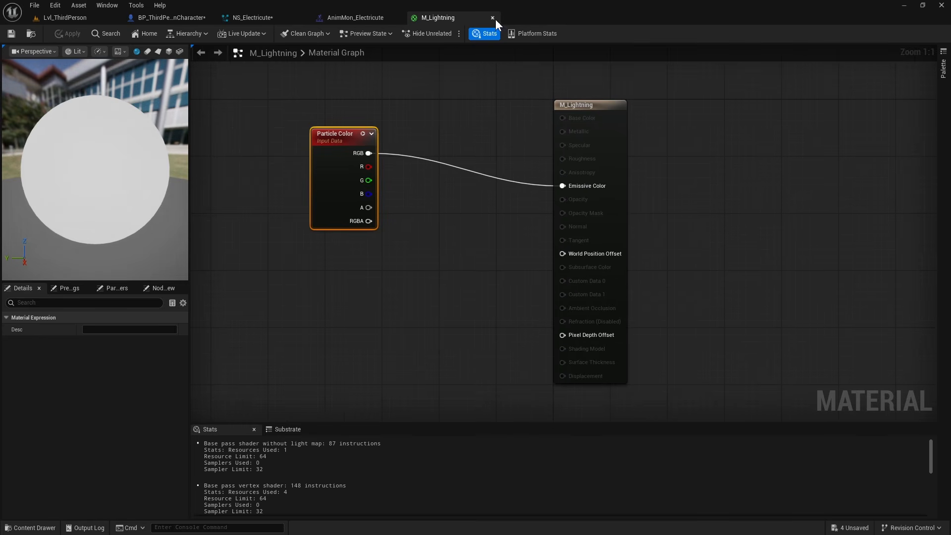
{"action": "left_click", "coordinate": [493, 18]}
Assign the M_Lightning material to the Ribbon Renderers of both Lightning_1 and Lightning001
{"action": "left_click", "coordinate": [816, 125]}
{"action": "type", "text": "M_light"}
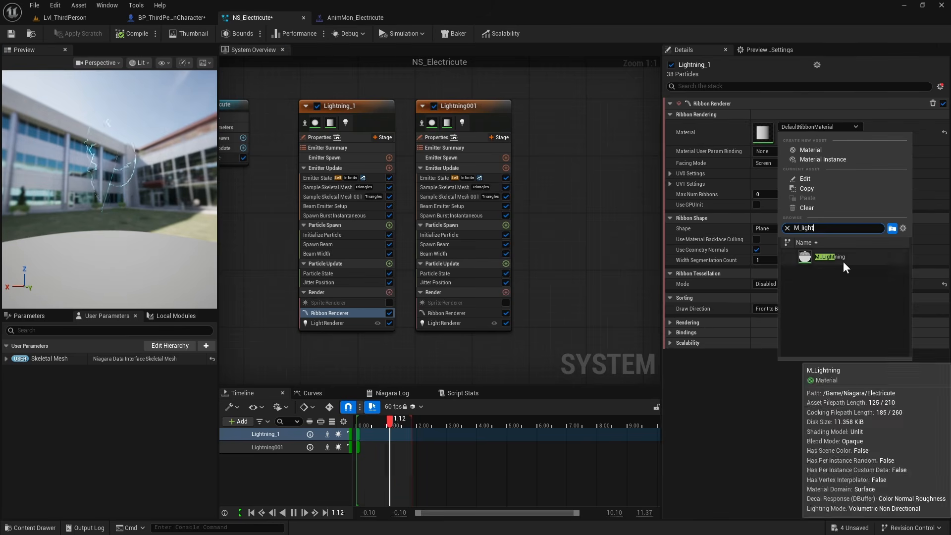
{"action": "left_click", "coordinate": [843, 260]}
{"action": "left_click", "coordinate": [463, 313]}
{"action": "left_click", "coordinate": [816, 125]}
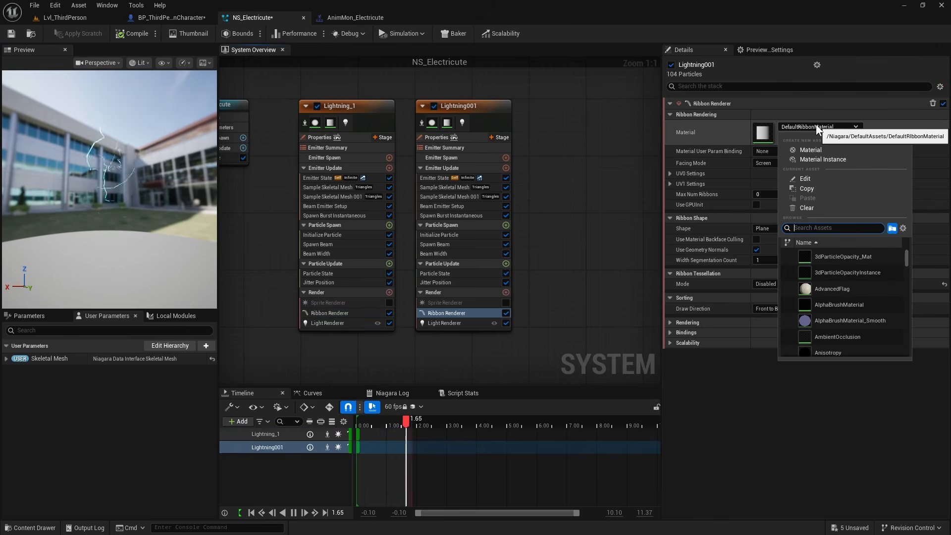
{"action": "type", "text": "M_light"}
{"action": "left_click", "coordinate": [830, 257]}
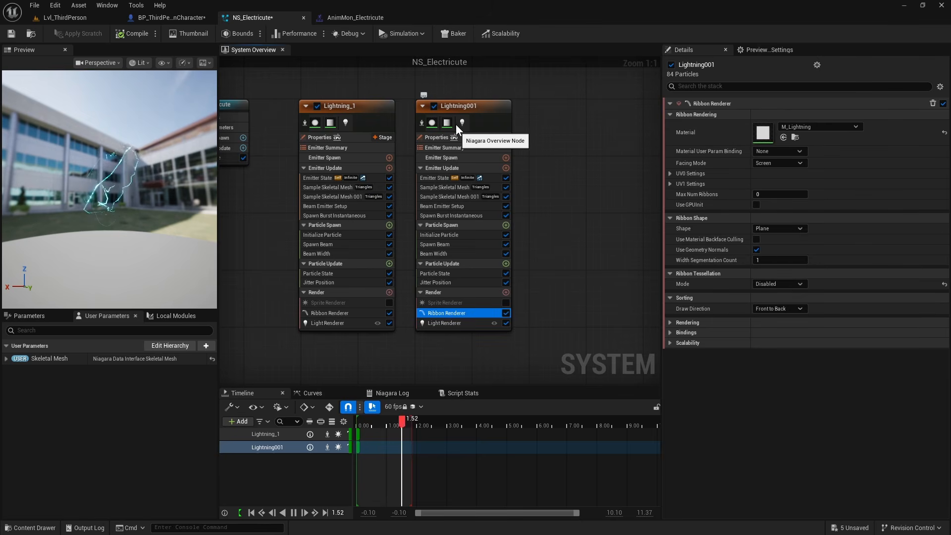
Add a new emitter beside Lightning001 and name it Sparks
{"action": "right_click_drag", "start_coordinate": [546, 155], "coordinate": [461, 160]}
{"action": "right_click", "coordinate": [506, 146]}
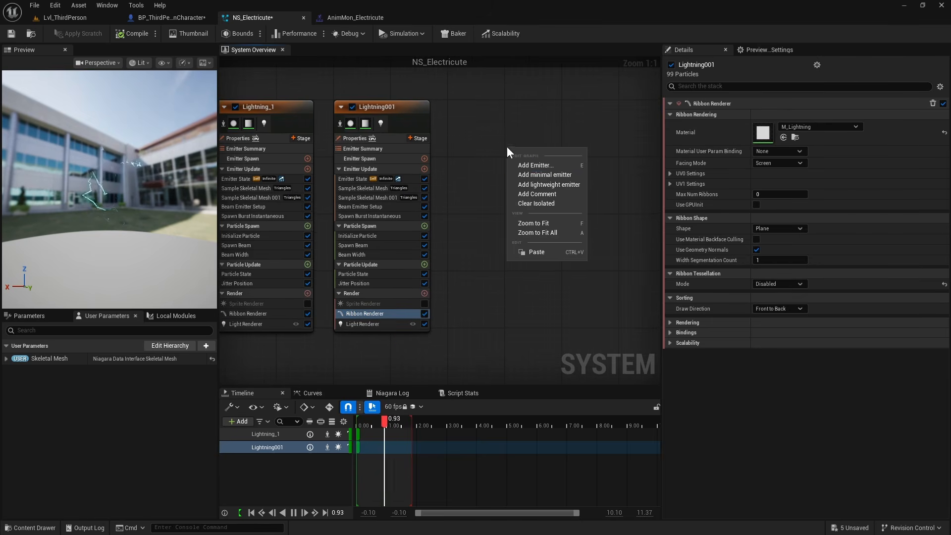
{"action": "left_click", "coordinate": [549, 163]}
{"action": "left_click", "coordinate": [583, 130]}
{"action": "left_click", "coordinate": [702, 448]}
{"action": "type", "text": "Sparks"}
Set the Sparks emitter's Life Cycle Mode to Self and its Loop Duration to 0.1
{"action": "left_click", "coordinate": [475, 206]}
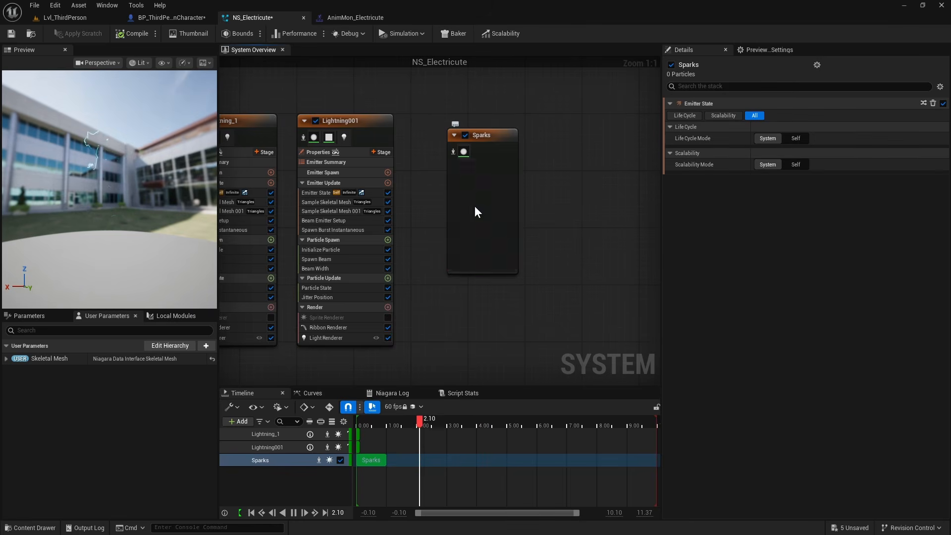
{"action": "left_click", "coordinate": [795, 138]}
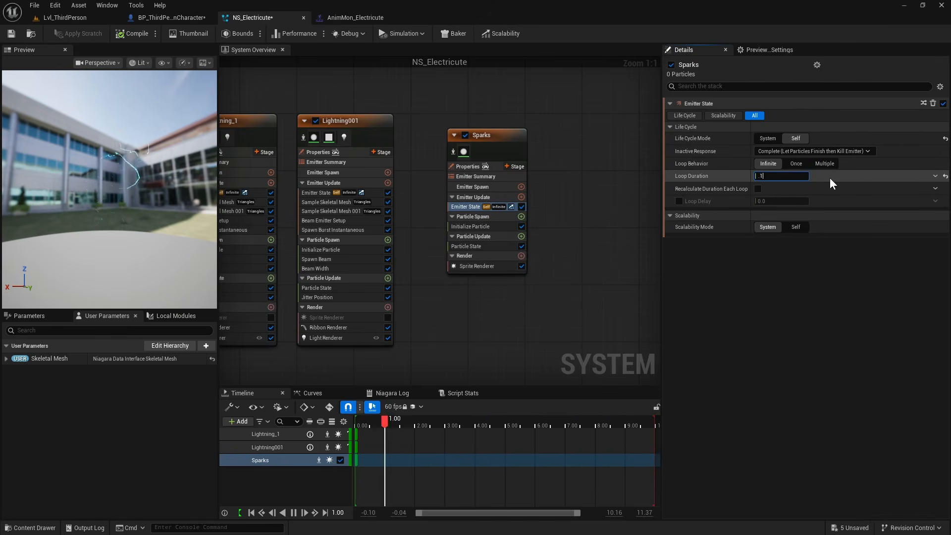
{"action": "type", "text": ".1"}
{"action": "key", "text": "Return"}
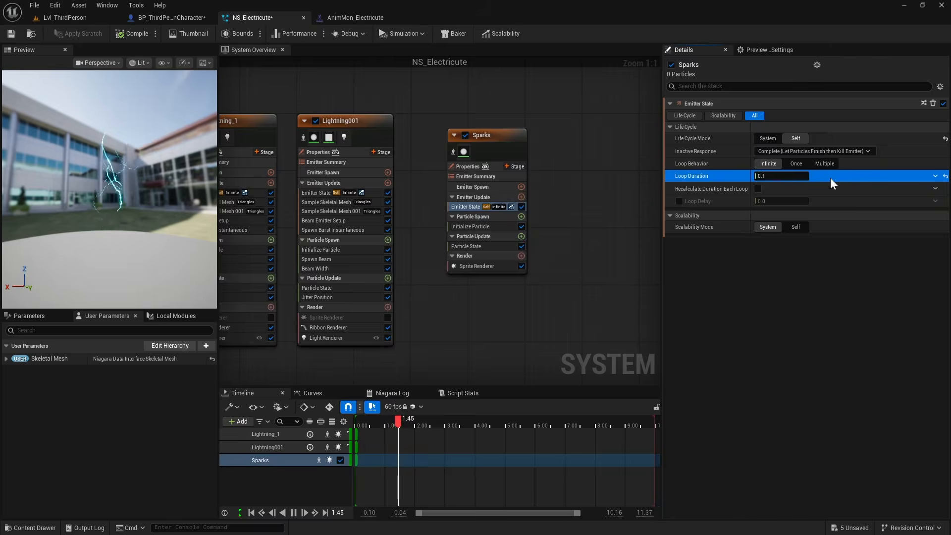
Add Spawn Particles from Other Emitter to Sparks, including its required Sample Particles from Other Emitter and Solve Forces and Velocity modules
{"action": "left_click", "coordinate": [521, 197]}
{"action": "type", "text": "other"}
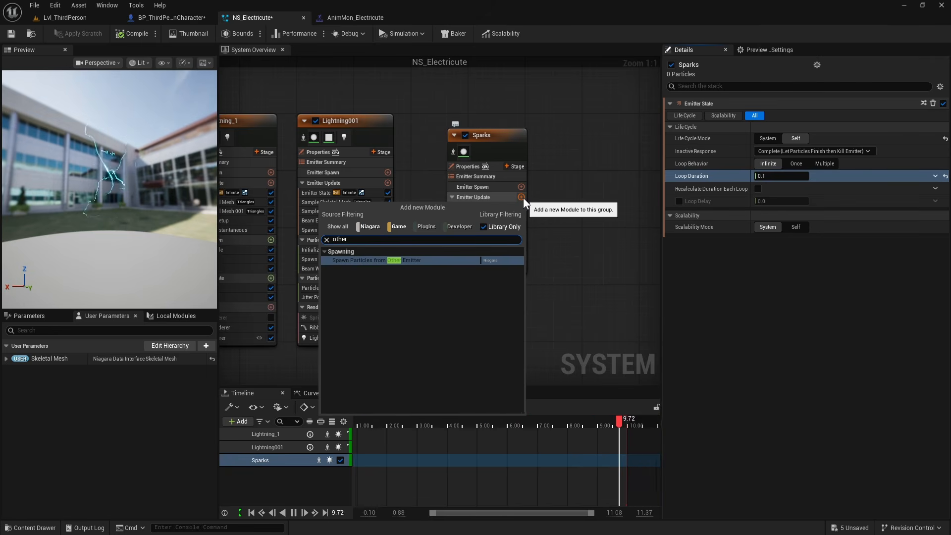
{"action": "left_click", "coordinate": [384, 260]}
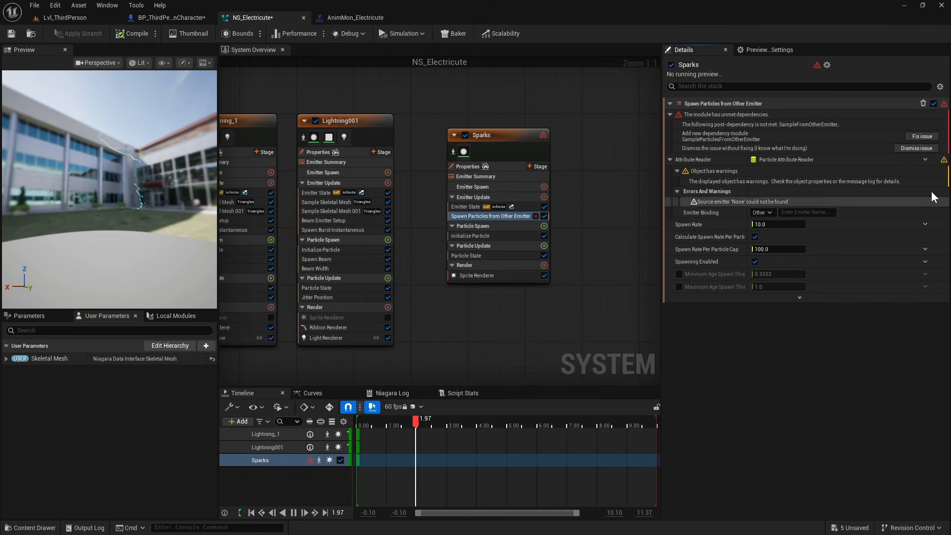
{"action": "left_click", "coordinate": [923, 137]}
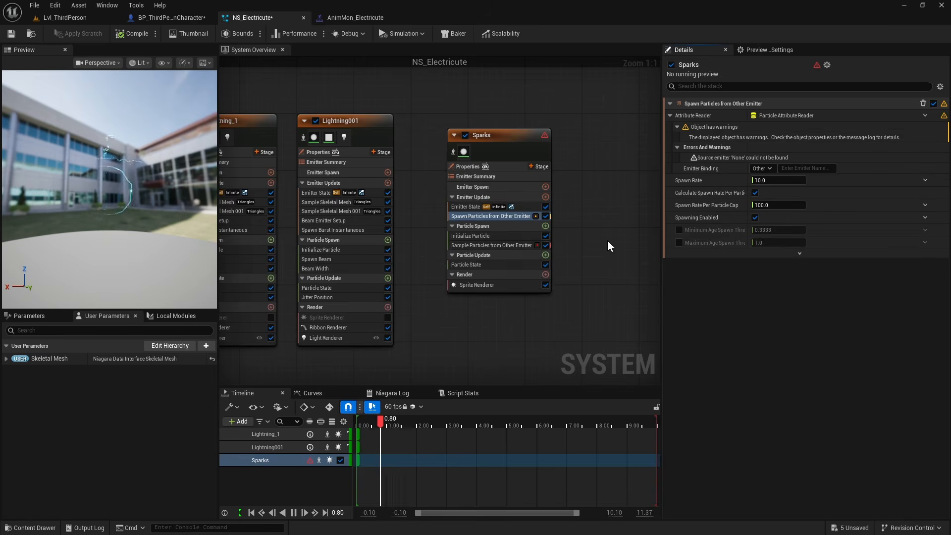
{"action": "left_click", "coordinate": [488, 247]}
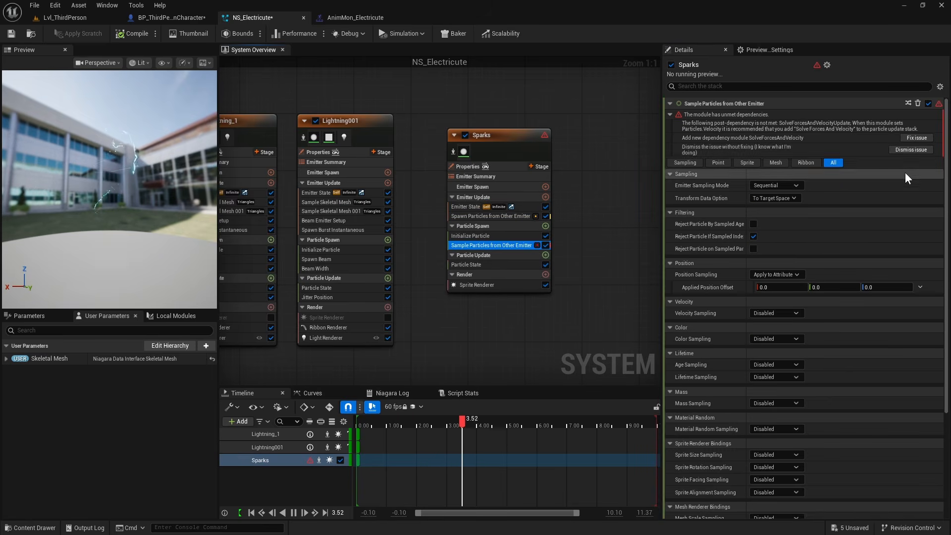
{"action": "left_click", "coordinate": [915, 138]}
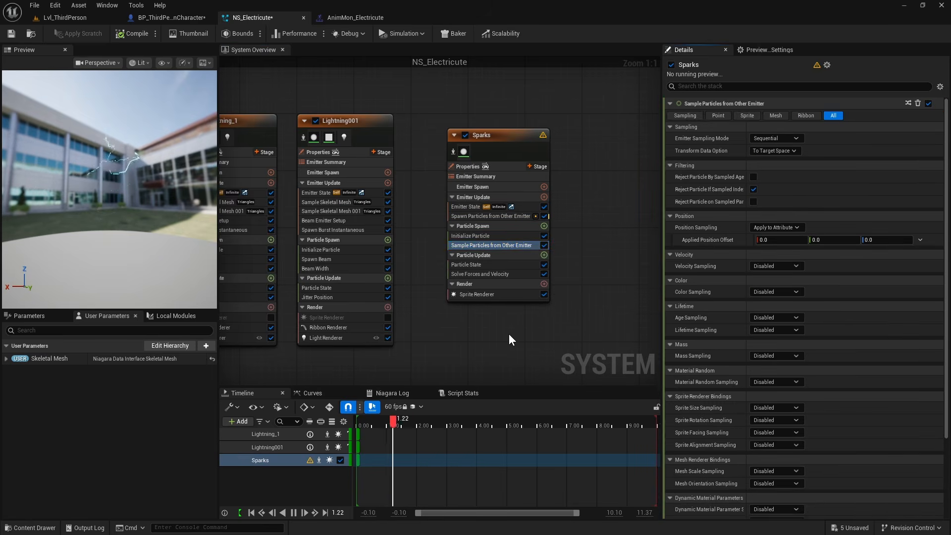
Bind the Spawn Particles from Other Emitter module in Sparks to the Lightning_1 emitter
{"action": "left_click", "coordinate": [501, 215]}
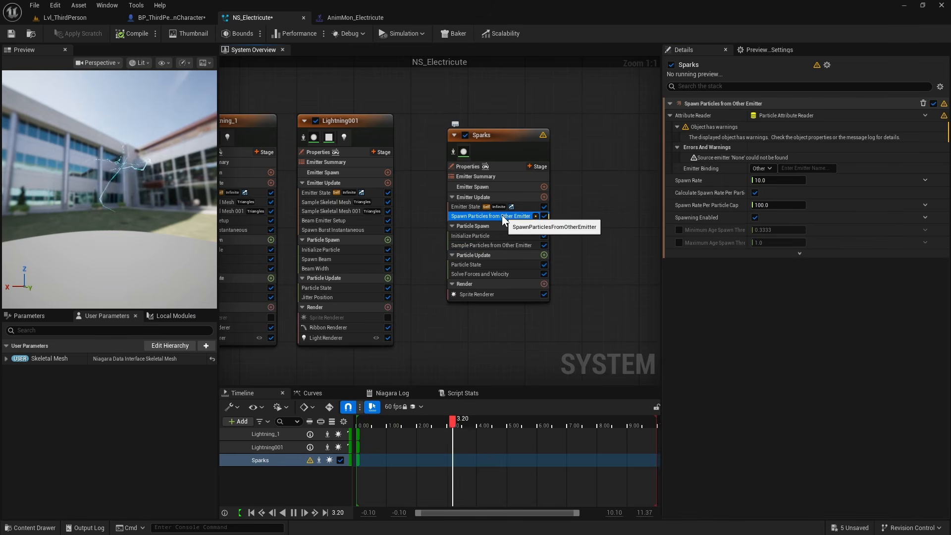
{"action": "right_click_drag", "start_coordinate": [442, 347], "coordinate": [459, 325]}
{"action": "left_click", "coordinate": [800, 168]}
{"action": "type", "text": "Li"}
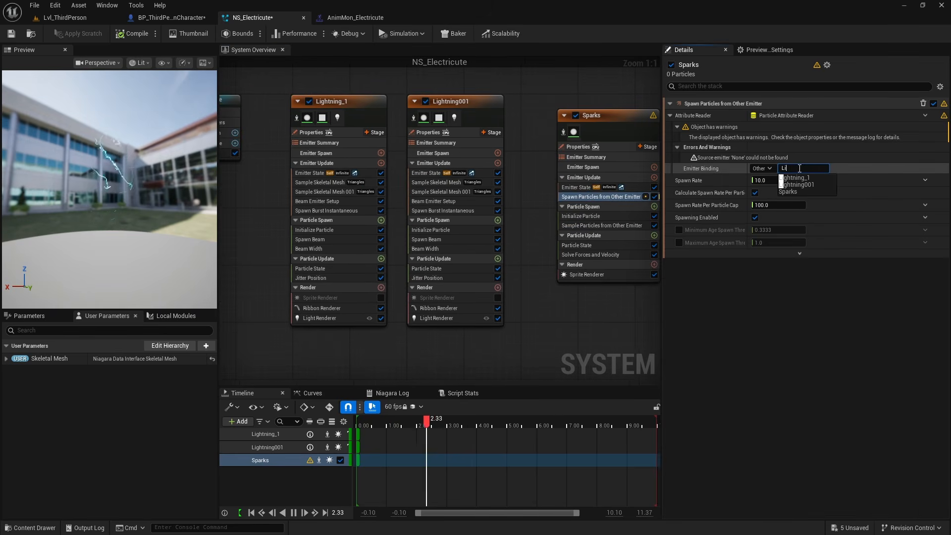
{"action": "left_click", "coordinate": [808, 178]}
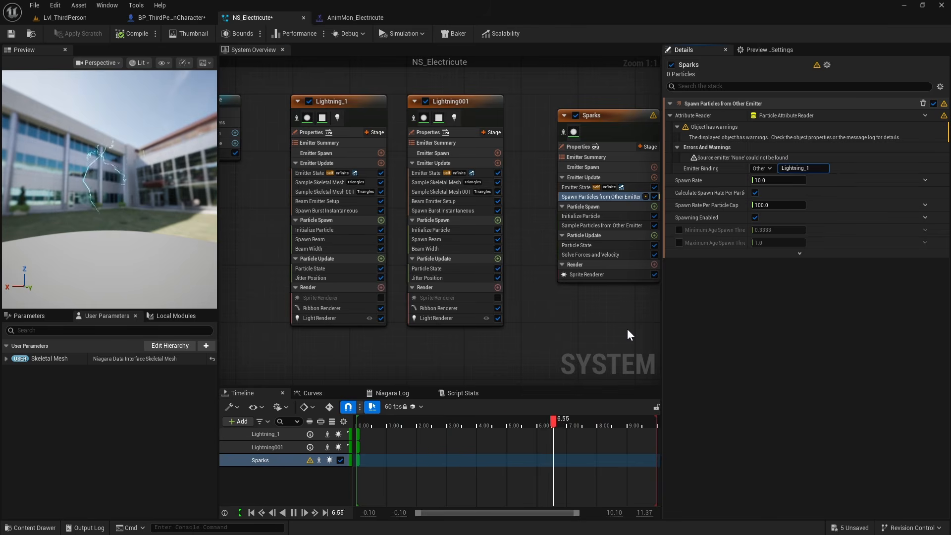
{"action": "right_click_drag", "start_coordinate": [610, 294], "coordinate": [550, 305]}
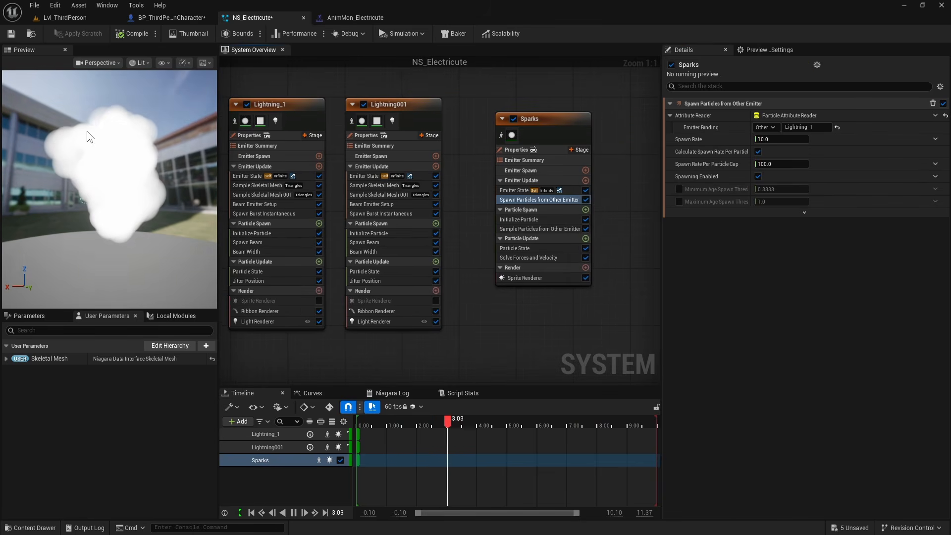
Set the Sparks emitter's Sprite Size Mode to Uniform with a Uniform Sprite Size of 5
{"action": "left_click", "coordinate": [538, 221]}
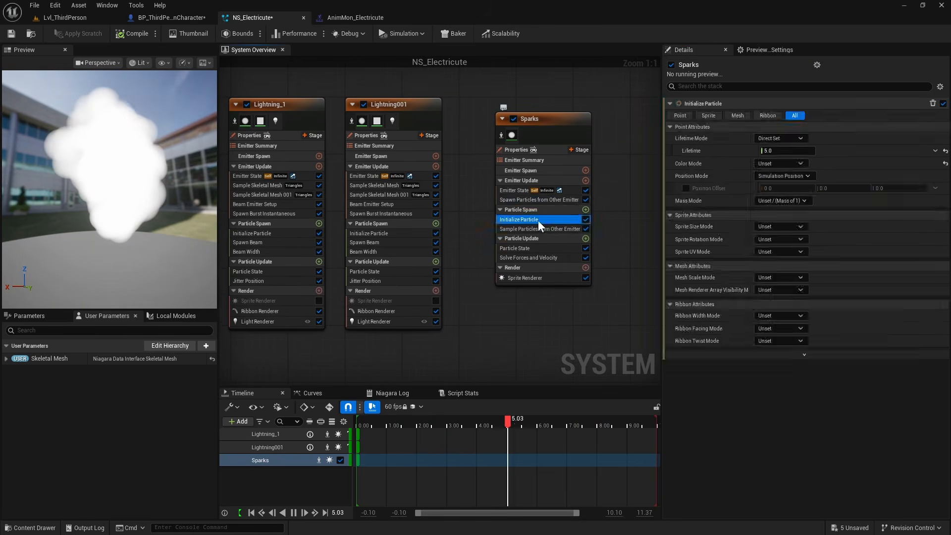
{"action": "left_click", "coordinate": [781, 227]}
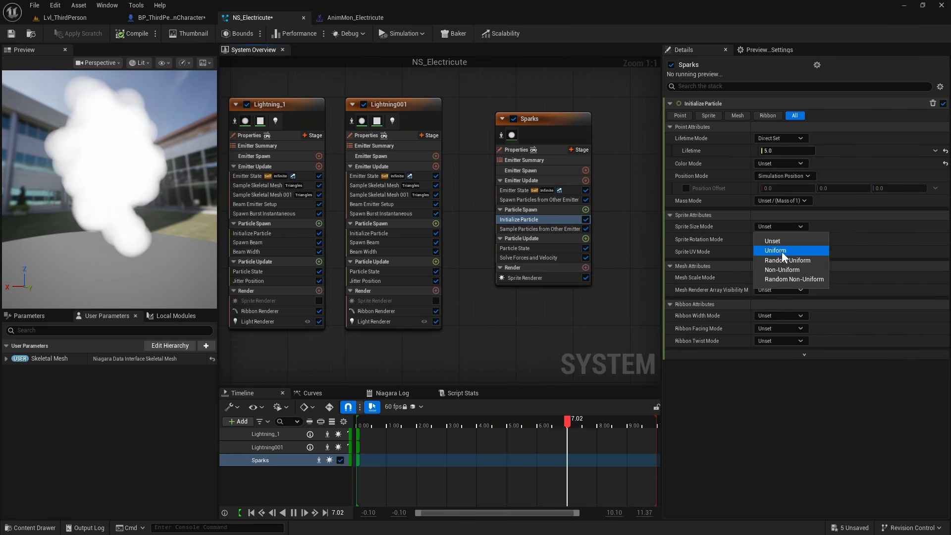
{"action": "left_click", "coordinate": [782, 250]}
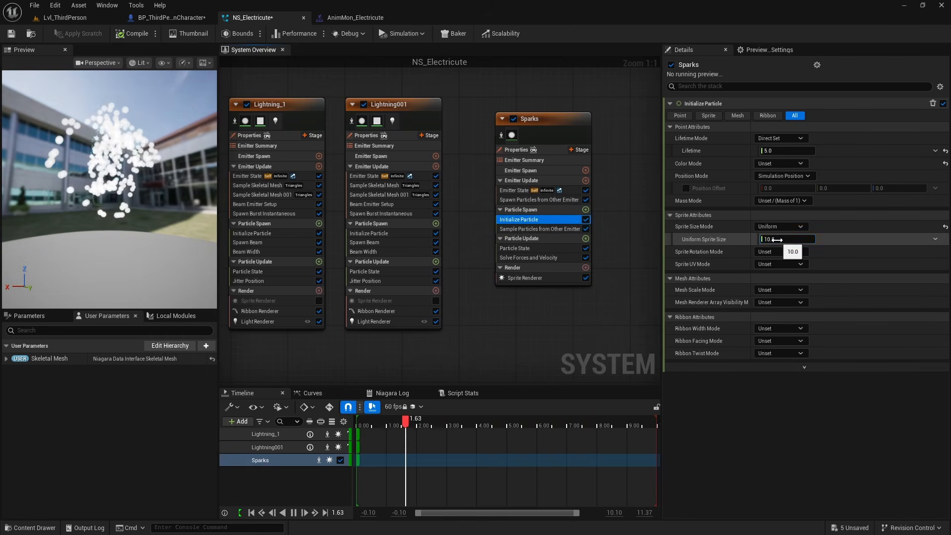
{"action": "type", "text": "5"}
{"action": "key", "text": "Return"}
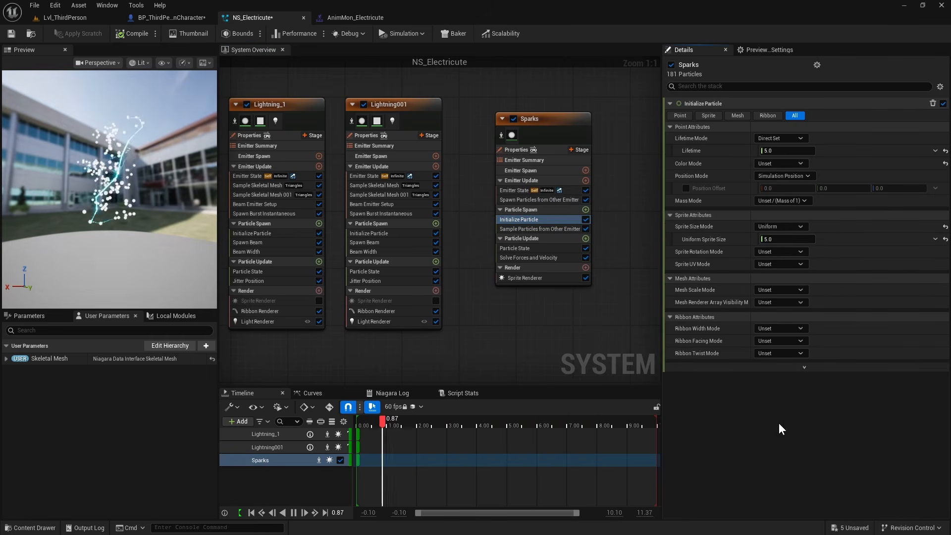
Set the Spawn Rate of the Spawn Particles from Other Emitter module in Sparks to 5
{"action": "left_click", "coordinate": [522, 198]}
{"action": "left_click", "coordinate": [778, 142]}
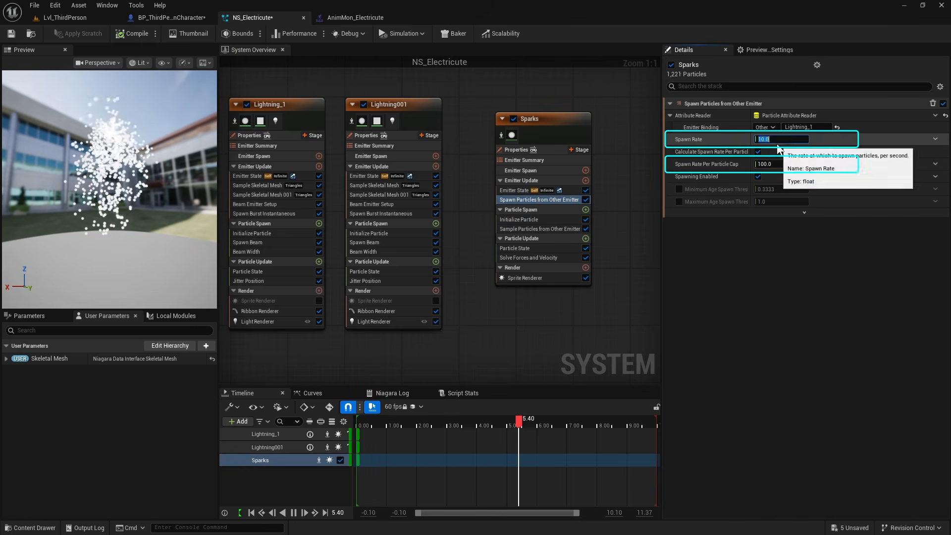
{"action": "type", "text": "5"}
{"action": "key", "text": "Return"}
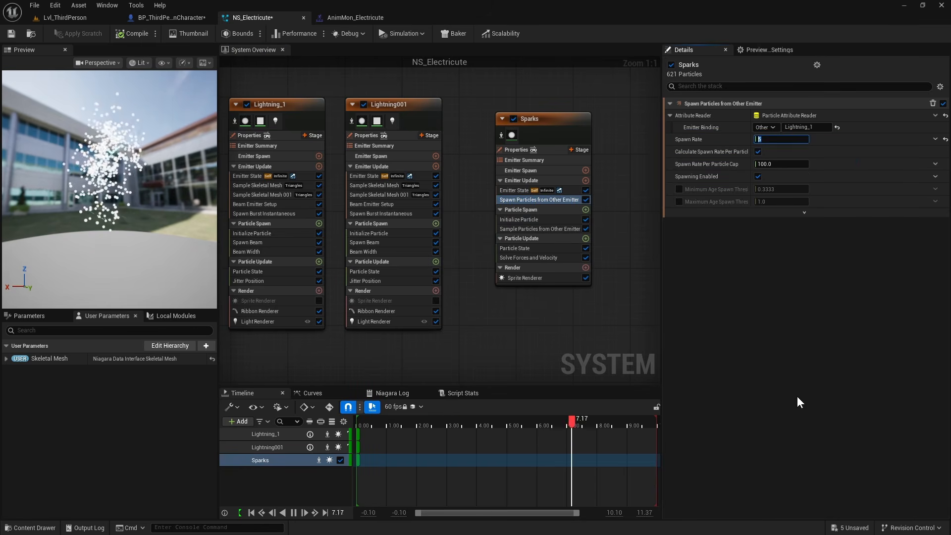
Add an Add Velocity module to Particle Spawn in Sparks and set its Velocity Mode to From Point
{"action": "left_click", "coordinate": [585, 209]}
{"action": "left_click", "coordinate": [411, 273]}
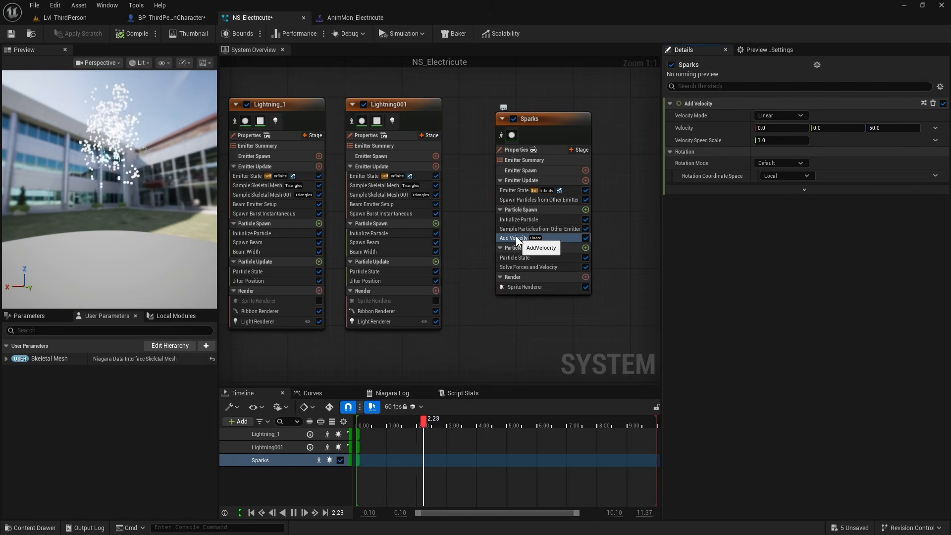
{"action": "left_click", "coordinate": [789, 115]}
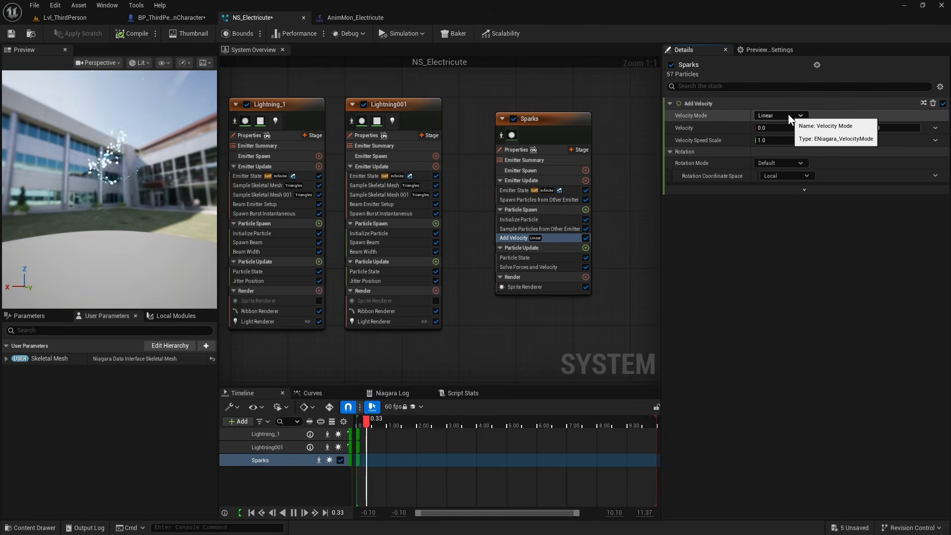
{"action": "left_click", "coordinate": [781, 139]}
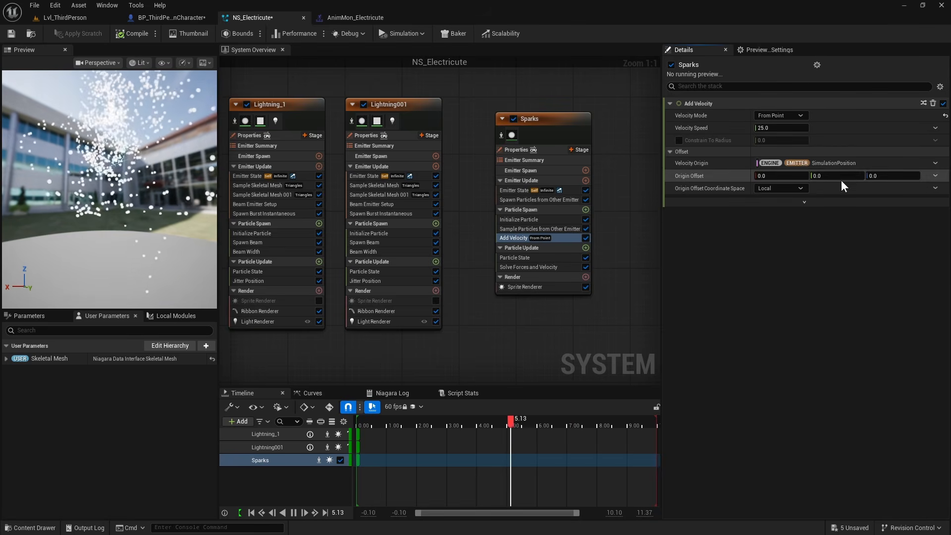
Set the Add Velocity module's Origin Offset Z to 100 and its Velocity Speed to 100
{"action": "left_click", "coordinate": [889, 176]}
{"action": "type", "text": "100"}
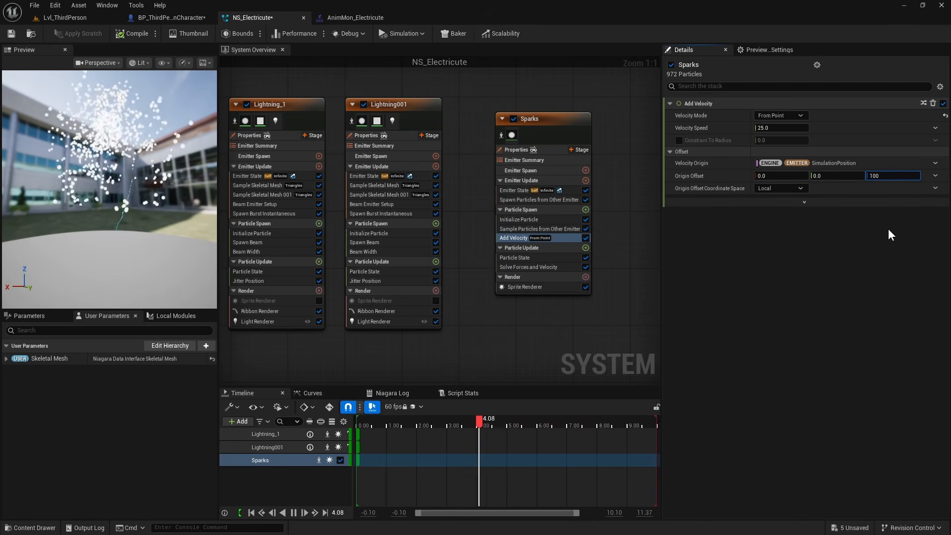
{"action": "key", "text": "Return"}
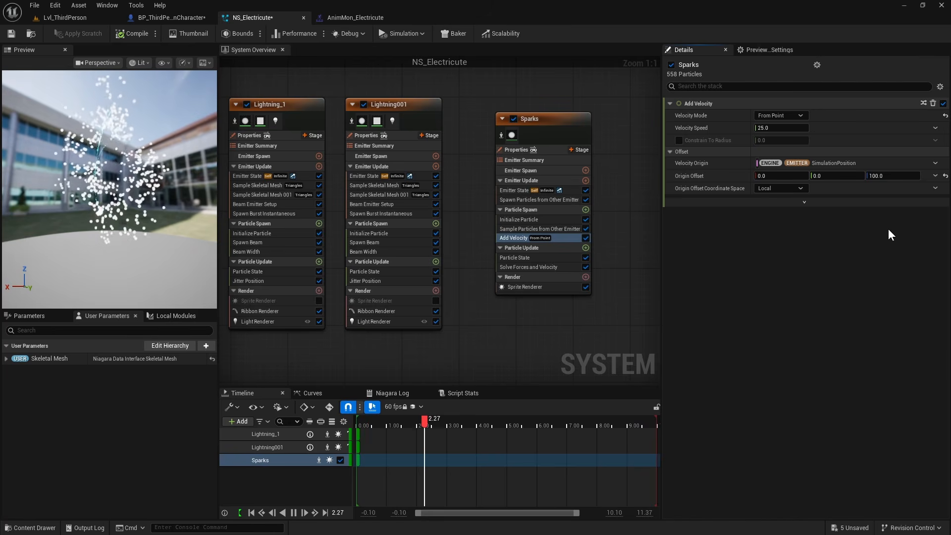
{"action": "left_click", "coordinate": [775, 127]}
{"action": "type", "text": "100"}
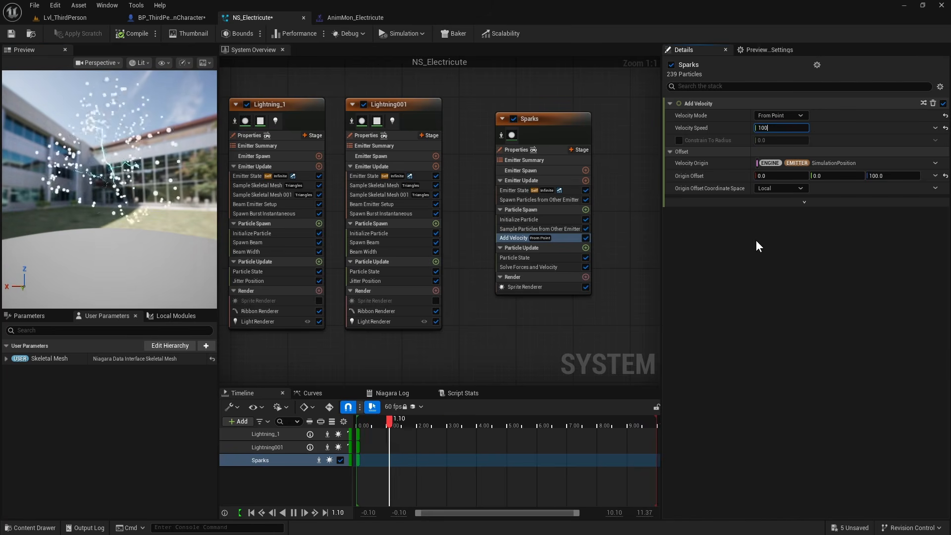
Set the Sparks particles' Lifetime Mode to Random, with a minimum of 0.8 and a maximum of 1.5
{"action": "left_click", "coordinate": [536, 220]}
{"action": "left_click", "coordinate": [788, 140]}
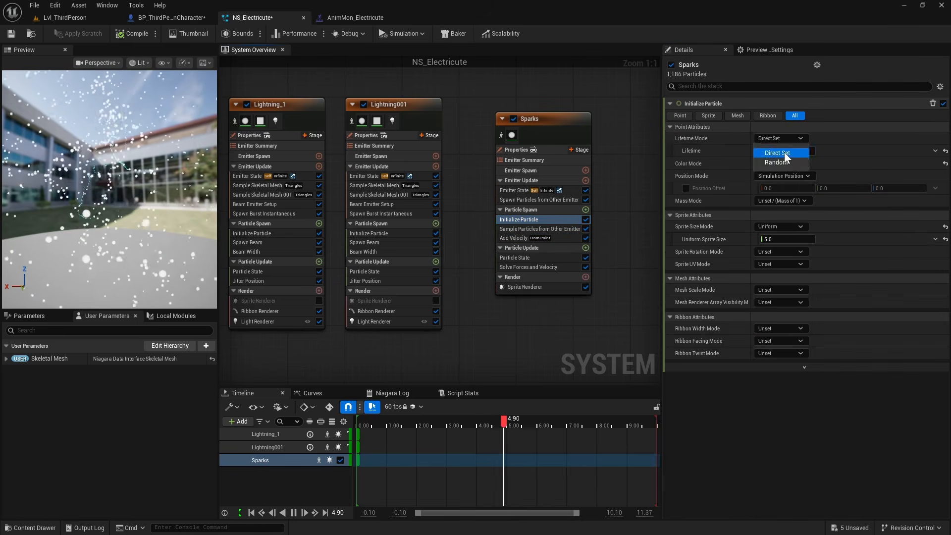
{"action": "left_click", "coordinate": [784, 161]}
{"action": "left_click", "coordinate": [779, 151]}
{"action": "type", "text": ".8"}
{"action": "left_click", "coordinate": [775, 163]}
{"action": "type", "text": "1.5"}
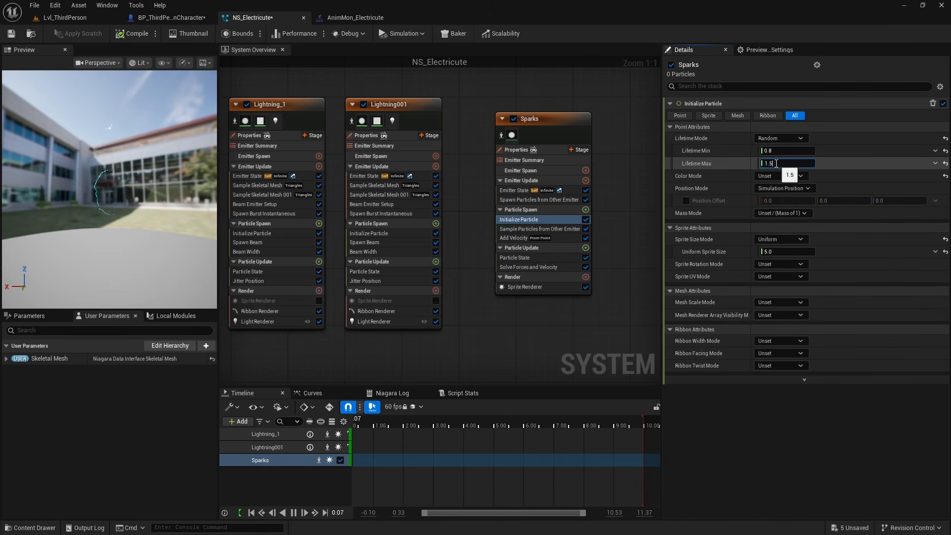
{"action": "left_click", "coordinate": [844, 165]}
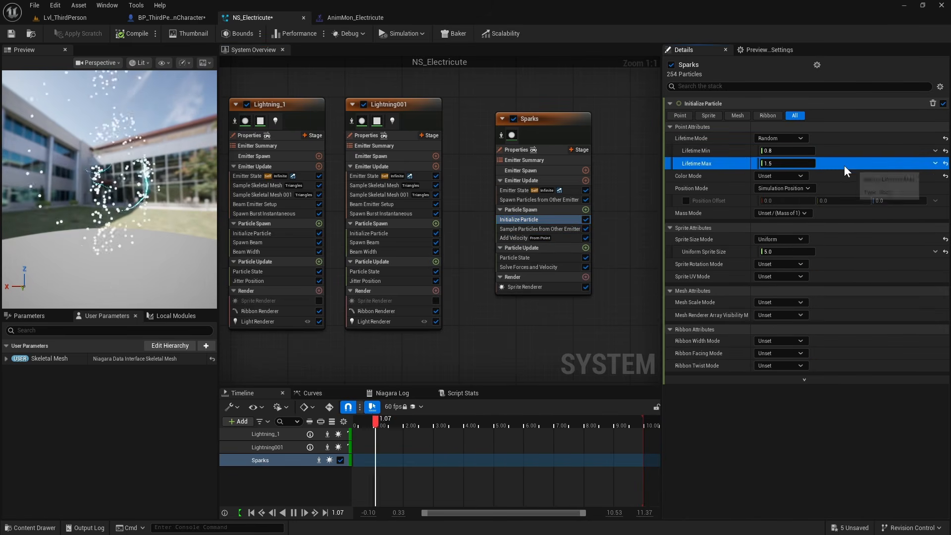
Add a Gravity Force module to Particle Update in Sparks
{"action": "left_click", "coordinate": [586, 247]}
{"action": "type", "text": "gravity"}
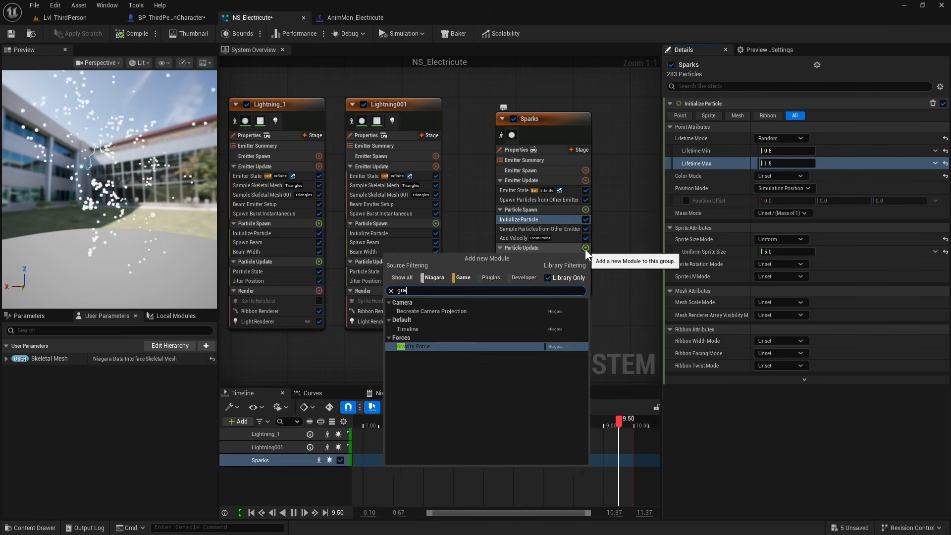
{"action": "left_click", "coordinate": [420, 343]}
Set the Sparks particles' Color Mode to Direct Set and choose a bright cyan color in Initialize Particle
{"action": "left_click", "coordinate": [518, 220]}
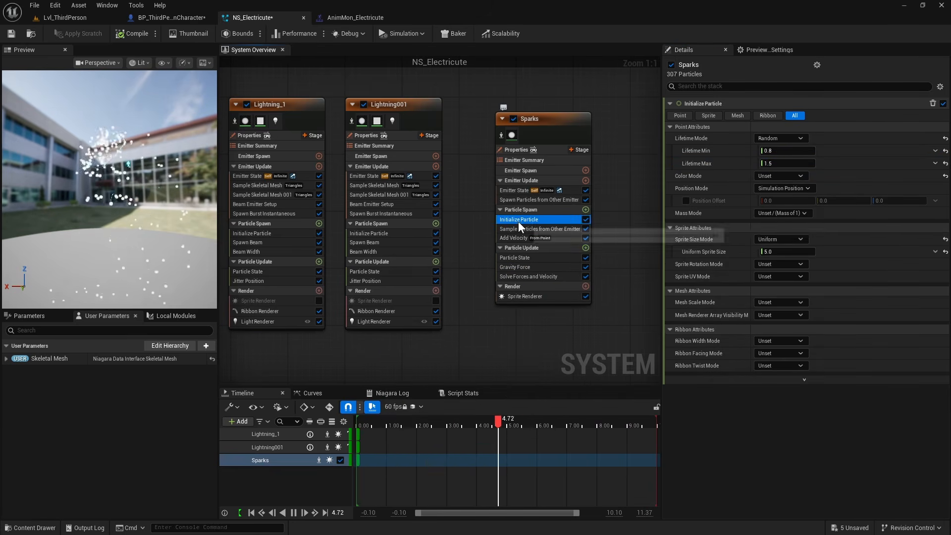
{"action": "left_click", "coordinate": [781, 176]}
{"action": "left_click", "coordinate": [787, 199]}
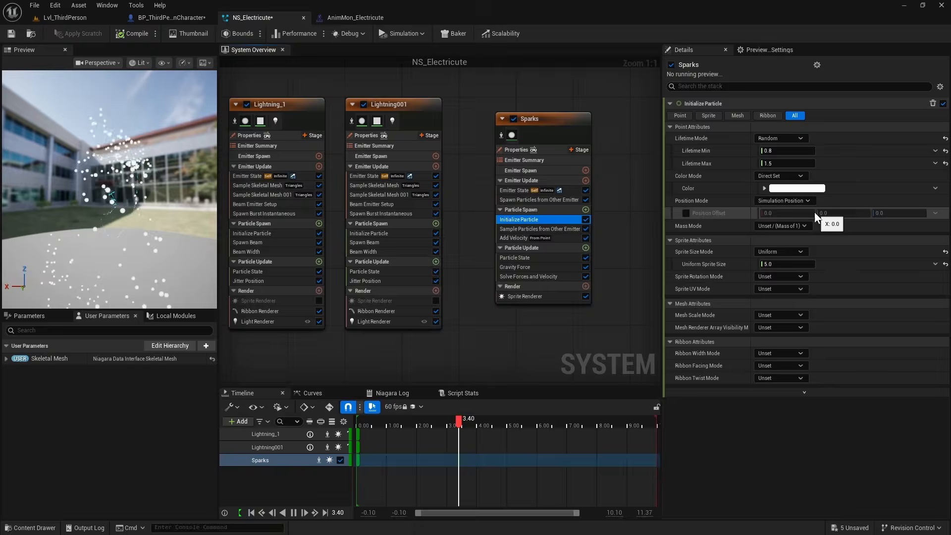
{"action": "left_click", "coordinate": [795, 188]}
{"action": "left_click", "coordinate": [619, 369]}
{"action": "left_click", "coordinate": [710, 391]}
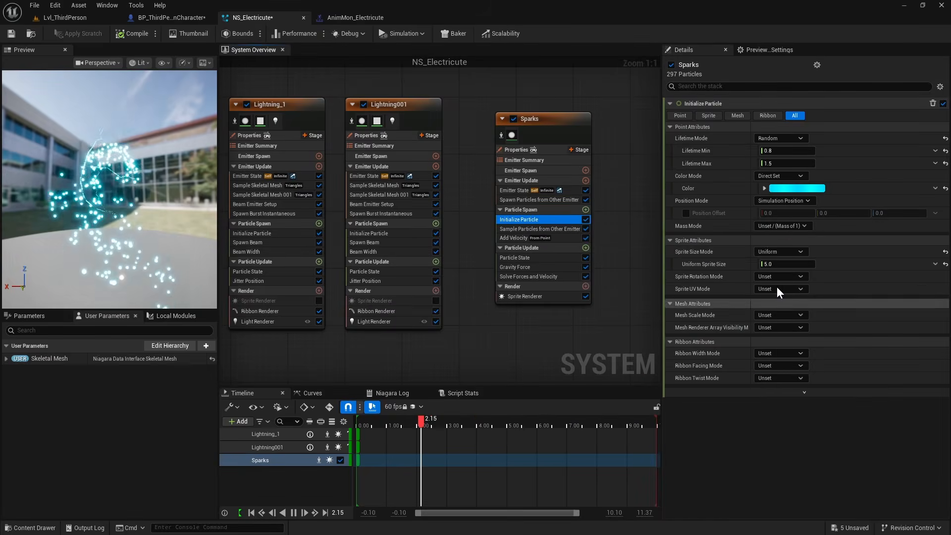
Set the Sparks Sprite Size Mode to Random Uniform, with a minimum of 0.2 and a maximum of 0.5
{"action": "left_click", "coordinate": [781, 252]}
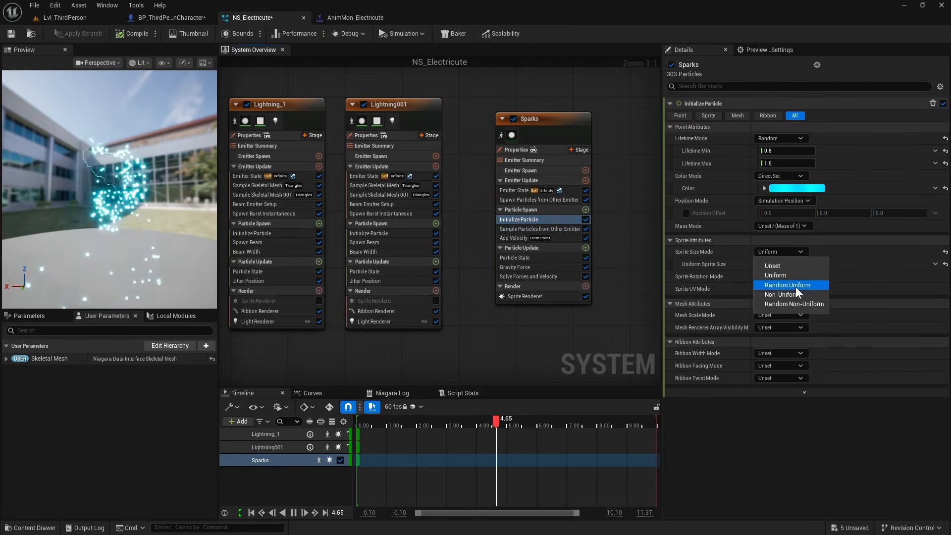
{"action": "left_click", "coordinate": [796, 286]}
{"action": "left_click", "coordinate": [777, 276]}
{"action": "type", "text": "0.5"}
{"action": "left_click", "coordinate": [772, 265]}
{"action": "type", "text": "0.2"}
{"action": "left_click", "coordinate": [847, 265]}
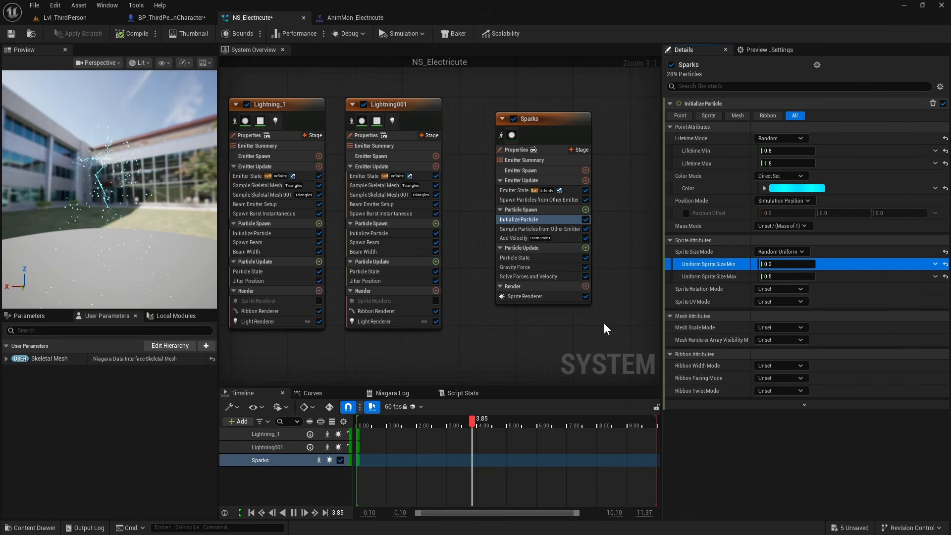
Add a Collision module to Particle Update in the Sparks emitter
{"action": "left_click", "coordinate": [586, 248]}
{"action": "type", "text": "coll"}
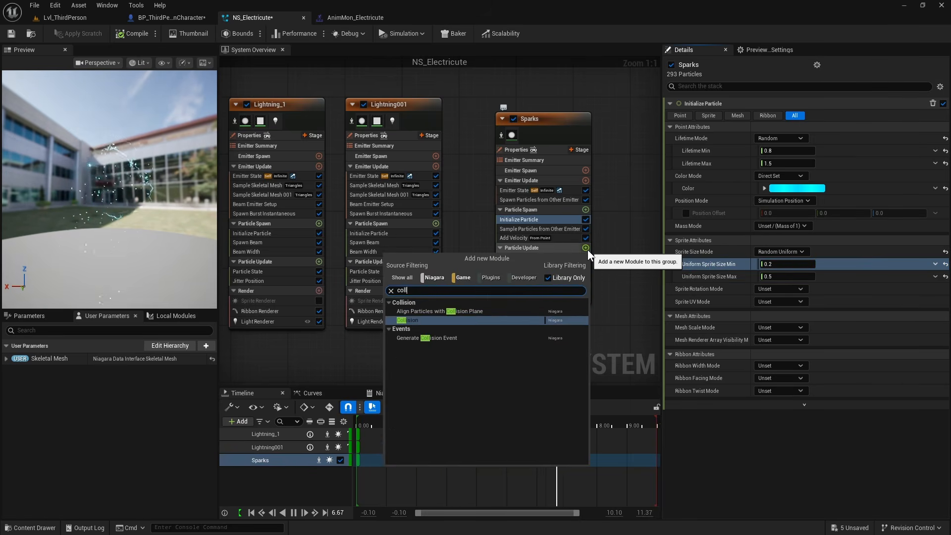
{"action": "left_click", "coordinate": [429, 320]}
Set the Collision module's Restitution to 0.2 and its Friction to 0.1
{"action": "left_click", "coordinate": [765, 226]}
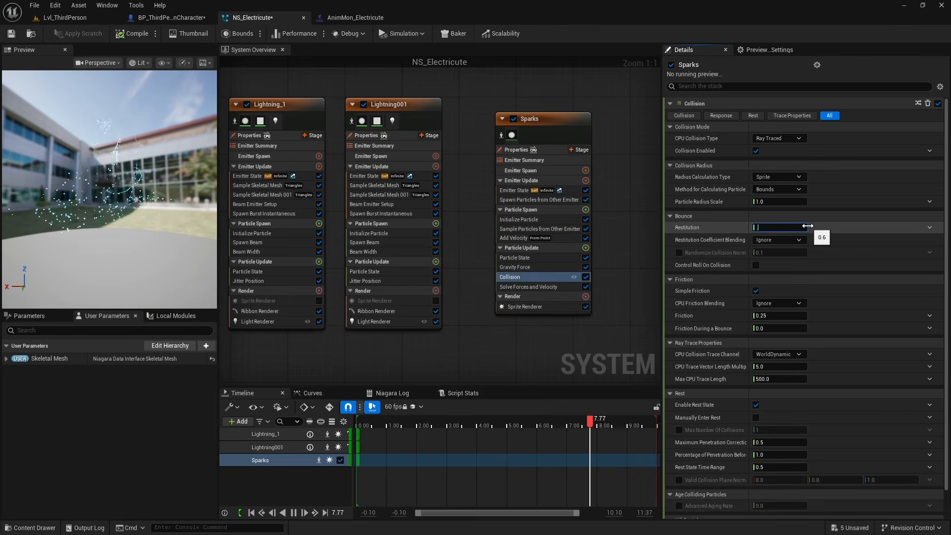
{"action": "type", "text": "0.2"}
{"action": "key", "text": "Return"}
{"action": "left_click", "coordinate": [835, 228]}
{"action": "left_click", "coordinate": [775, 320]}
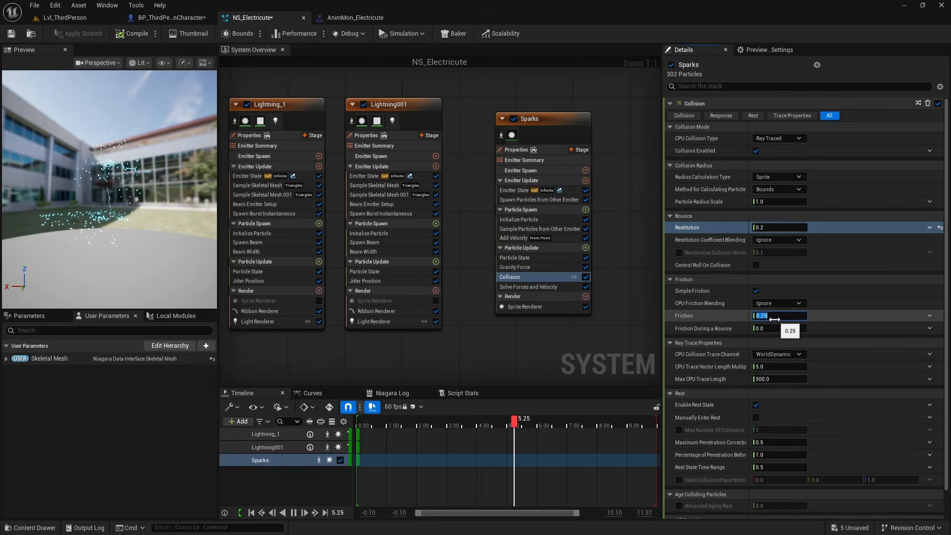
{"action": "type", "text": "0.1"}
{"action": "key", "text": "Return"}
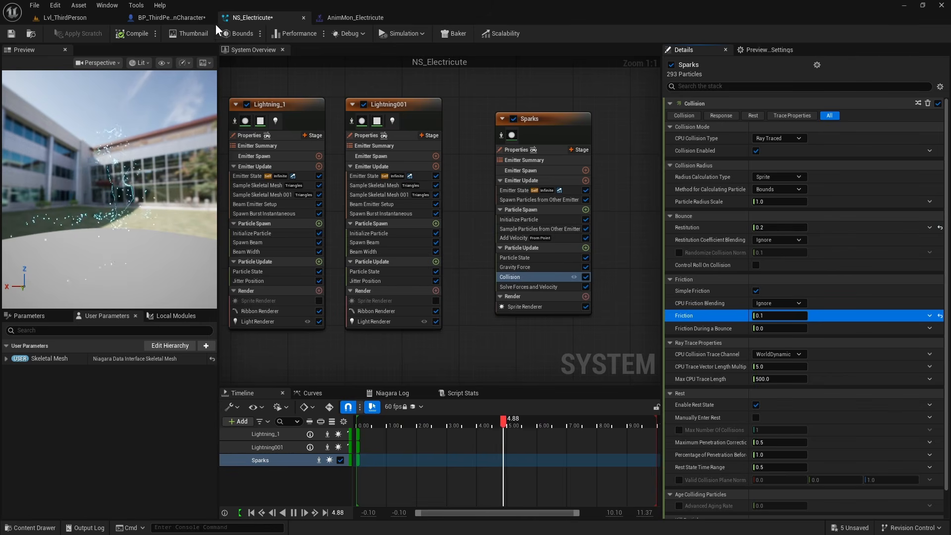
Add a Scale Color module to Particle Update in Sparks and drive its Scale Alpha with Float from Curve
{"action": "left_click", "coordinate": [585, 249]}
{"action": "type", "text": "sca"}
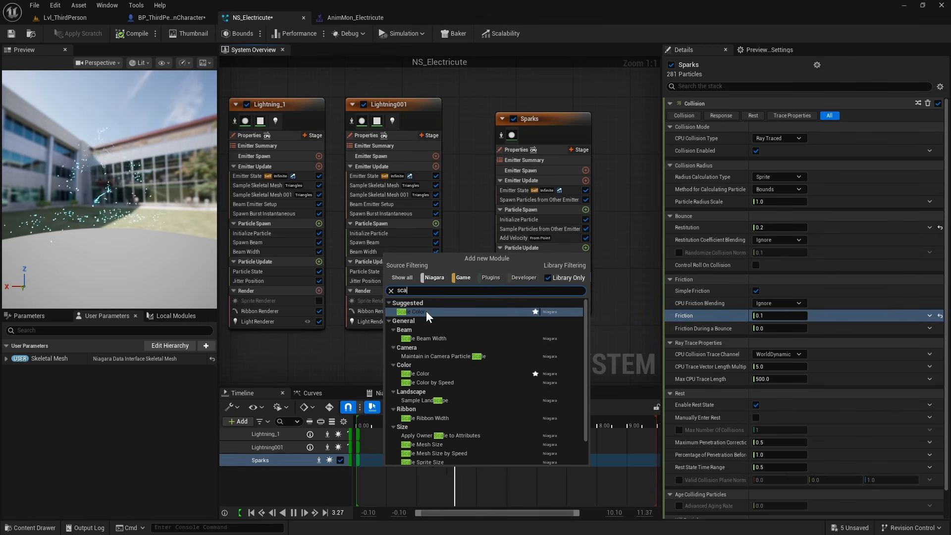
{"action": "left_click", "coordinate": [426, 312]}
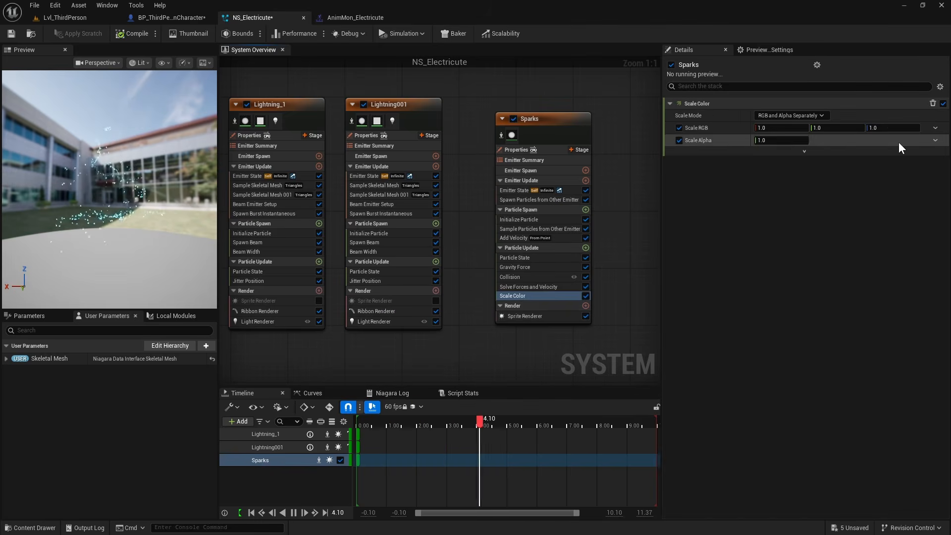
{"action": "left_click", "coordinate": [935, 140]}
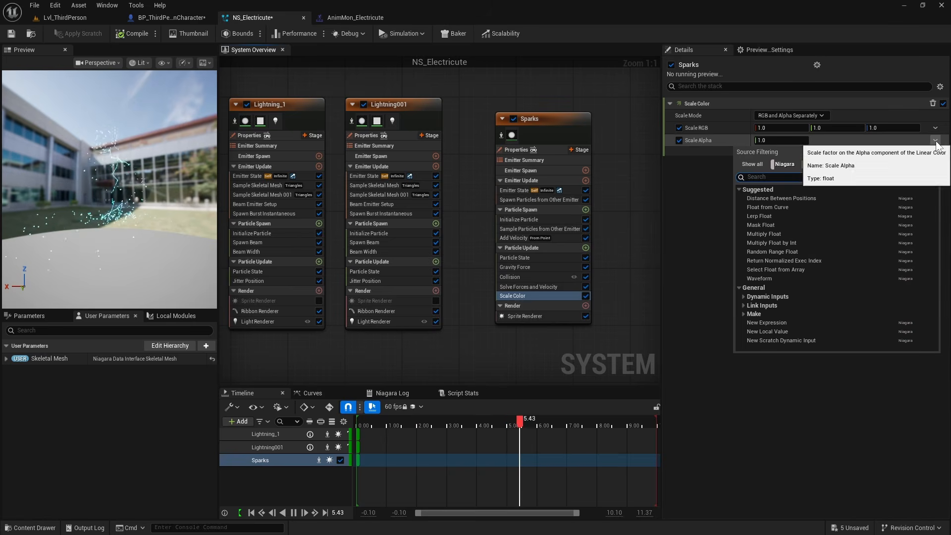
{"action": "left_click", "coordinate": [783, 207]}
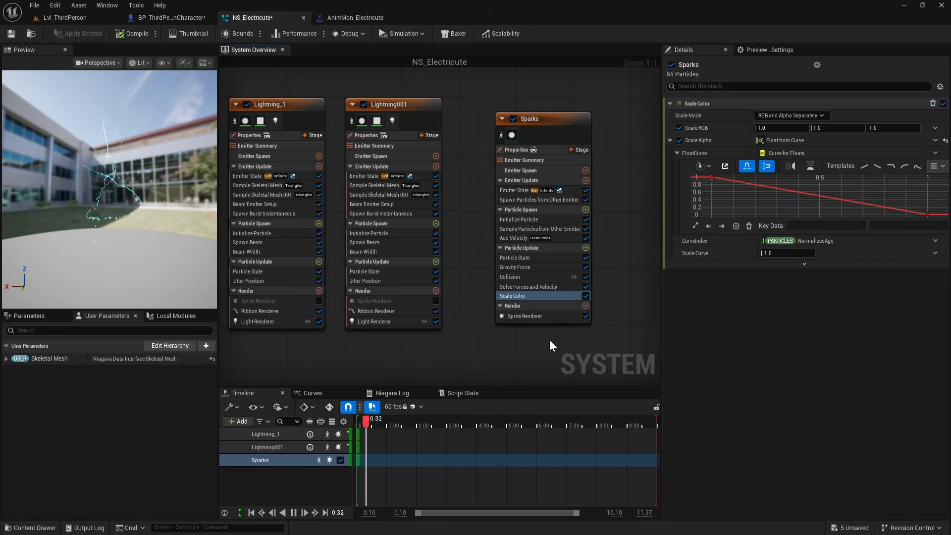
Add a Light Renderer to the Sparks emitter and enable Alpha Scales Brightness
{"action": "left_click", "coordinate": [586, 306]}
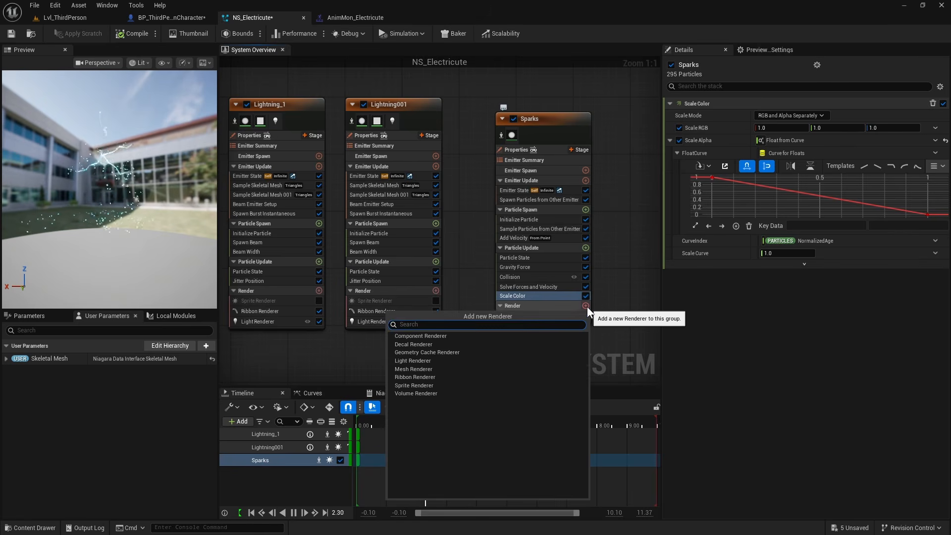
{"action": "left_click", "coordinate": [429, 362]}
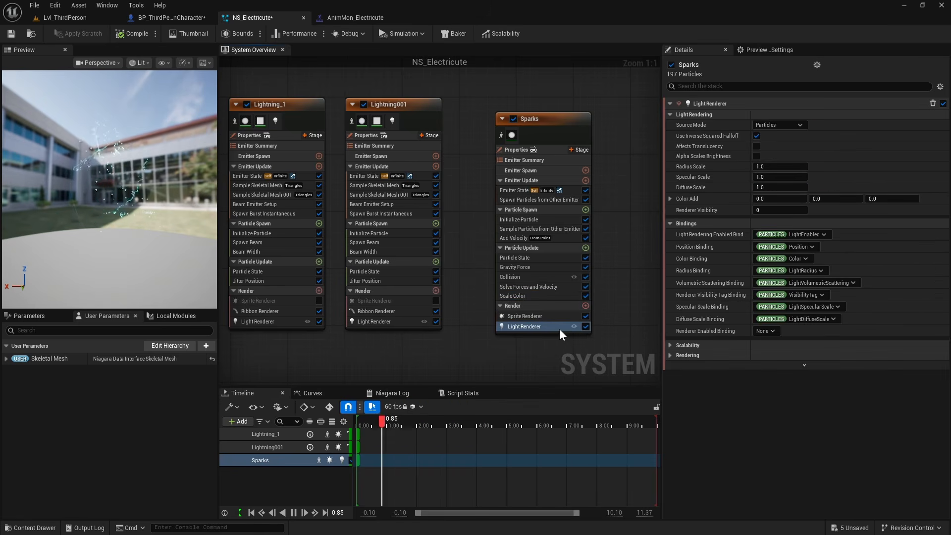
{"action": "left_click", "coordinate": [757, 156]}
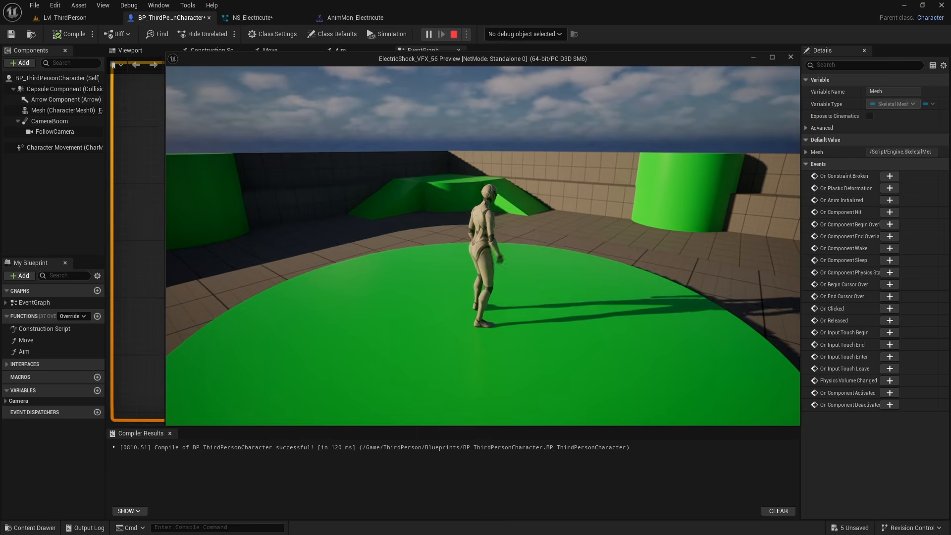
Trigger the electrocution on the character in the running game preview to check the sparks
{"action": "key", "text": "1"}
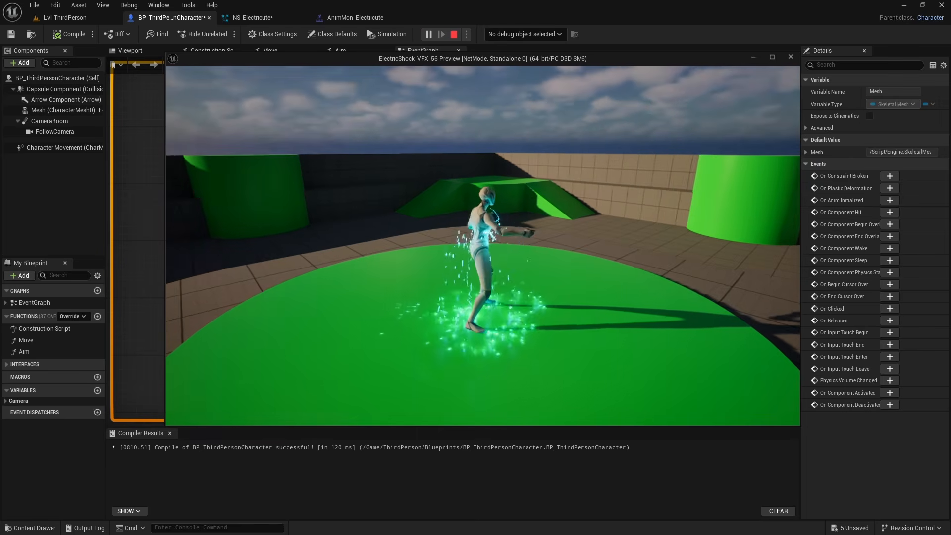
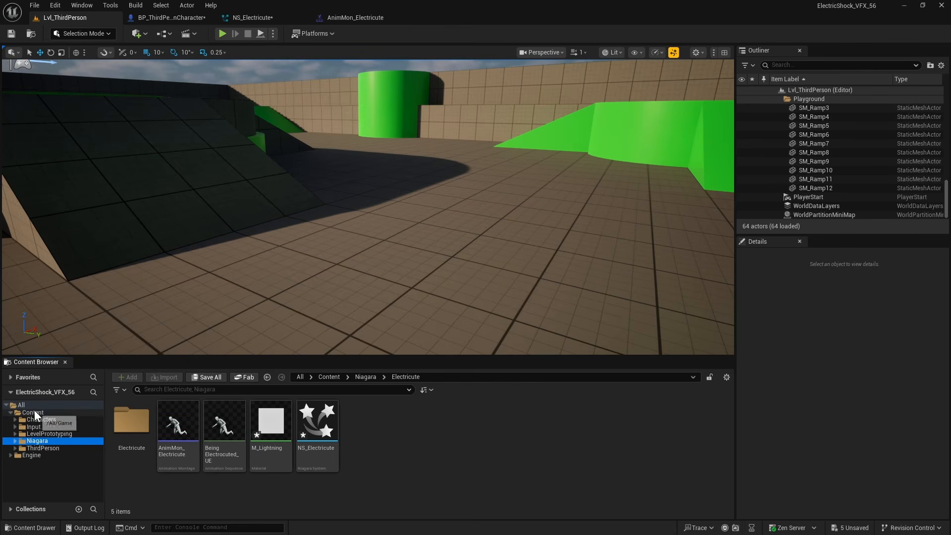
Add the Starter Content pack to the project from the Content folder and close the Add Content dialog
{"action": "left_click", "coordinate": [32, 413]}
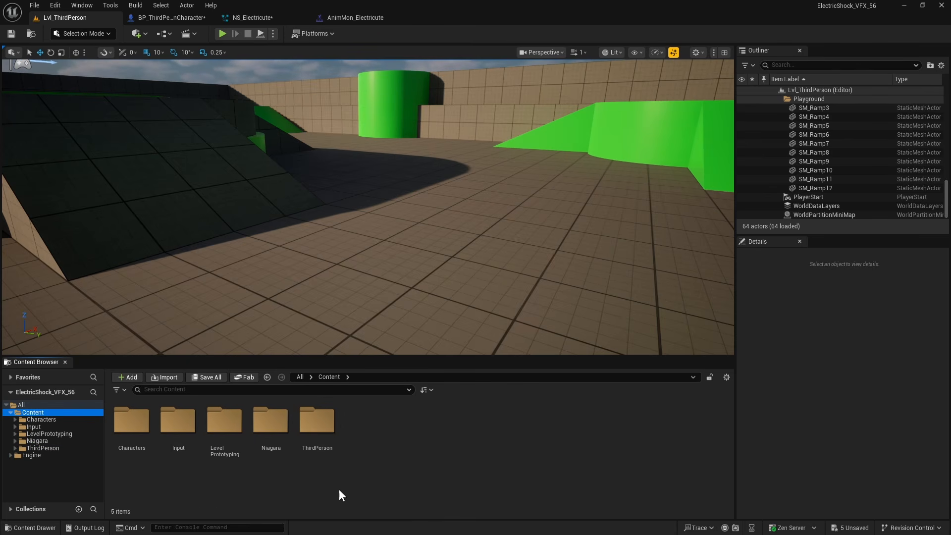
{"action": "left_click", "coordinate": [129, 377]}
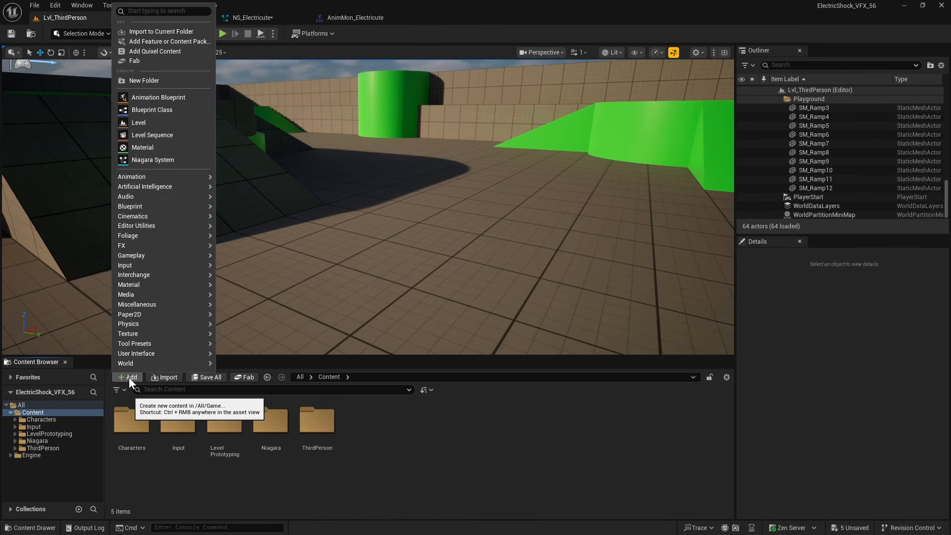
{"action": "left_click", "coordinate": [179, 41]}
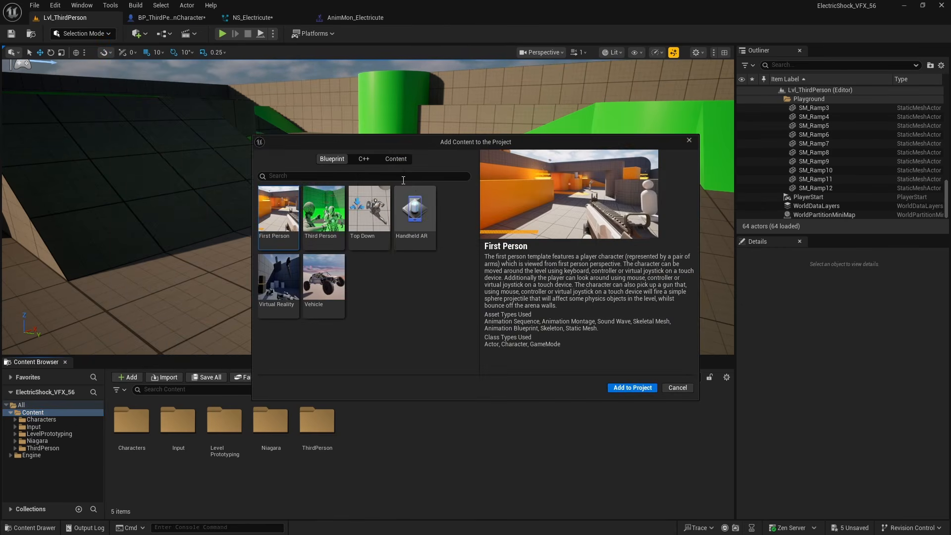
{"action": "left_click", "coordinate": [399, 160]}
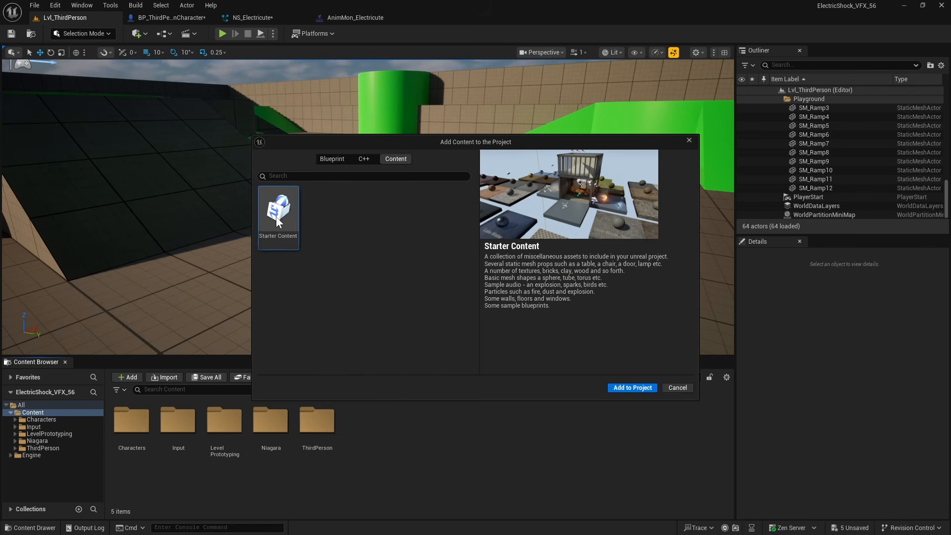
{"action": "left_click", "coordinate": [638, 388]}
{"action": "left_click", "coordinate": [689, 141]}
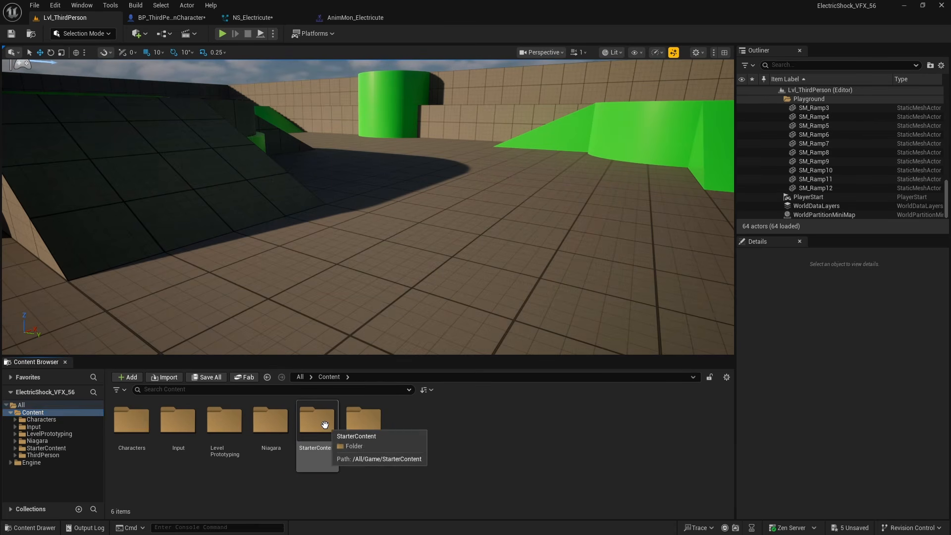
Open the M_smoke_subUV material from the StarterContent Particles Materials folder and inspect its preview
{"action": "double_click", "coordinate": [323, 426]}
{"action": "double_click", "coordinate": [413, 422]}
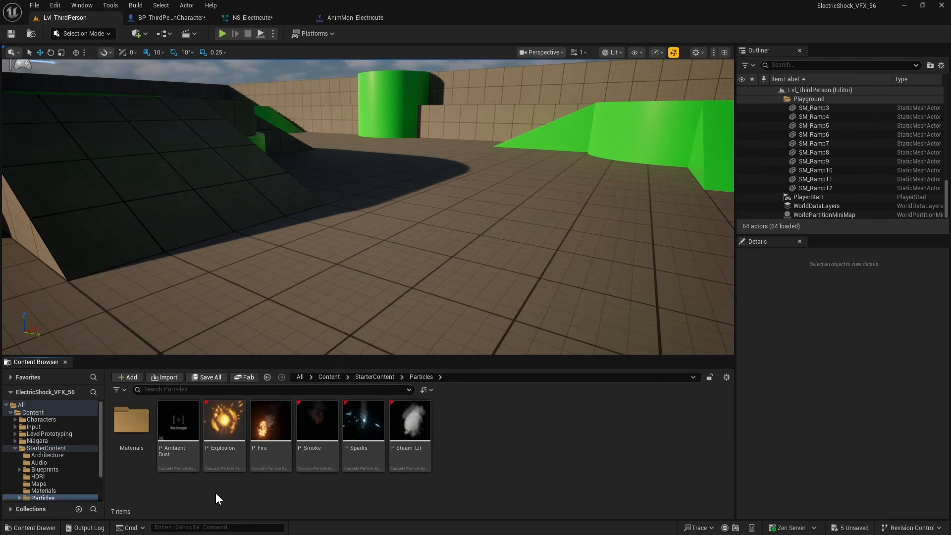
{"action": "double_click", "coordinate": [131, 420]}
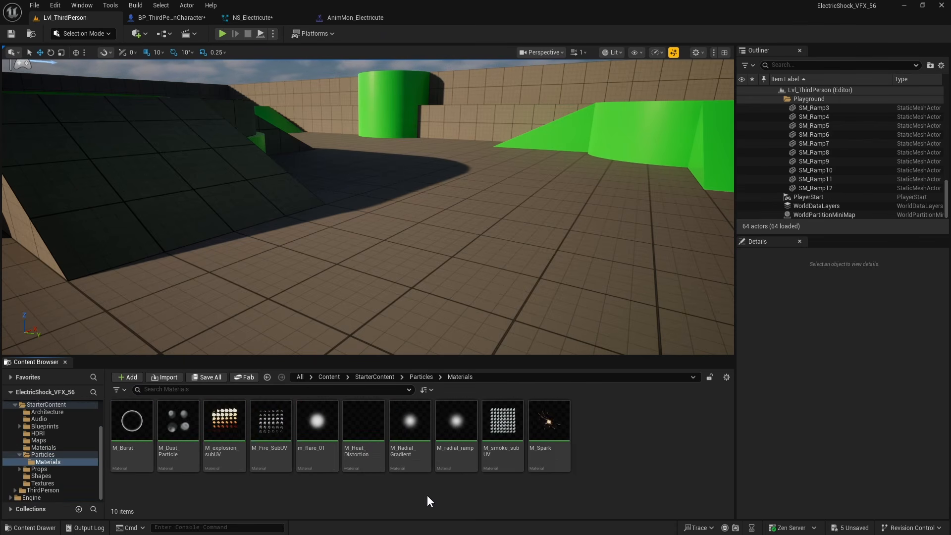
{"action": "double_click", "coordinate": [502, 421]}
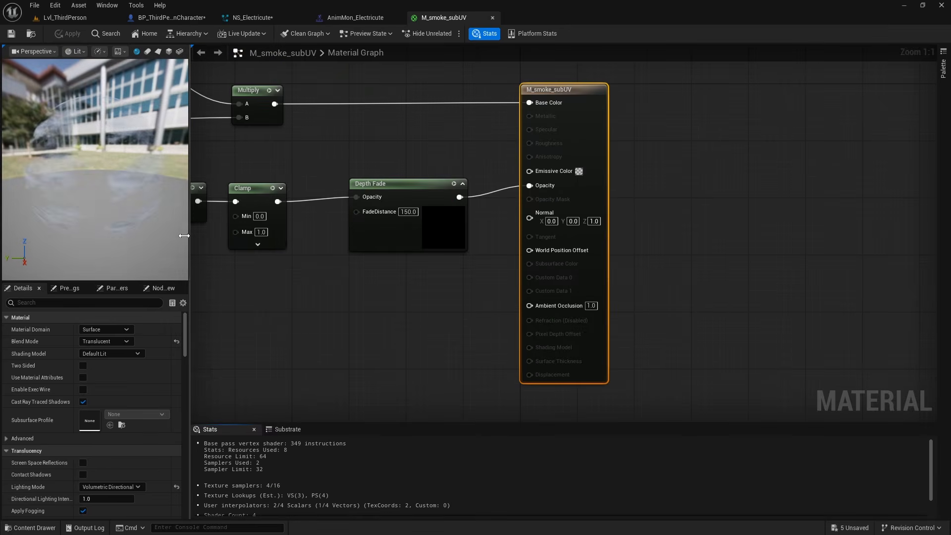
{"action": "mouse_move", "coordinate": [95, 221]}
{"action": "left_mouse_down"}
{"action": "mouse_move", "coordinate": [101, 206]}
{"action": "mouse_move", "coordinate": [149, 205]}
{"action": "mouse_move", "coordinate": [107, 195]}
{"action": "mouse_move", "coordinate": [94, 208]}
{"action": "left_mouse_up"}
Add a new emitter based on the Fountain template to the NS_Electricute system, beside the Sparks emitter
{"action": "right_click", "coordinate": [491, 138]}
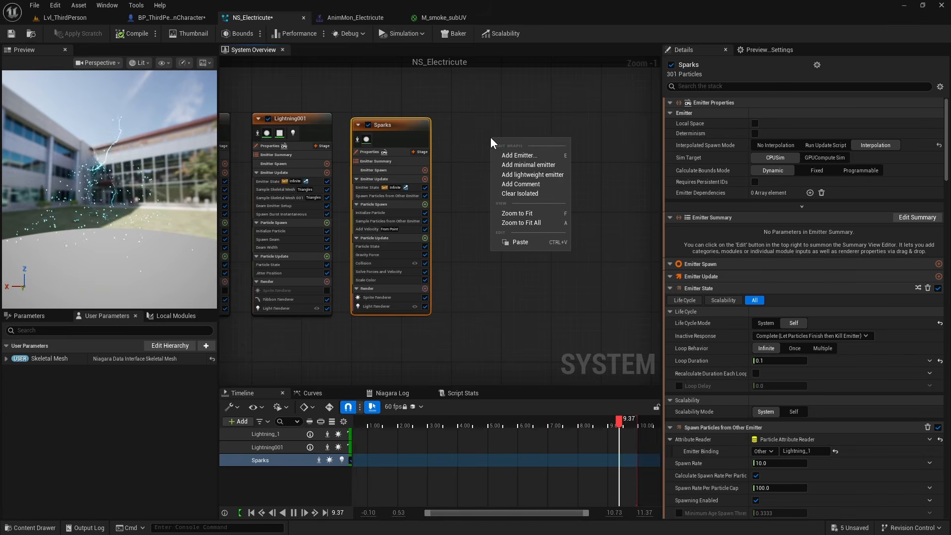
{"action": "left_click", "coordinate": [518, 155]}
{"action": "left_click", "coordinate": [475, 141]}
{"action": "left_click", "coordinate": [707, 447]}
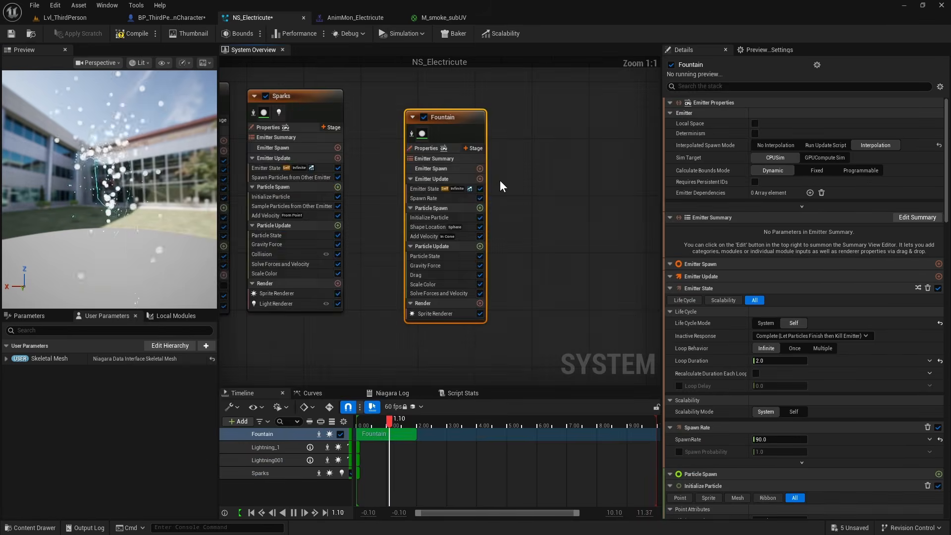
Set the Fountain emitter's Spawn Rate to 25
{"action": "left_click", "coordinate": [471, 207]}
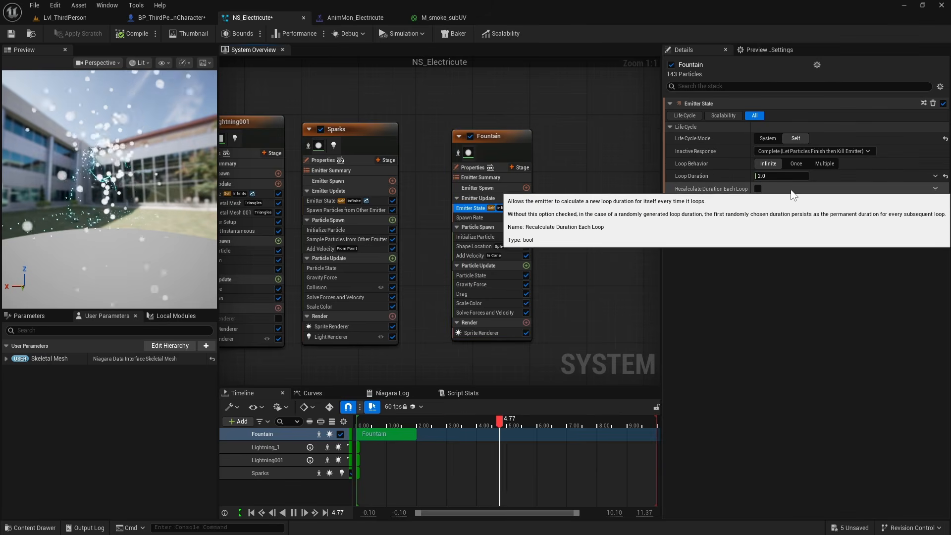
{"action": "left_click", "coordinate": [468, 218]}
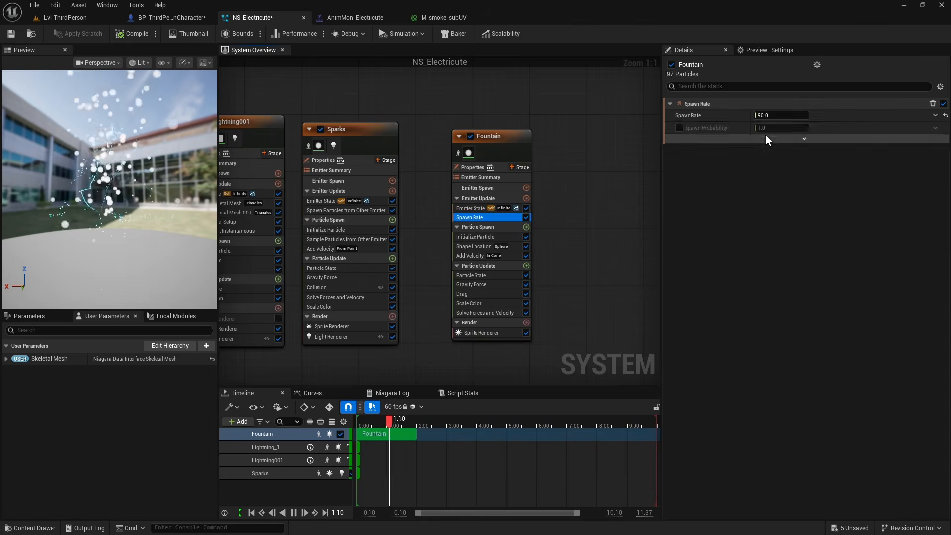
{"action": "left_click", "coordinate": [769, 113]}
{"action": "type", "text": "2"}
{"action": "type", "text": "5"}
{"action": "key", "text": "Return"}
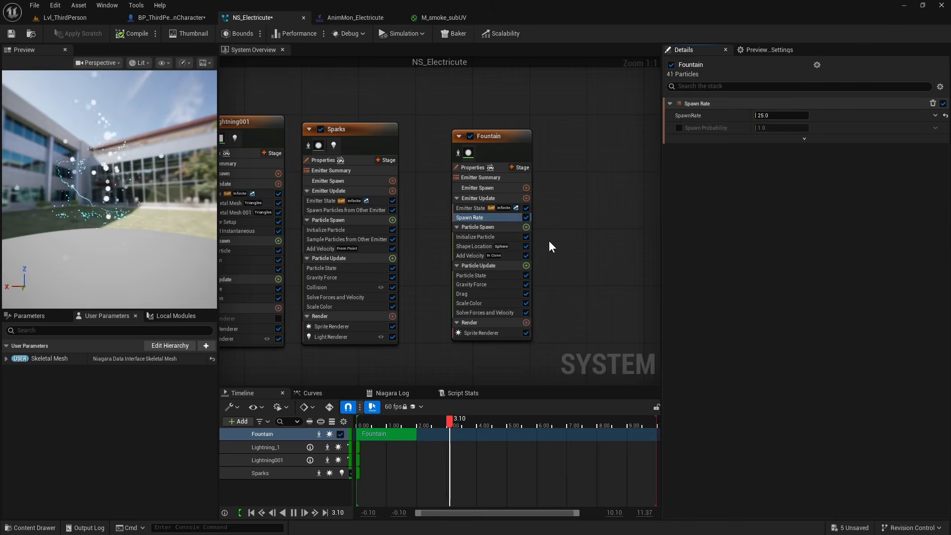
Set the Fountain emitter's Initialize Particle color to a cyan blue with alpha 0.5 and brightness value about 0.74
{"action": "left_click", "coordinate": [493, 237]}
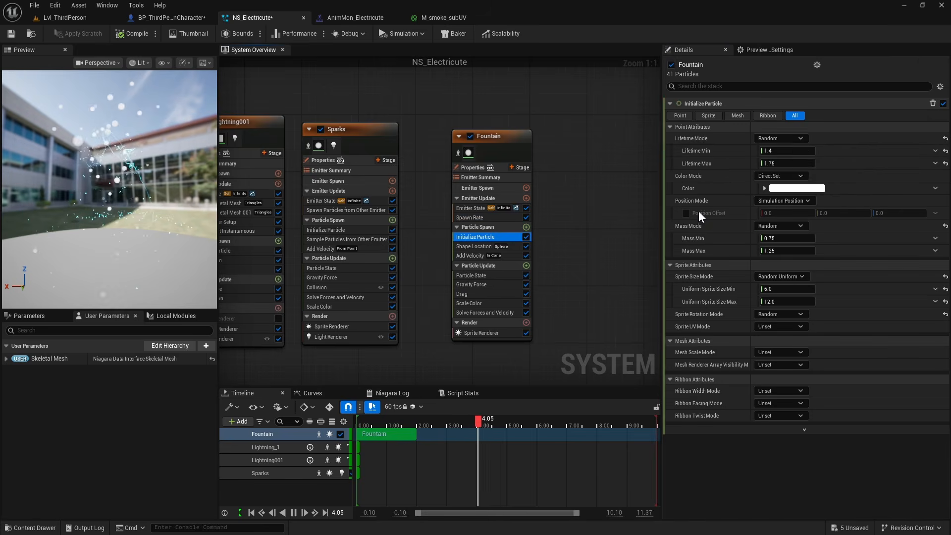
{"action": "left_click", "coordinate": [797, 188]}
{"action": "left_click", "coordinate": [611, 369]}
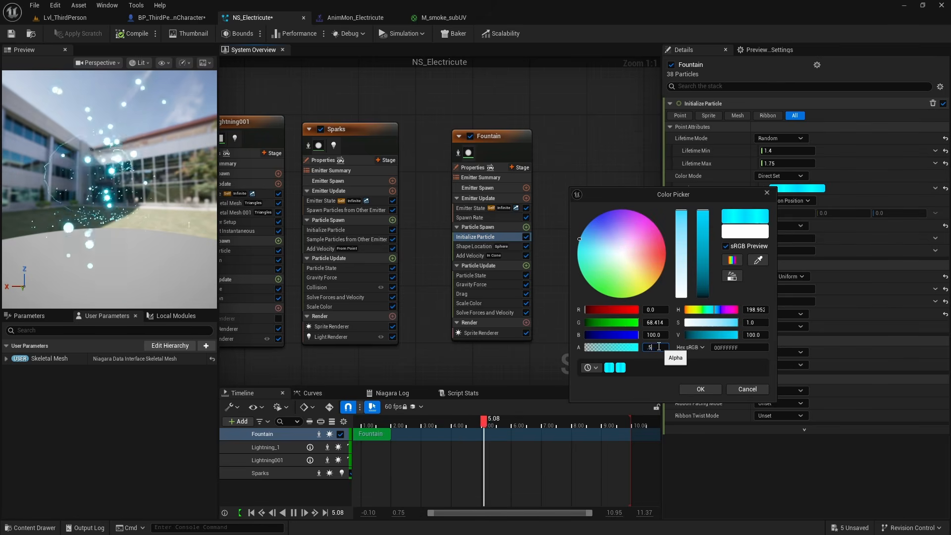
{"action": "left_click_drag", "start_coordinate": [752, 336], "coordinate": [745, 337]}
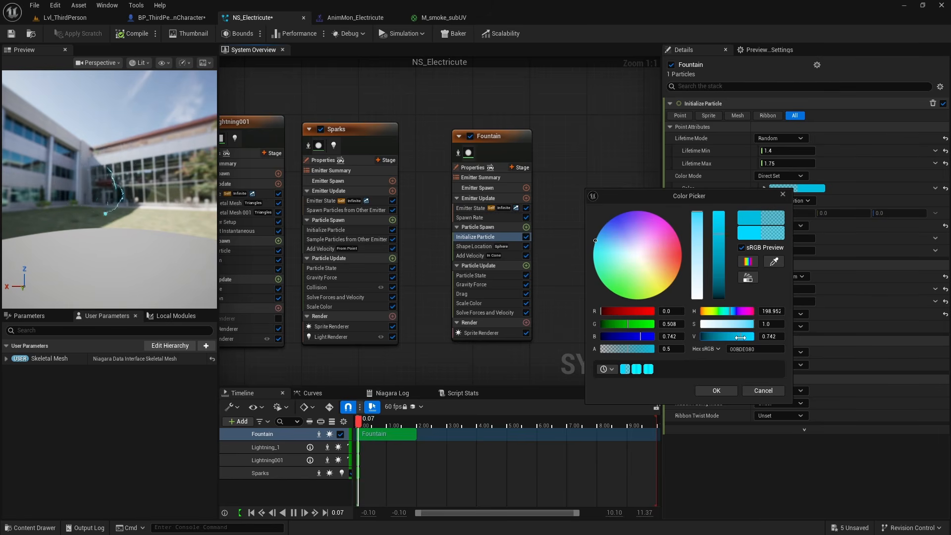
{"action": "left_click", "coordinate": [735, 390]}
Set the Fountain particles' Uniform Sprite Size Min to 20 and Max to 40, keeping Sprite Rotation Mode on Random
{"action": "left_click", "coordinate": [789, 289]}
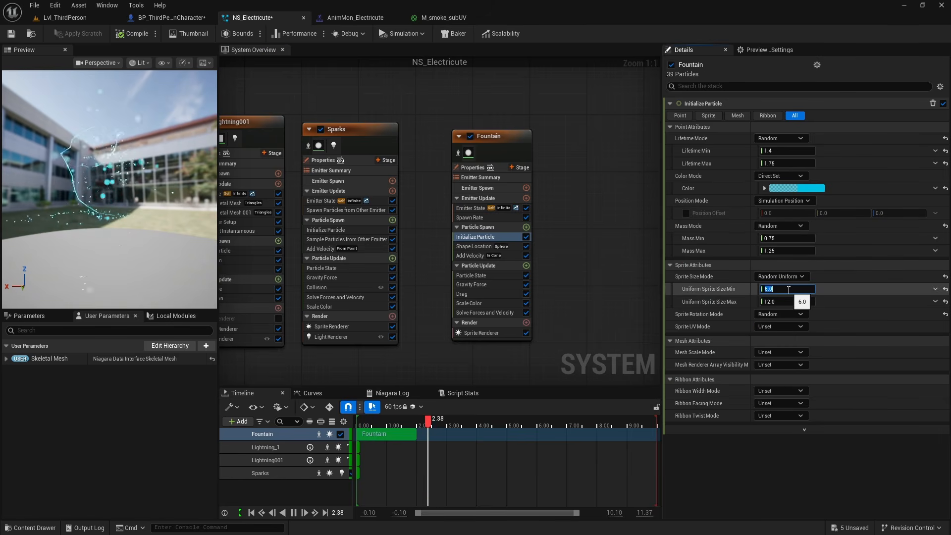
{"action": "type", "text": "20"}
{"action": "left_click", "coordinate": [783, 302]}
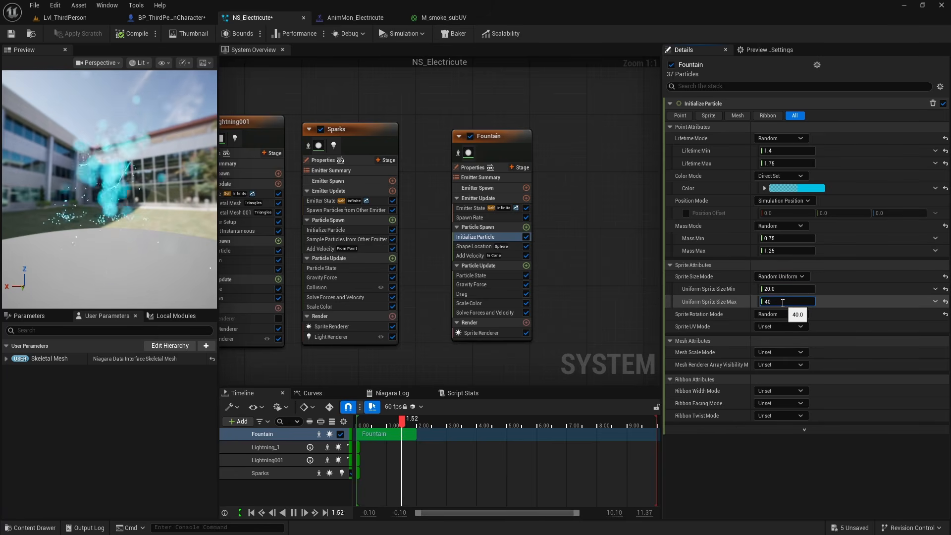
{"action": "key", "text": "Return"}
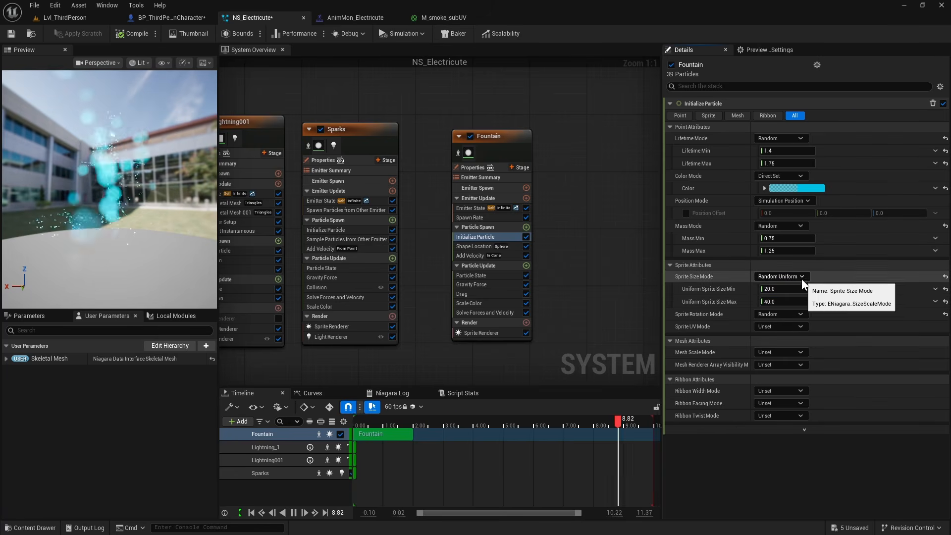
{"action": "left_click", "coordinate": [785, 314]}
{"action": "left_click", "coordinate": [785, 315]}
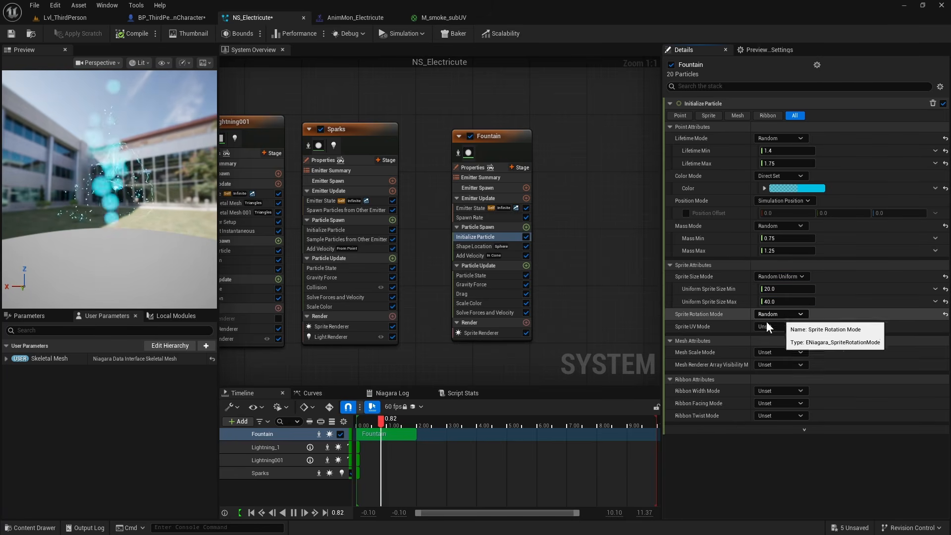
Replace the Fountain emitter's Shape Location module with a Skeletal Mesh Location module placed above Add Velocity in Particle Spawn
{"action": "left_click", "coordinate": [474, 246]}
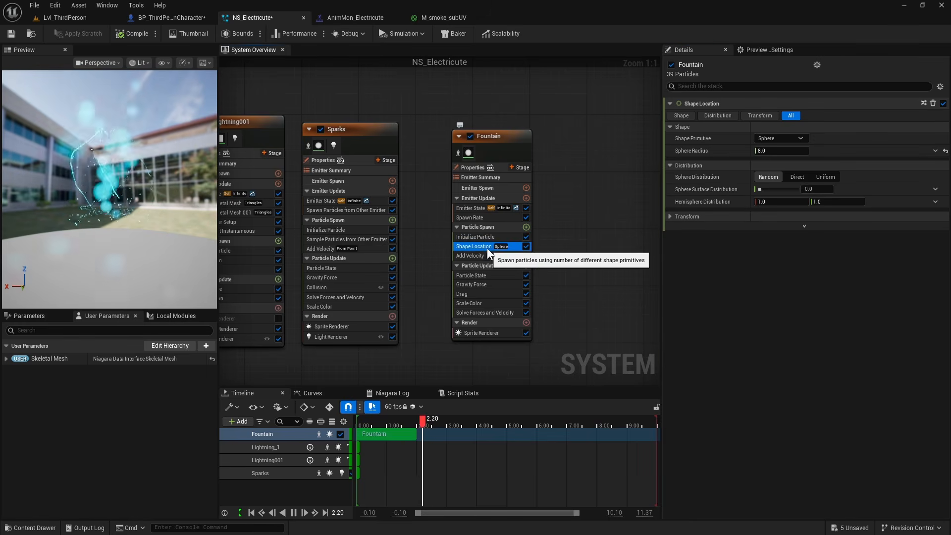
{"action": "key", "text": "Delete"}
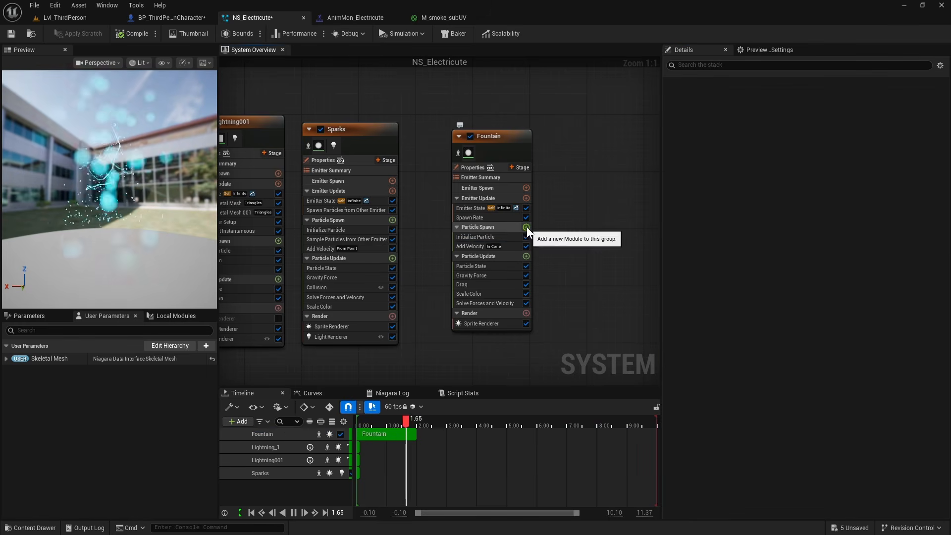
{"action": "left_click", "coordinate": [527, 227]}
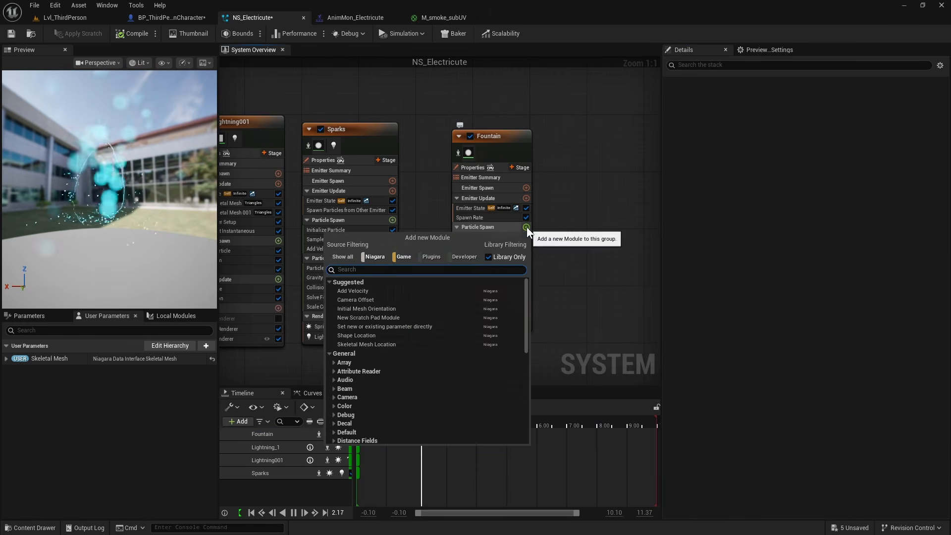
{"action": "left_click", "coordinate": [365, 345]}
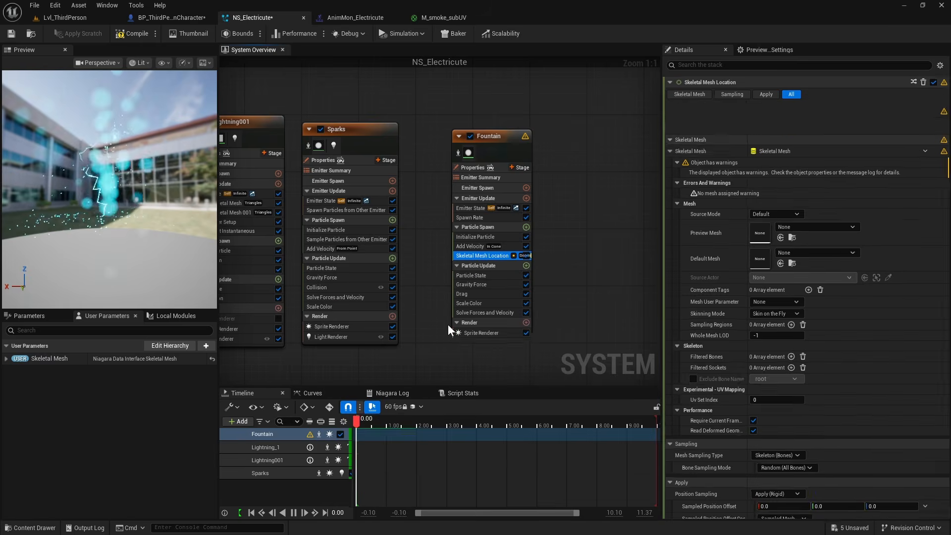
{"action": "left_click_drag", "start_coordinate": [476, 255], "coordinate": [477, 241]}
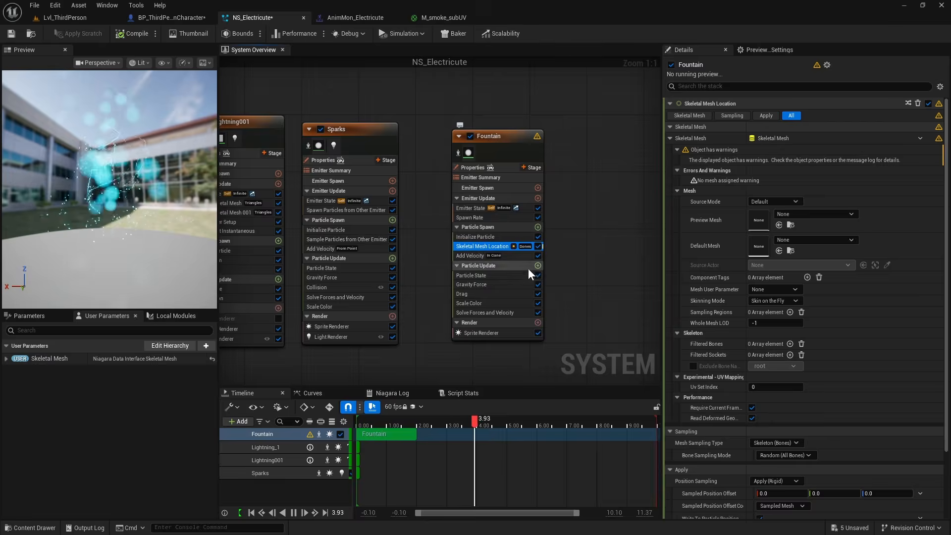
Link the Skeletal Mesh Location module to the user Skeletal Mesh parameter and set Mesh Sampling Type to Surface (Triangles)
{"action": "left_click_drag", "start_coordinate": [46, 358], "coordinate": [136, 350]}
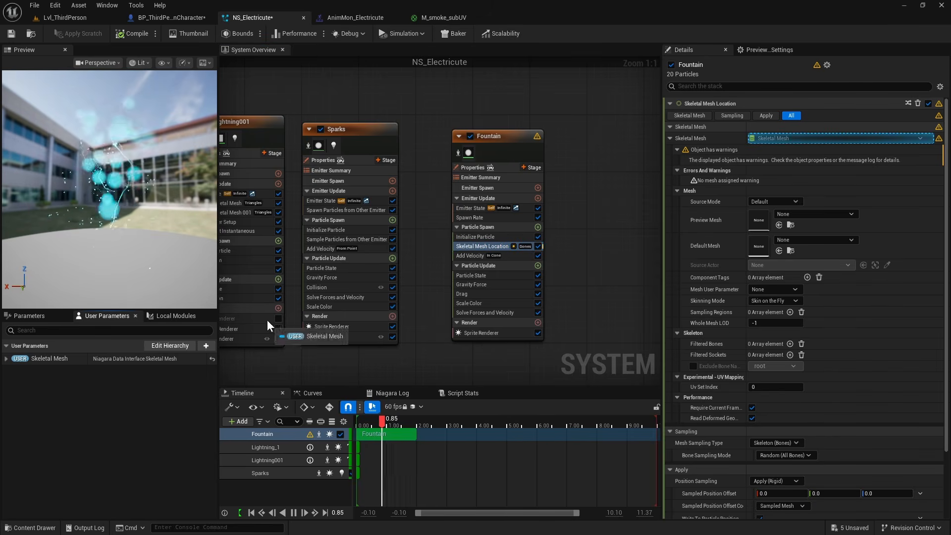
{"action": "left_click_drag", "start_coordinate": [795, 137], "coordinate": [795, 137]}
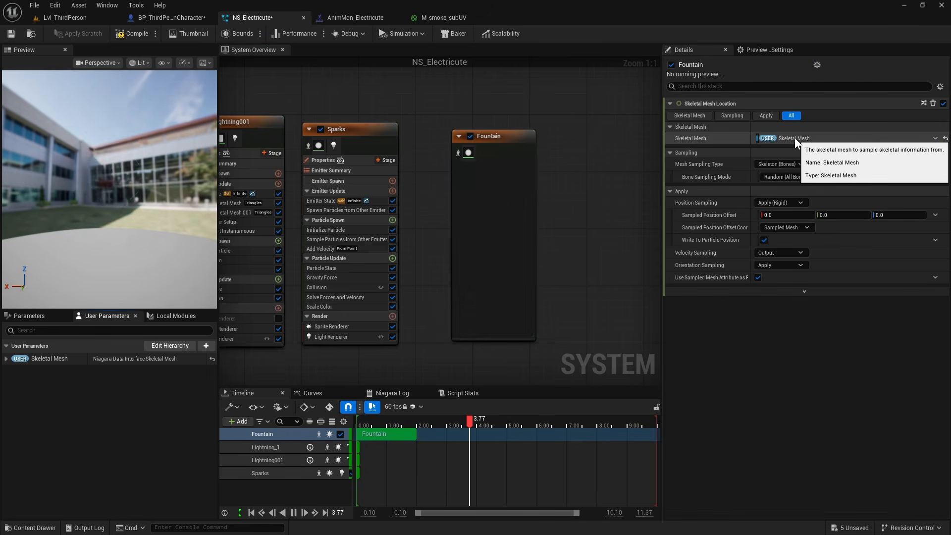
{"action": "left_click", "coordinate": [800, 164]}
{"action": "left_click", "coordinate": [812, 208]}
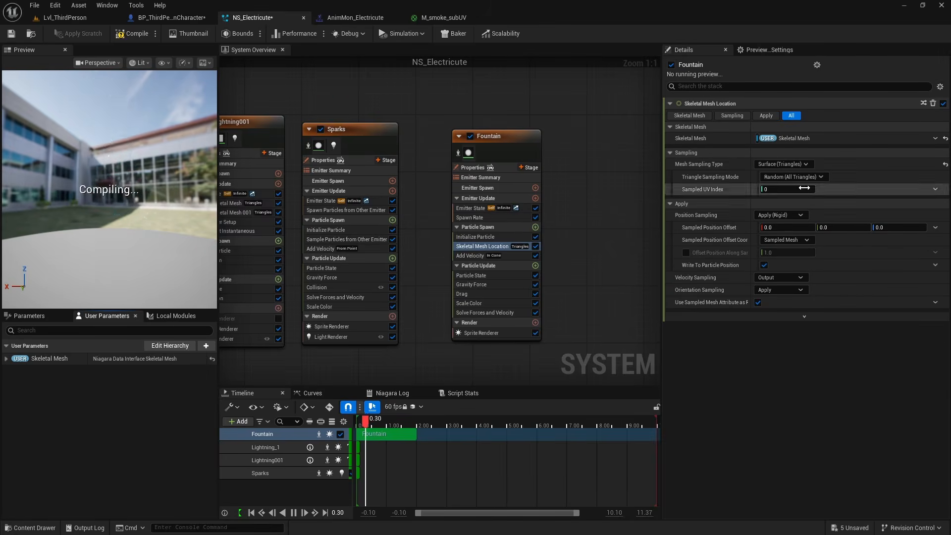
Set the Fountain emitter's Add Velocity mode to Linear and disable its Gravity Force and Drag modules
{"action": "left_click", "coordinate": [465, 254]}
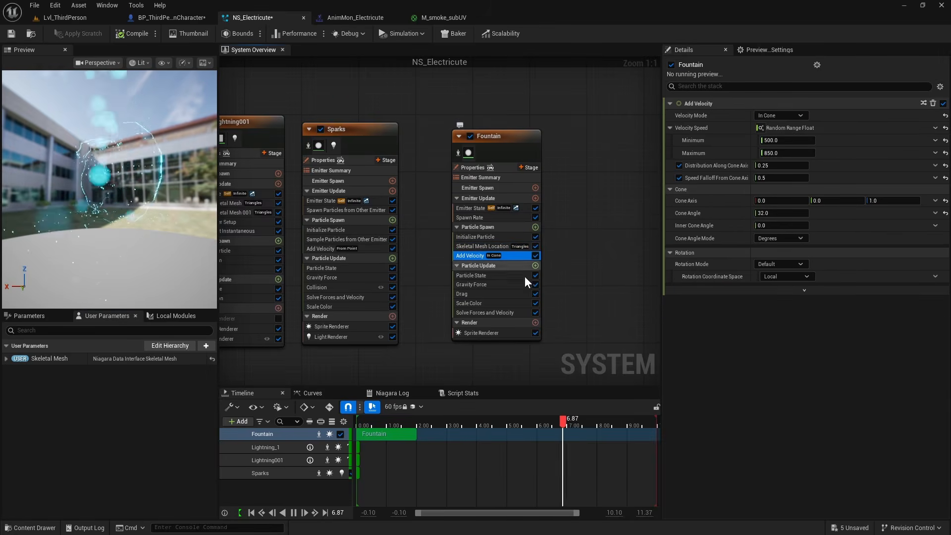
{"action": "left_click", "coordinate": [781, 116]}
{"action": "left_click", "coordinate": [792, 131]}
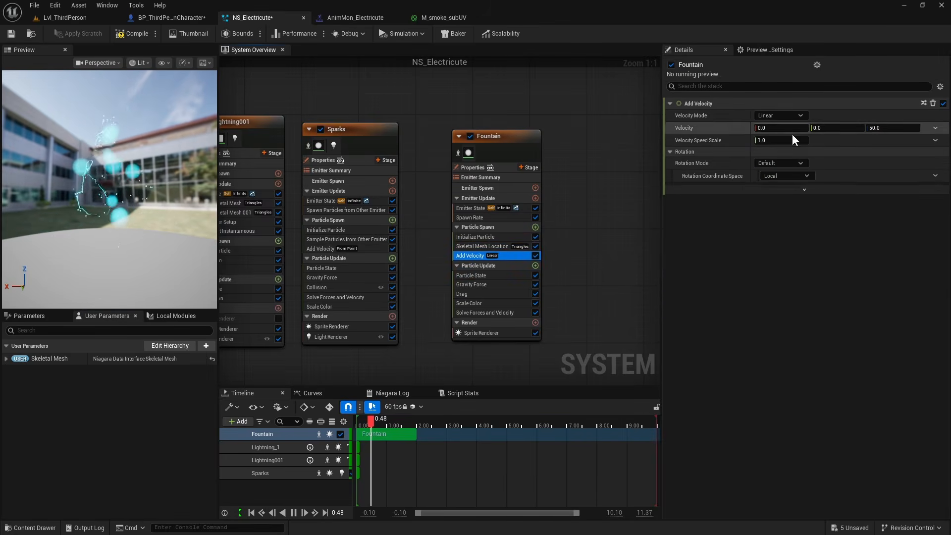
{"action": "left_click", "coordinate": [535, 285]}
{"action": "left_click", "coordinate": [535, 295]}
Drive the linear velocity with a Random Range Vector, using minimum 0, 0, 40 and maximum 0, 0, 70
{"action": "left_click", "coordinate": [935, 128]}
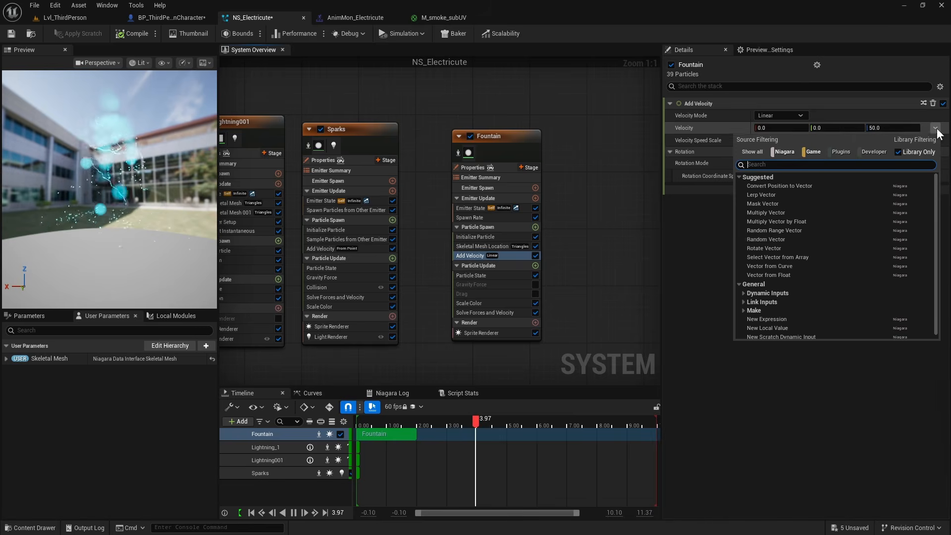
{"action": "left_click", "coordinate": [788, 231]}
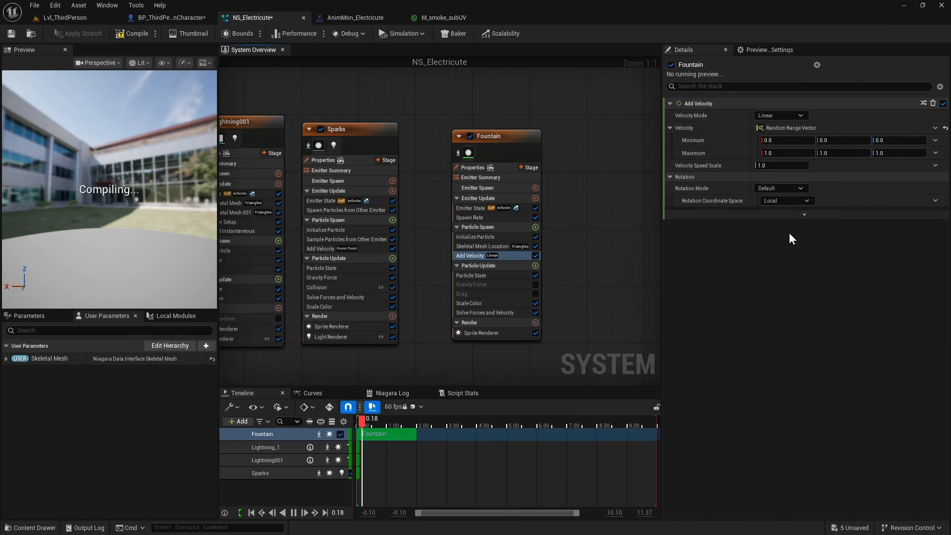
{"action": "left_click", "coordinate": [886, 141]}
{"action": "type", "text": "40"}
{"action": "left_click", "coordinate": [886, 153]}
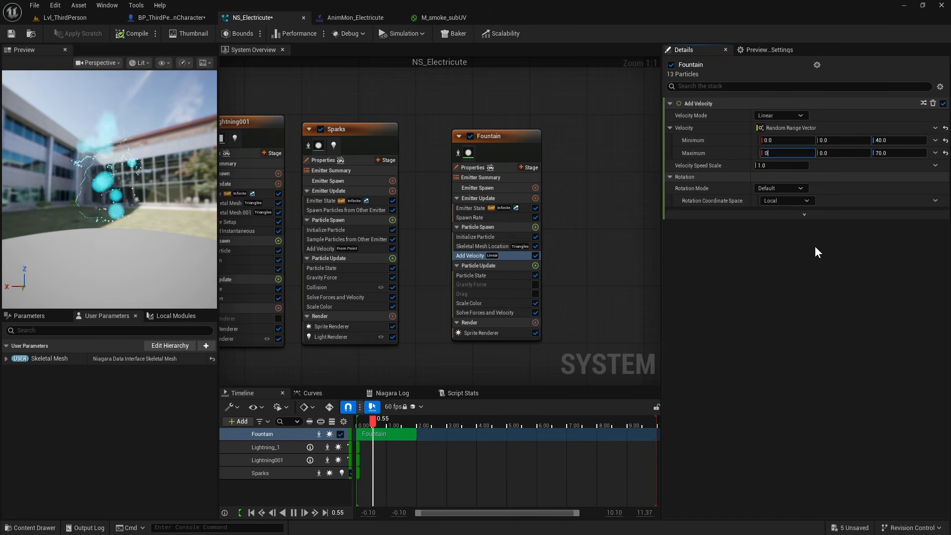
{"action": "key", "text": "Return"}
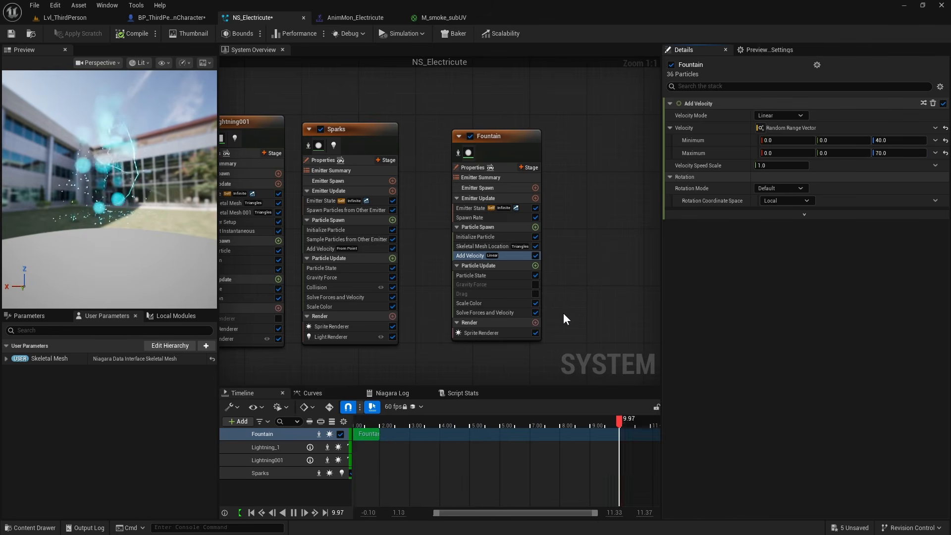
Apply the quick-rise, gradual-fall curve template to the Fountain emitter's Scale Alpha and assign M_smoke_subUV to its Sprite Renderer
{"action": "left_click", "coordinate": [489, 303]}
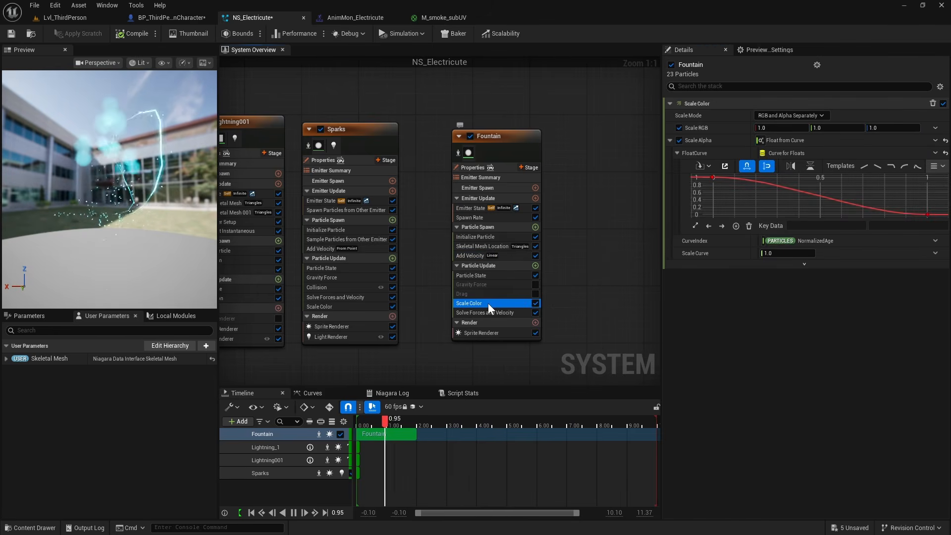
{"action": "left_click", "coordinate": [918, 166]}
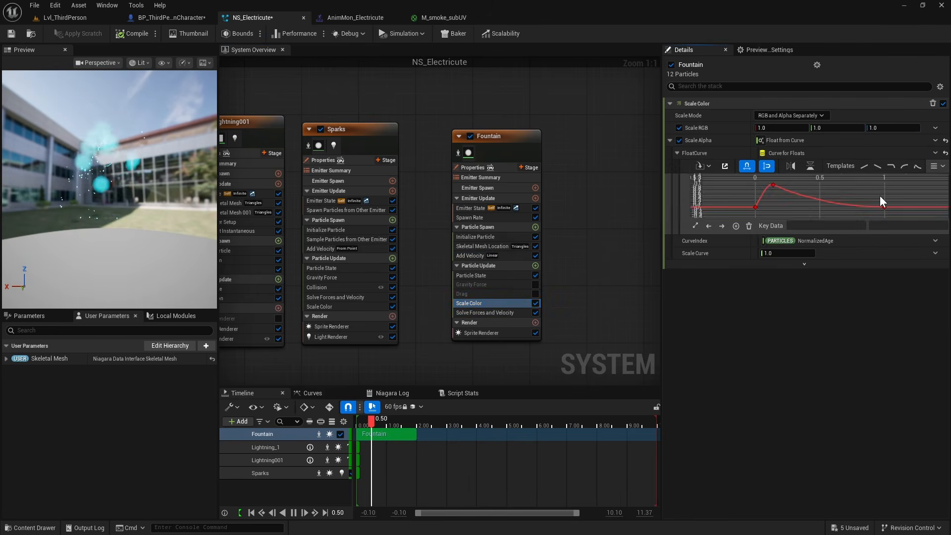
{"action": "left_click", "coordinate": [501, 334]}
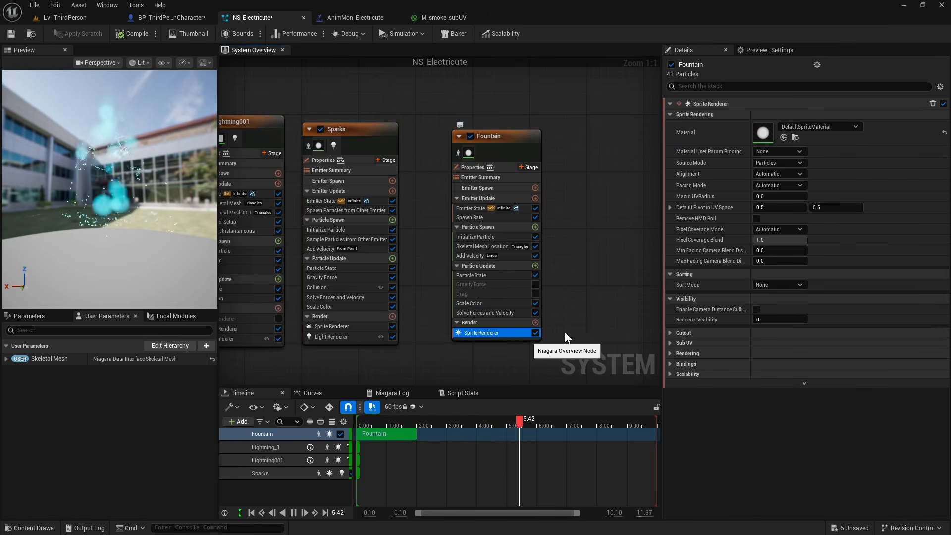
{"action": "left_click", "coordinate": [836, 128]}
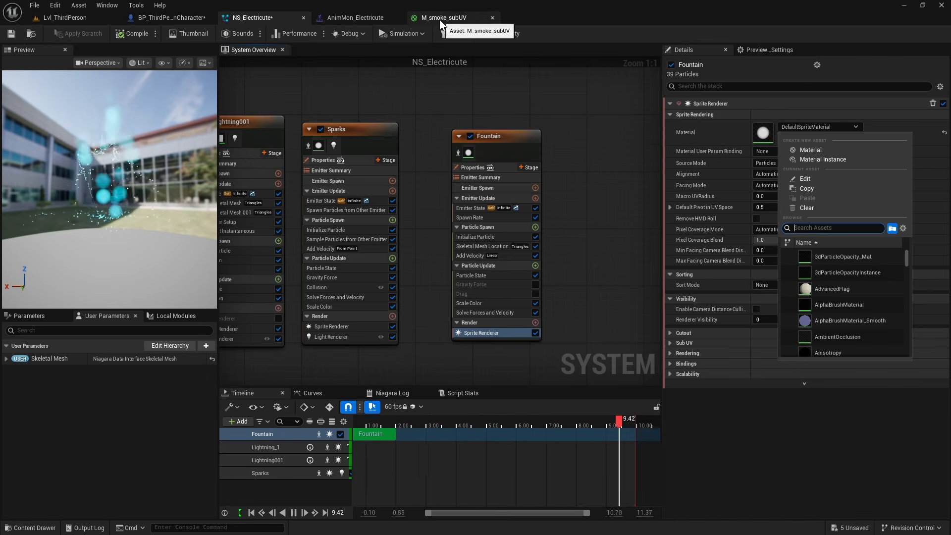
{"action": "type", "text": "smoke su"}
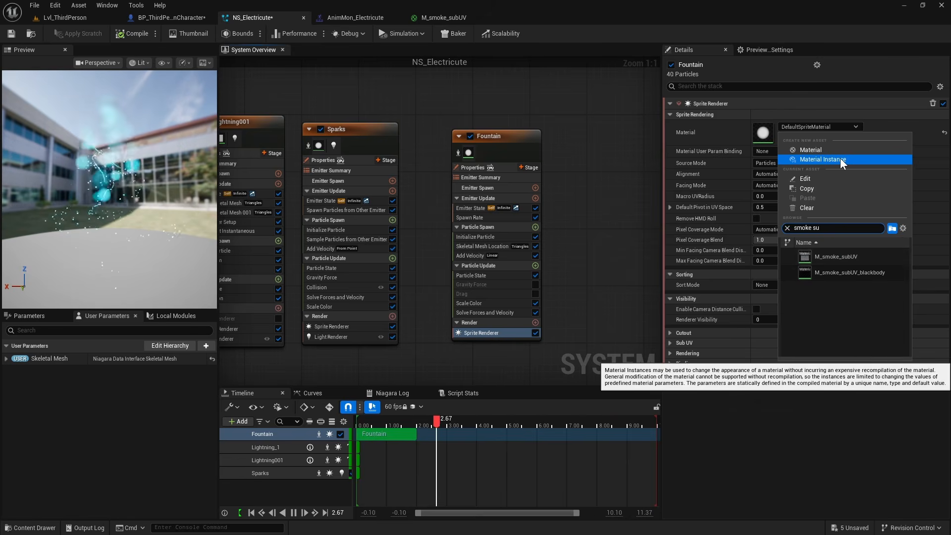
{"action": "left_click", "coordinate": [846, 256]}
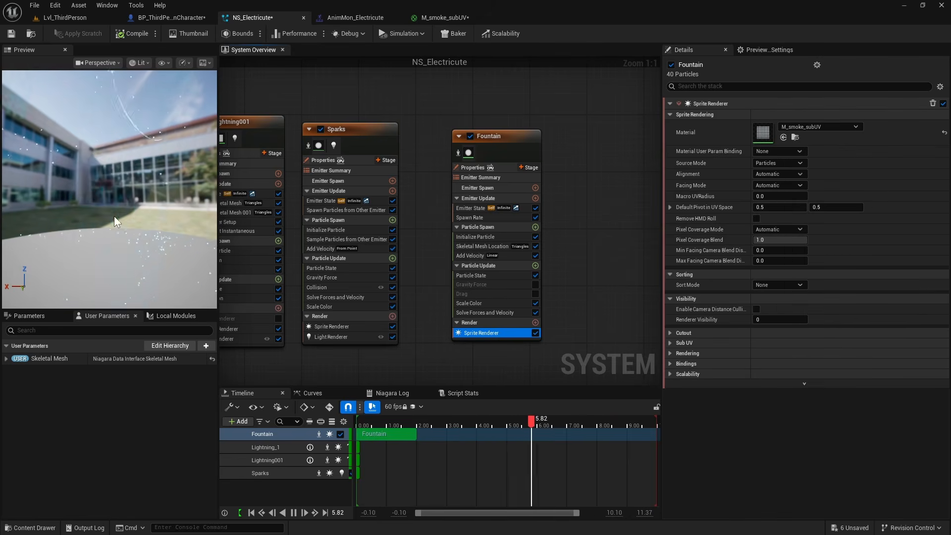
Enable Sub UV Blending in the Fountain's Sprite Renderer, set Sub Image Size to 8 by 8, and dismiss the cutout texture note
{"action": "left_click", "coordinate": [671, 343]}
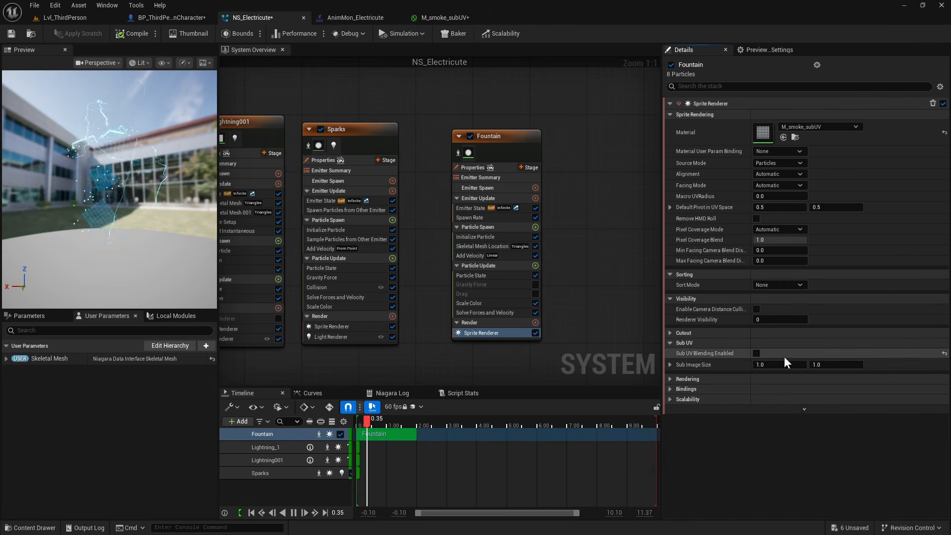
{"action": "left_click", "coordinate": [757, 354]}
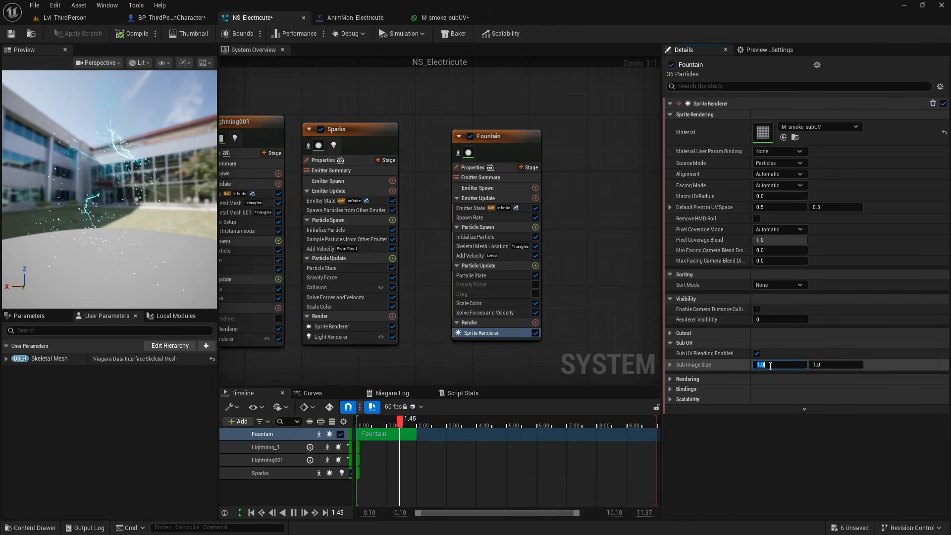
{"action": "left_click", "coordinate": [769, 365]}
{"action": "type", "text": "8"}
{"action": "left_click", "coordinate": [833, 365]}
{"action": "type", "text": "8"}
{"action": "left_click", "coordinate": [814, 460]}
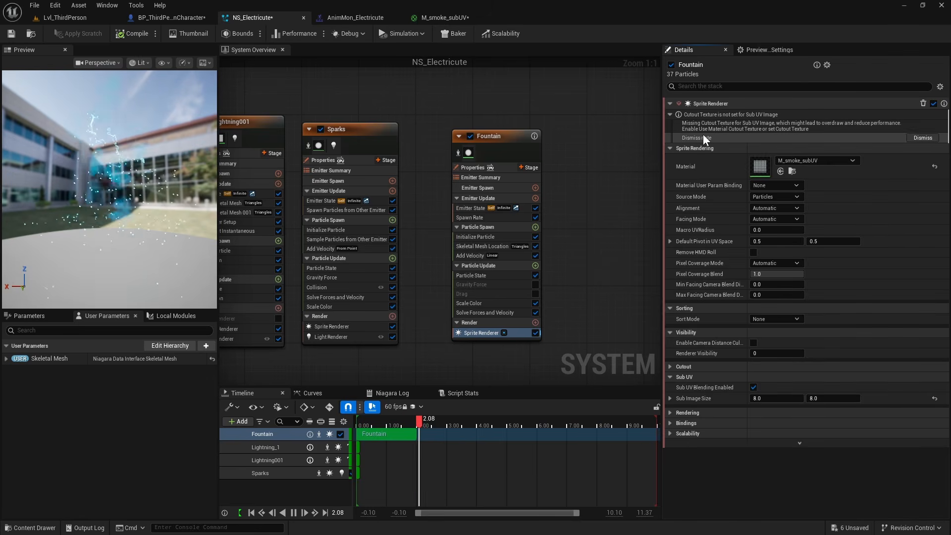
{"action": "left_click", "coordinate": [923, 137]}
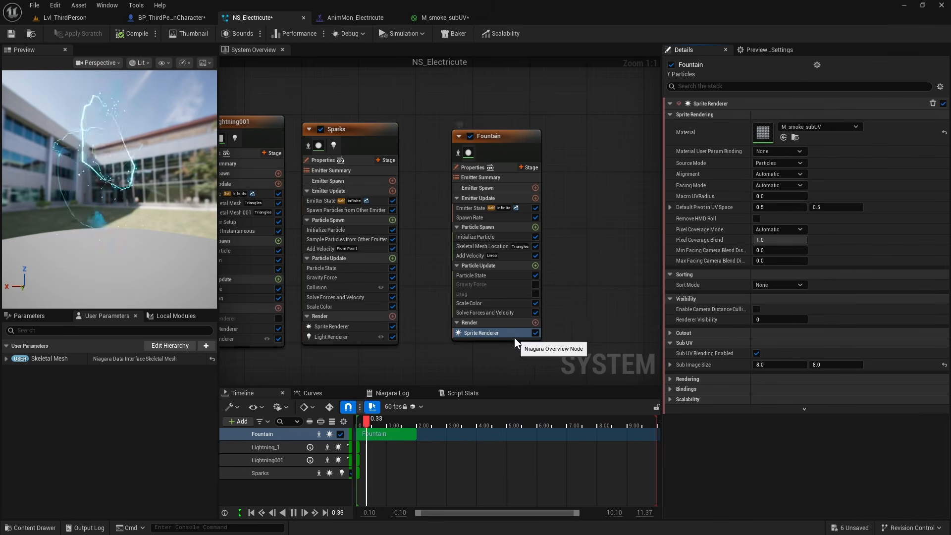
Add a Sub UVAnimation module to the Fountain's Particle Update and link it to the emitter's Sprite Renderer
{"action": "left_click", "coordinate": [537, 266]}
{"action": "type", "text": "sub"}
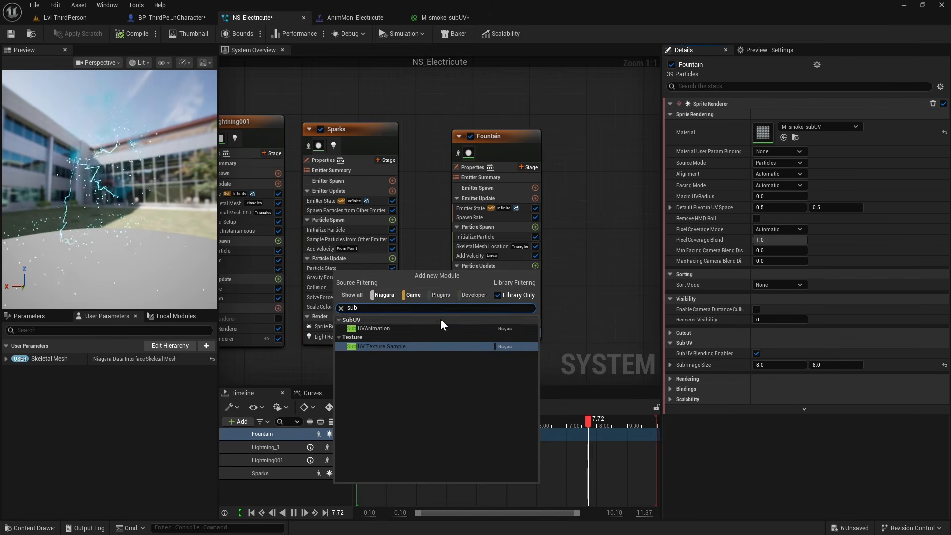
{"action": "left_click", "coordinate": [387, 329]}
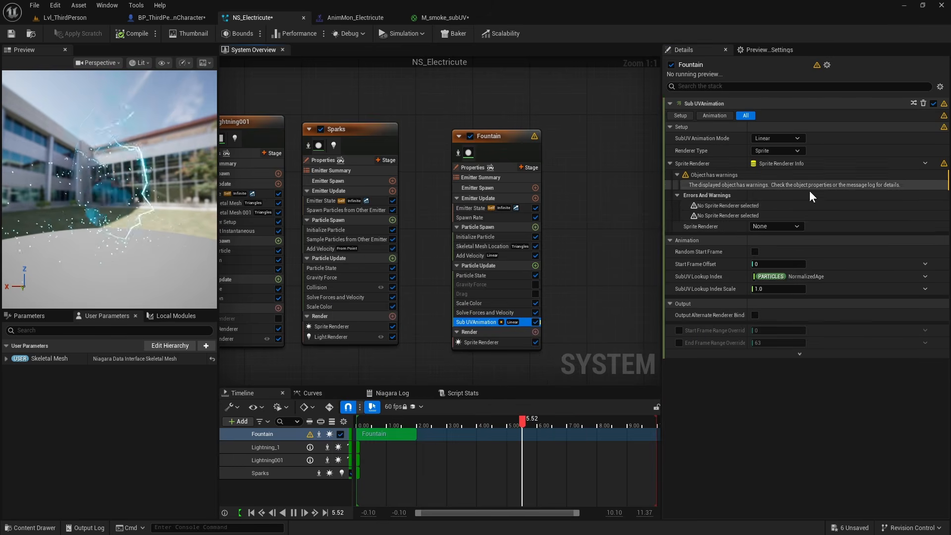
{"action": "left_click", "coordinate": [772, 227]}
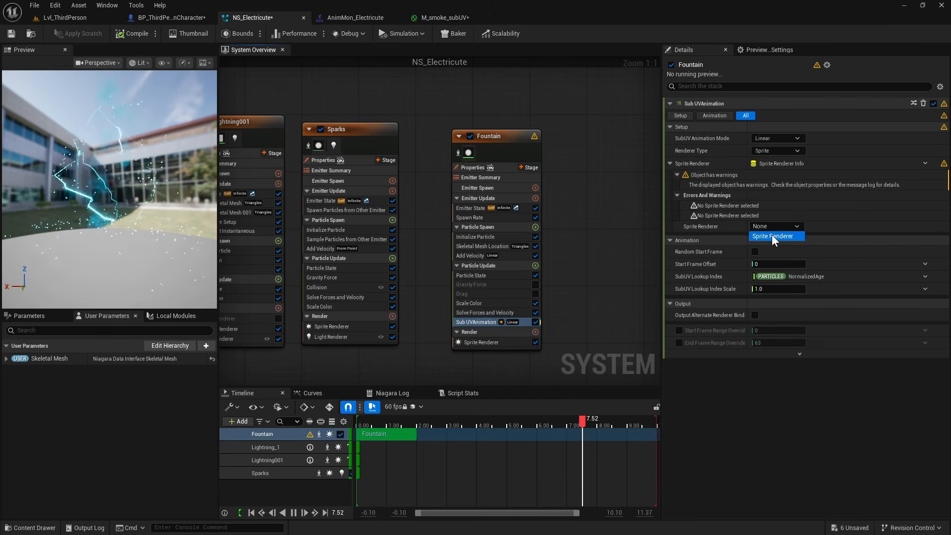
{"action": "left_click", "coordinate": [772, 234]}
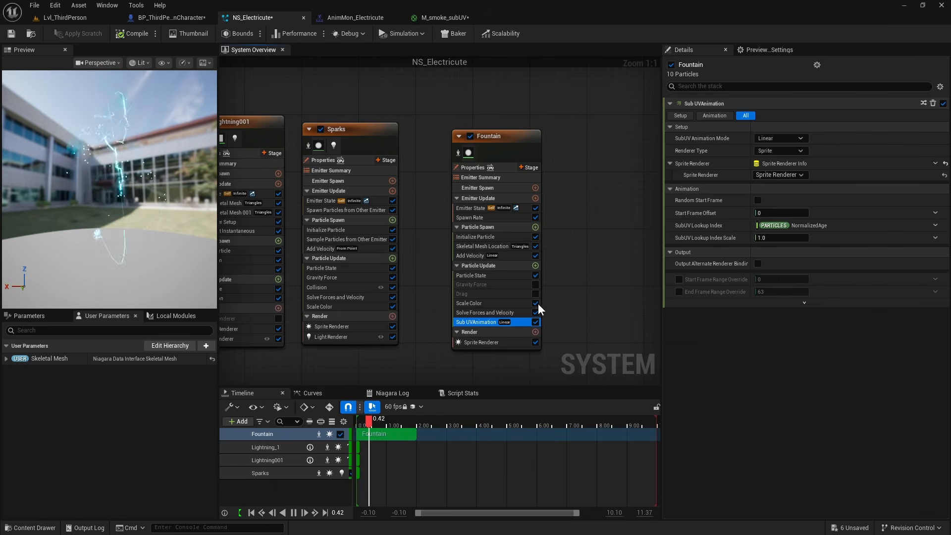
Add a Scale Sprite Size module to the Fountain's Particle Update, with its curve rising from 1 at time 0 to 2 at time 1
{"action": "left_click", "coordinate": [536, 266]}
{"action": "type", "text": "scale spri"}
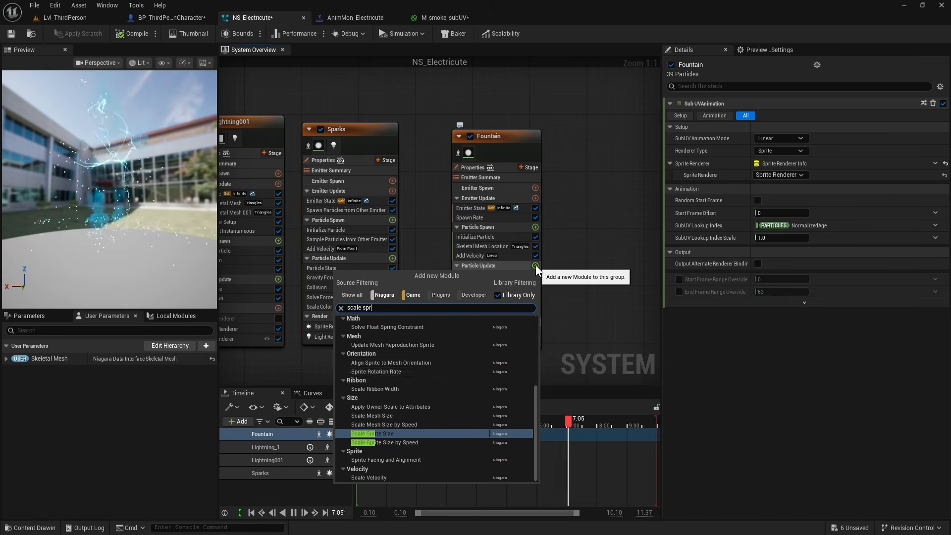
{"action": "left_click", "coordinate": [425, 433]}
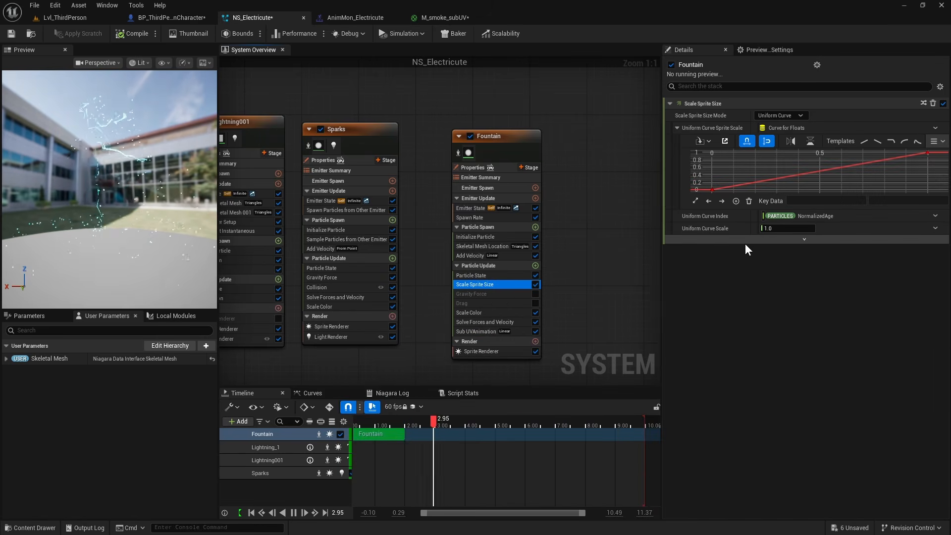
{"action": "left_click", "coordinate": [713, 190]}
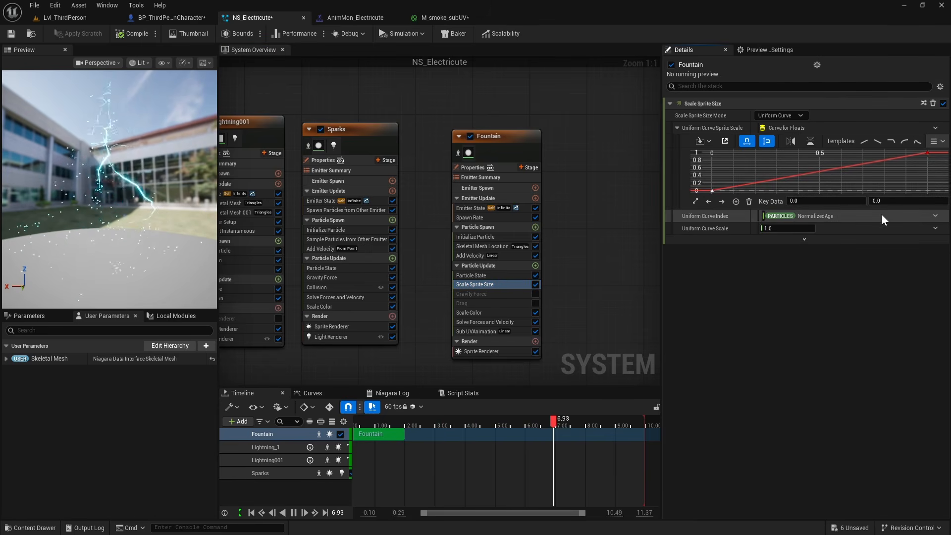
{"action": "key", "text": "Return"}
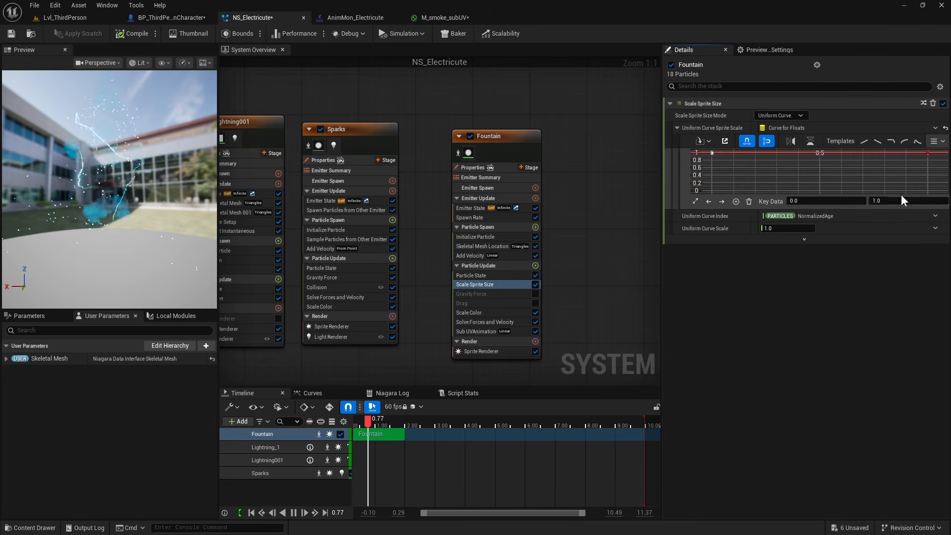
{"action": "left_click", "coordinate": [928, 152]}
{"action": "left_click", "coordinate": [904, 200]}
{"action": "type", "text": "2"}
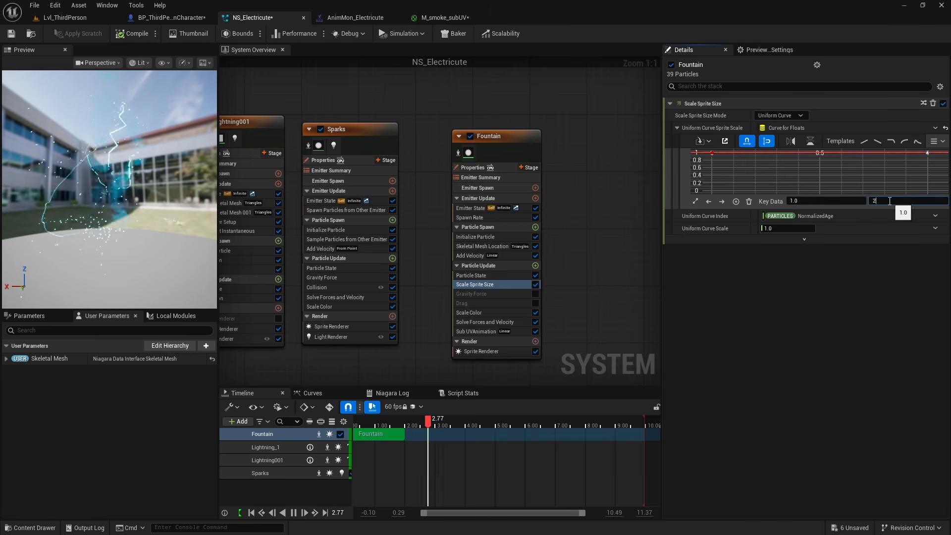
{"action": "key", "text": "Return"}
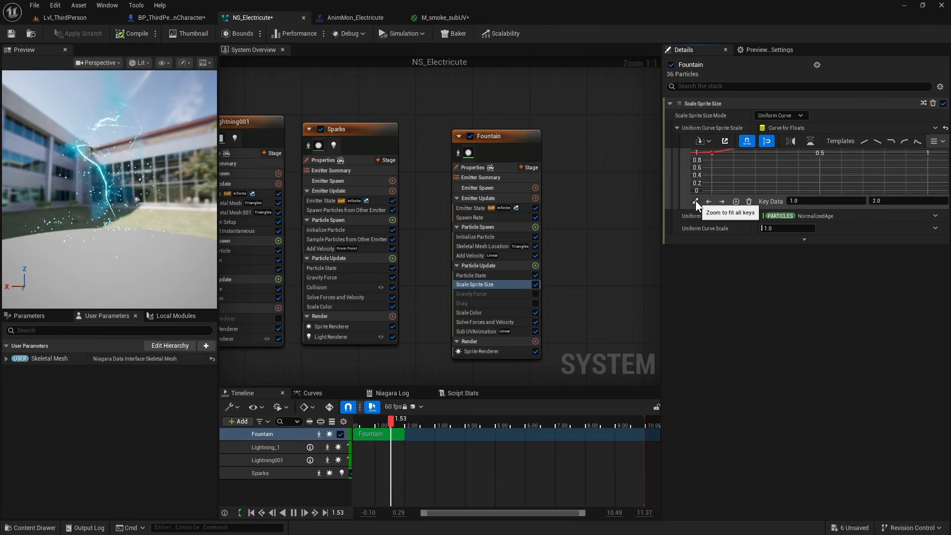
{"action": "left_click", "coordinate": [695, 200]}
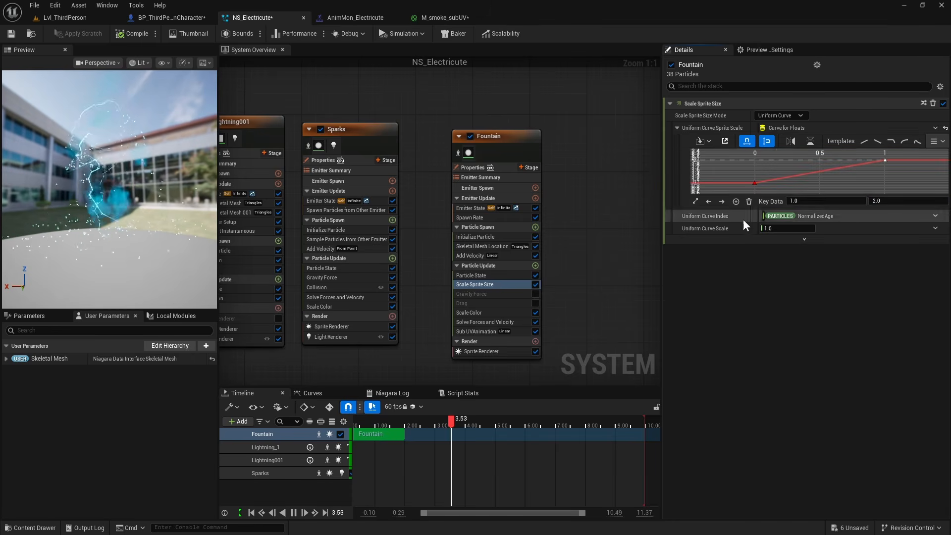
Add a Sprite Rotation Rate module to the Fountain's Particle Update, driven by a Random Range Float from -20 to 20
{"action": "left_click", "coordinate": [535, 266]}
{"action": "type", "text": "rotation"}
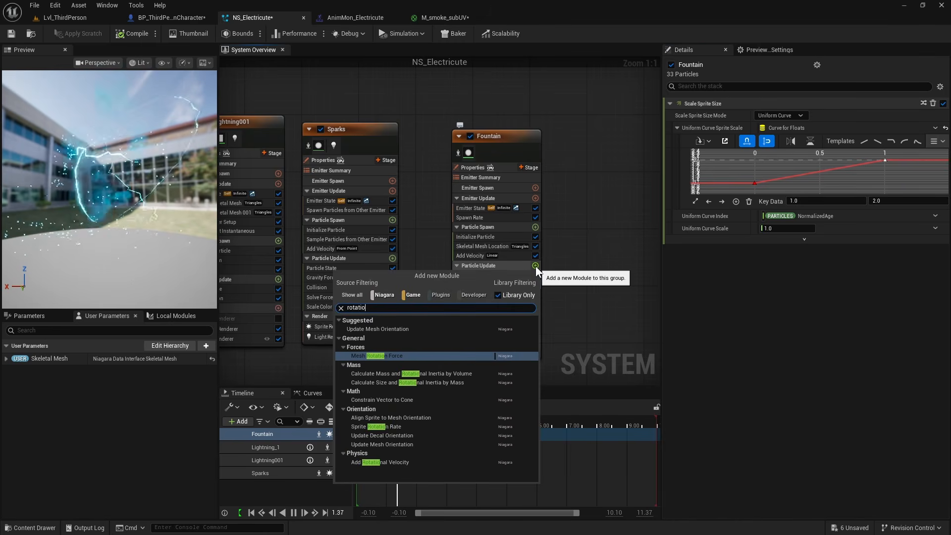
{"action": "left_click", "coordinate": [376, 427]}
{"action": "left_click", "coordinate": [782, 115]}
{"action": "type", "text": "20"}
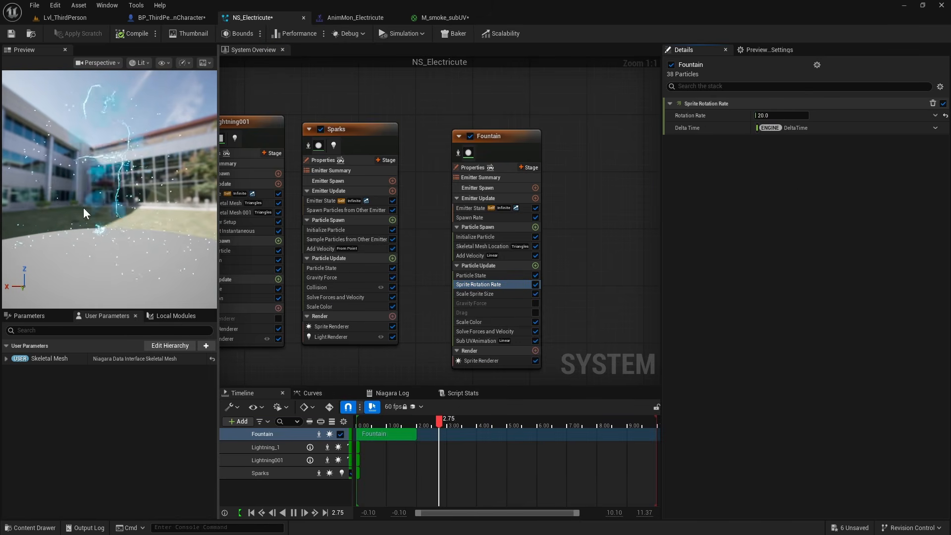
{"action": "left_click", "coordinate": [935, 116]}
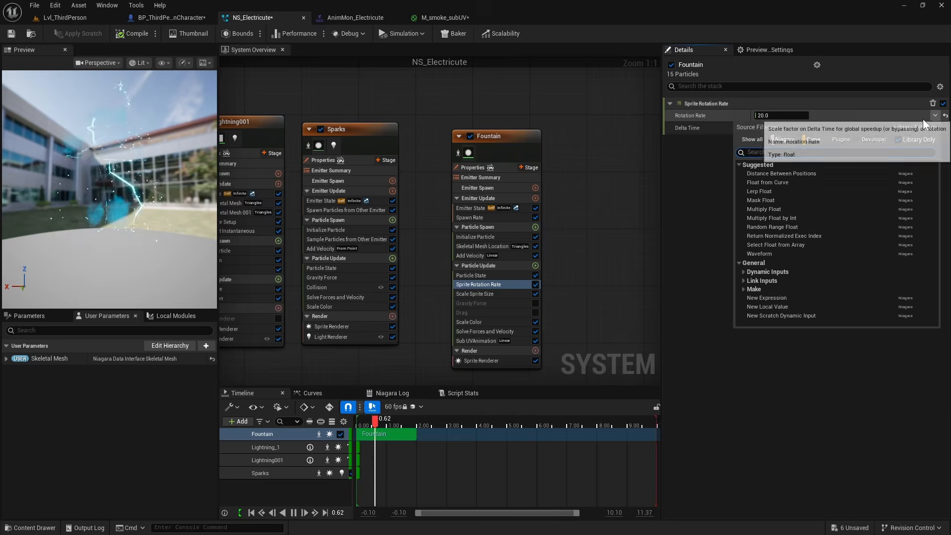
{"action": "left_click", "coordinate": [783, 226]}
{"action": "left_click", "coordinate": [788, 128]}
{"action": "type", "text": "-20"}
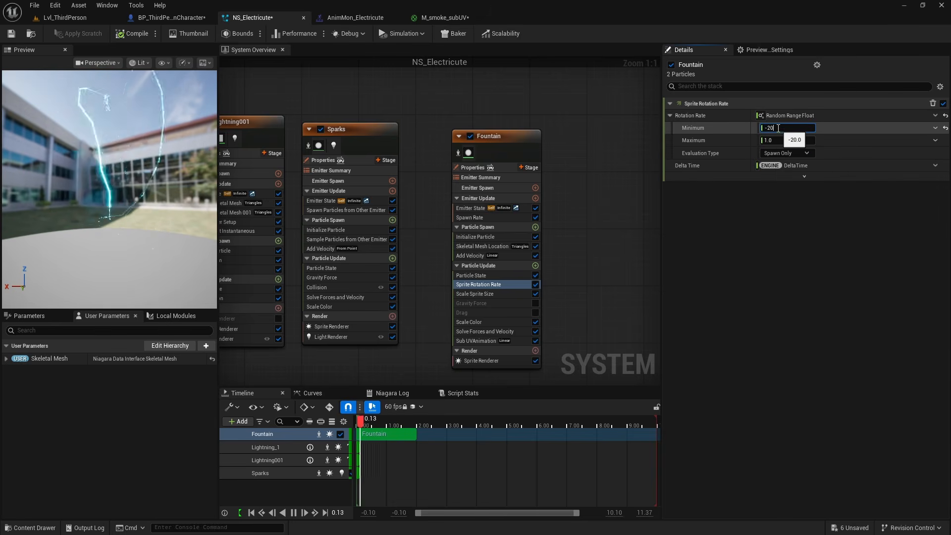
{"action": "left_click", "coordinate": [773, 140]}
{"action": "type", "text": "20"}
{"action": "key", "text": "Return"}
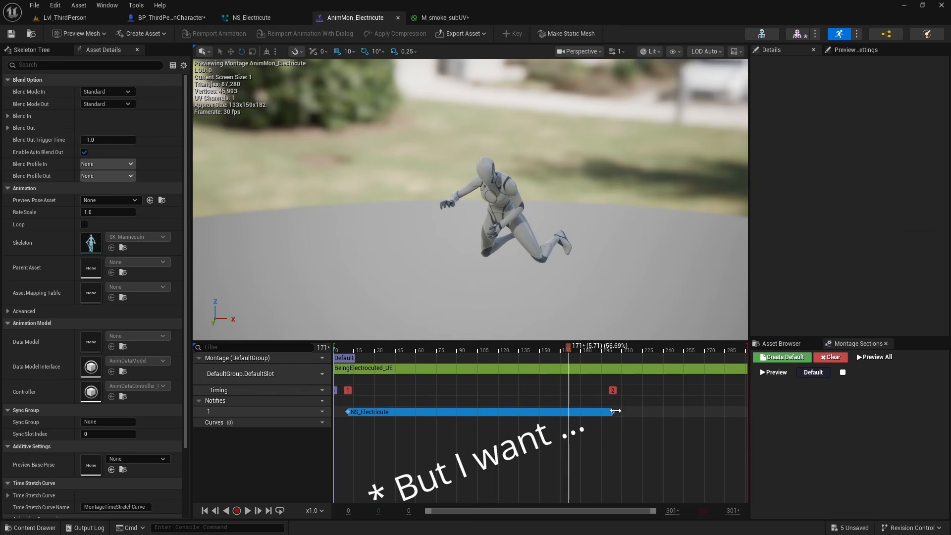
Extend the end of the NS_Electricute notify in the AnimMon_Electricute montage to about frame 267 (8.93 s)
{"action": "left_click", "coordinate": [205, 510]}
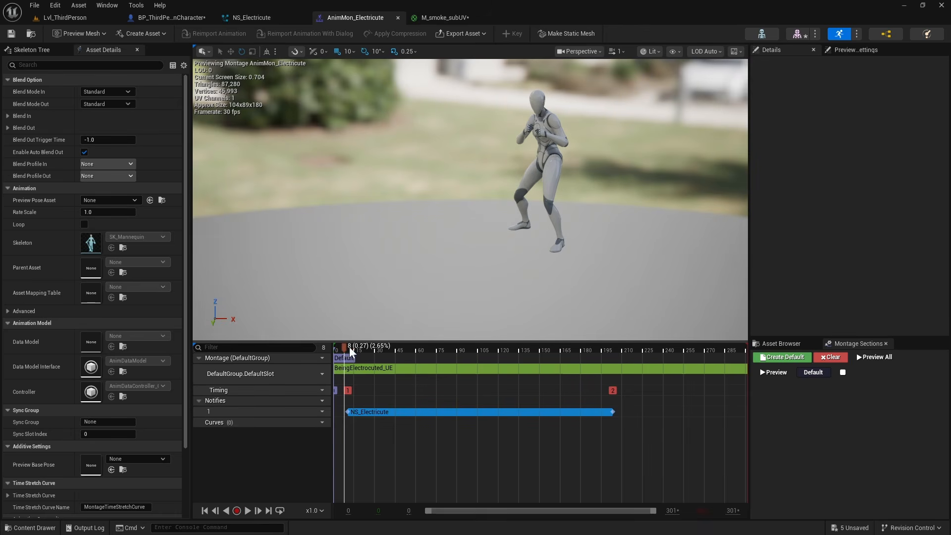
{"action": "left_click_drag", "start_coordinate": [347, 350], "coordinate": [613, 351]}
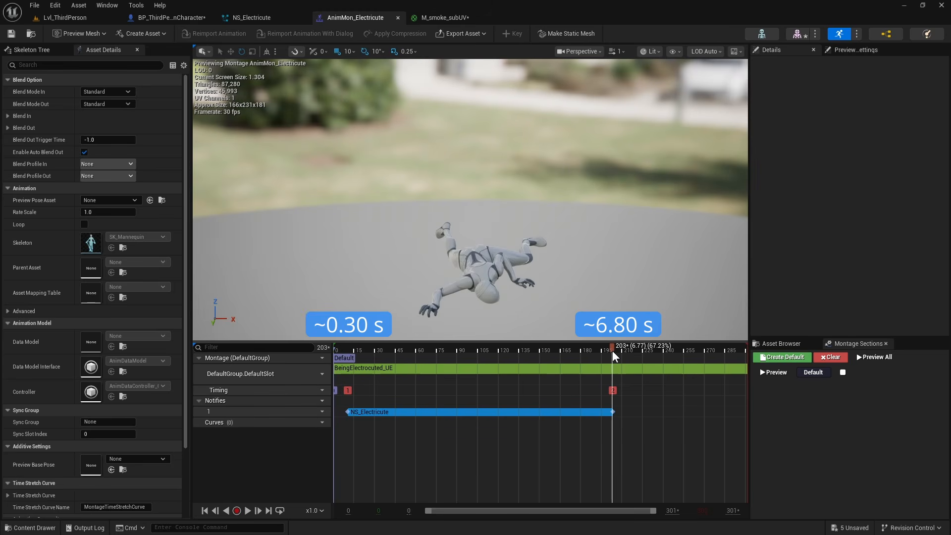
{"action": "left_click_drag", "start_coordinate": [612, 351], "coordinate": [701, 357]}
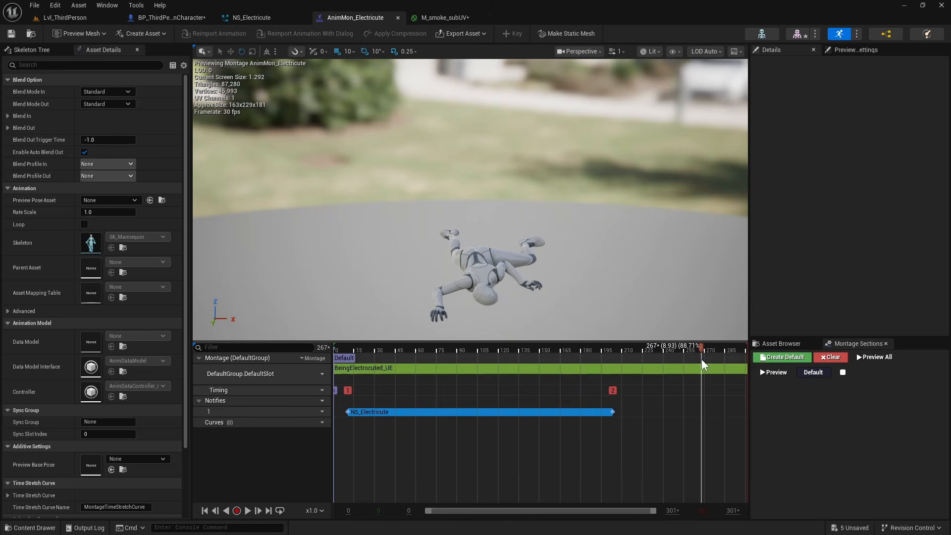
{"action": "left_click_drag", "start_coordinate": [614, 410], "coordinate": [675, 412]}
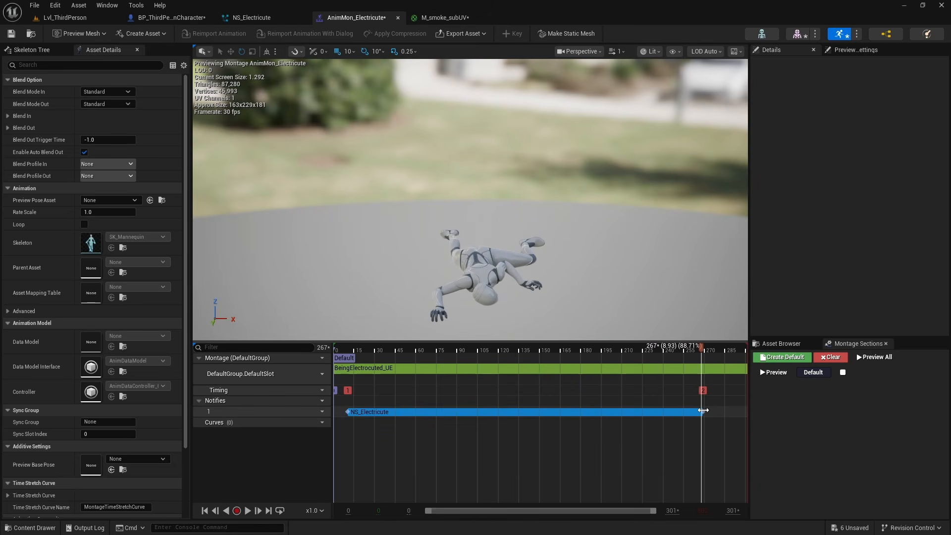
{"action": "left_click", "coordinate": [702, 411]}
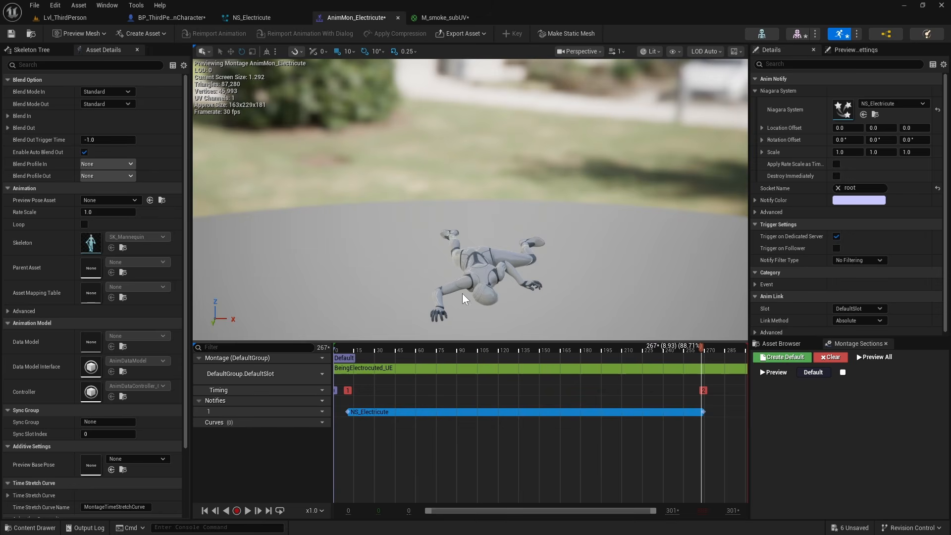
In NS_Electricute, set the Lightning_1 emitter state's Loop Behavior to Multiple with a Loop Count of 65
{"action": "left_click", "coordinate": [266, 18]}
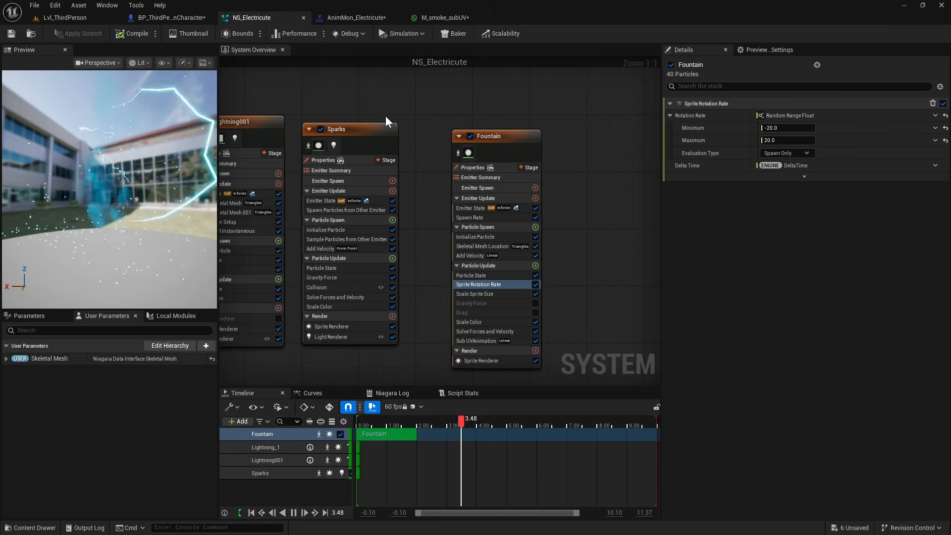
{"action": "right_click_drag", "start_coordinate": [571, 105], "coordinate": [591, 104]}
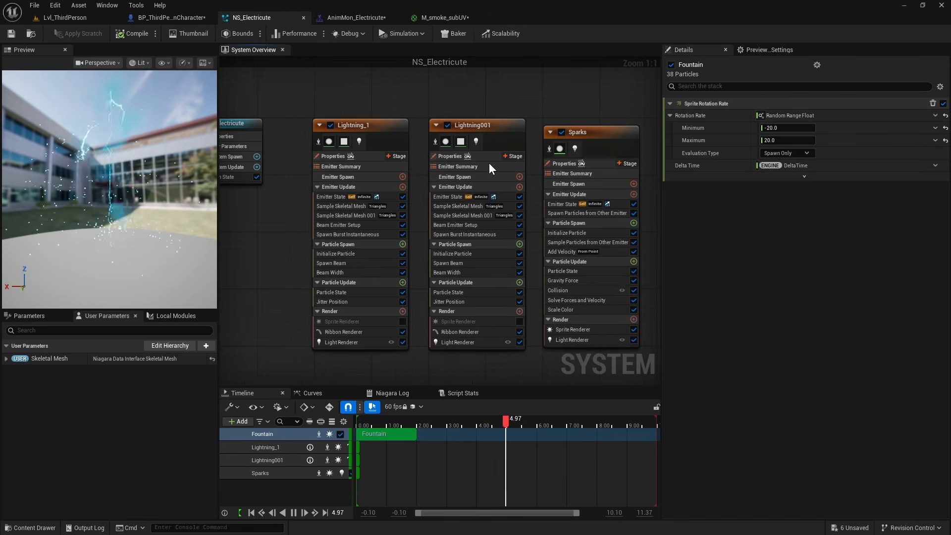
{"action": "left_click", "coordinate": [332, 196]}
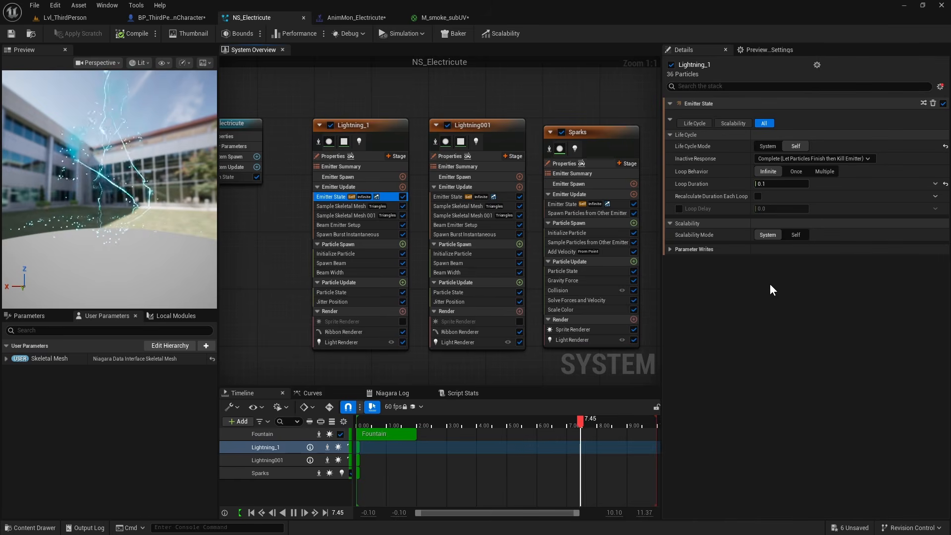
{"action": "left_click", "coordinate": [821, 172]}
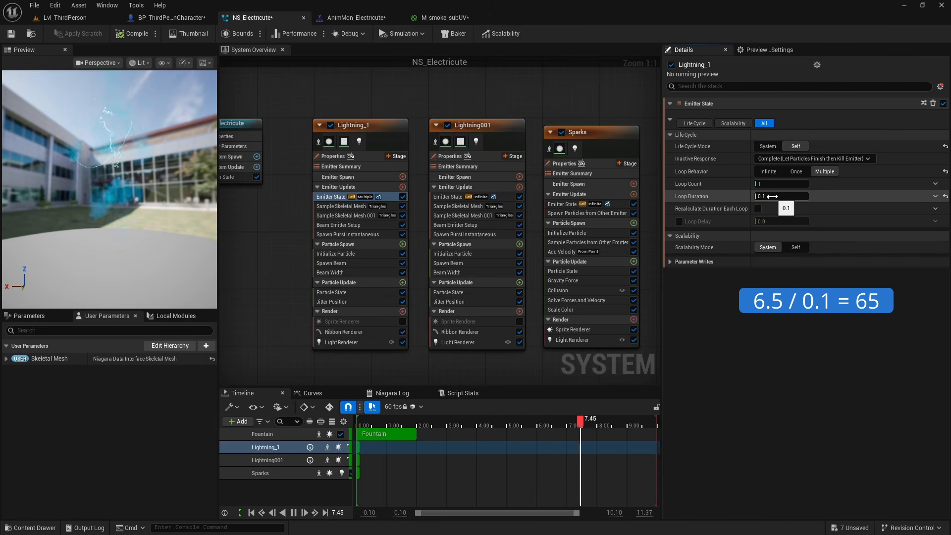
{"action": "type", "text": "65"}
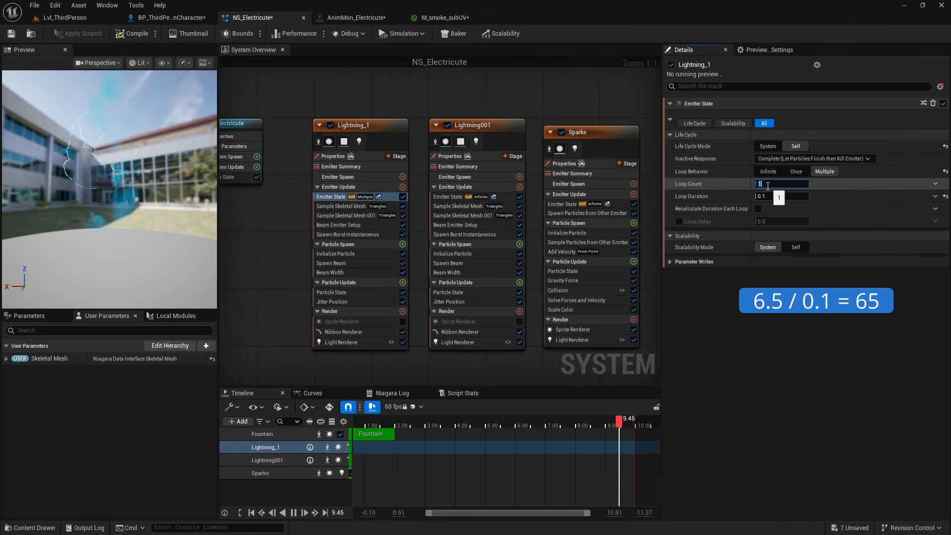
{"action": "key", "text": "Return"}
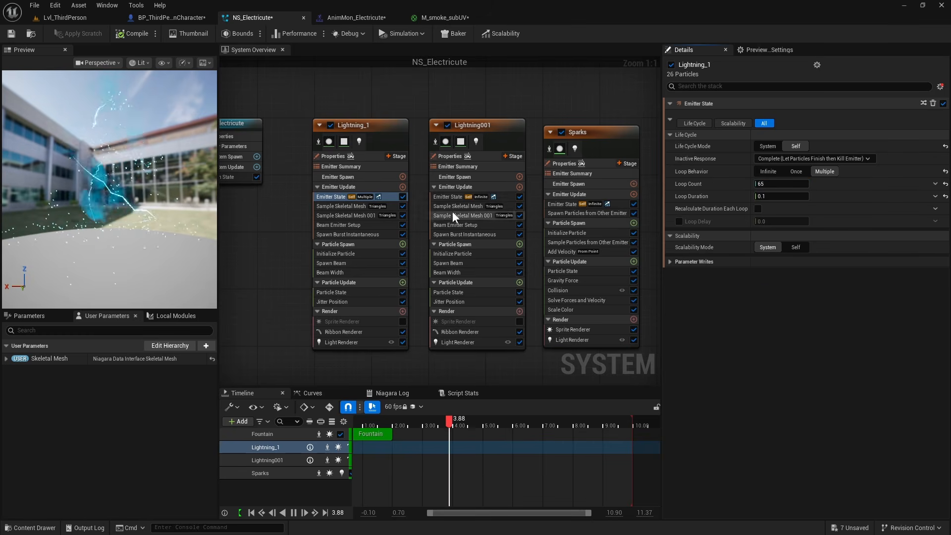
Set the Lightning001 emitter state's Loop Behavior to Multiple with a Loop Count of 65
{"action": "left_click", "coordinate": [458, 197]}
{"action": "left_click", "coordinate": [825, 163]}
{"action": "left_click", "coordinate": [769, 176]}
{"action": "type", "text": "65"}
{"action": "key", "text": "Return"}
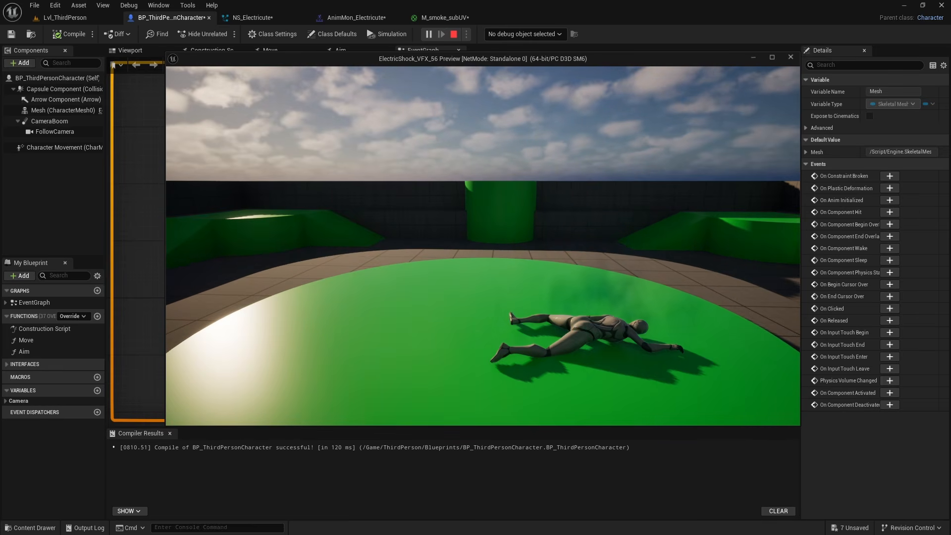
Move the character through the level in the play preview and trigger the electrocution to check the effect
{"action": "key", "text": "w"}
{"action": "key", "text": "space"}
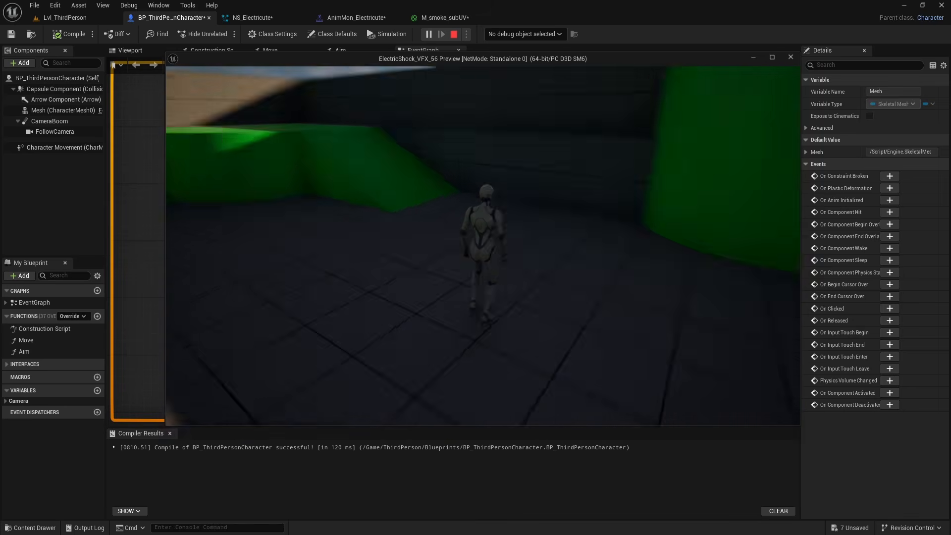
{"action": "key", "text": "1"}
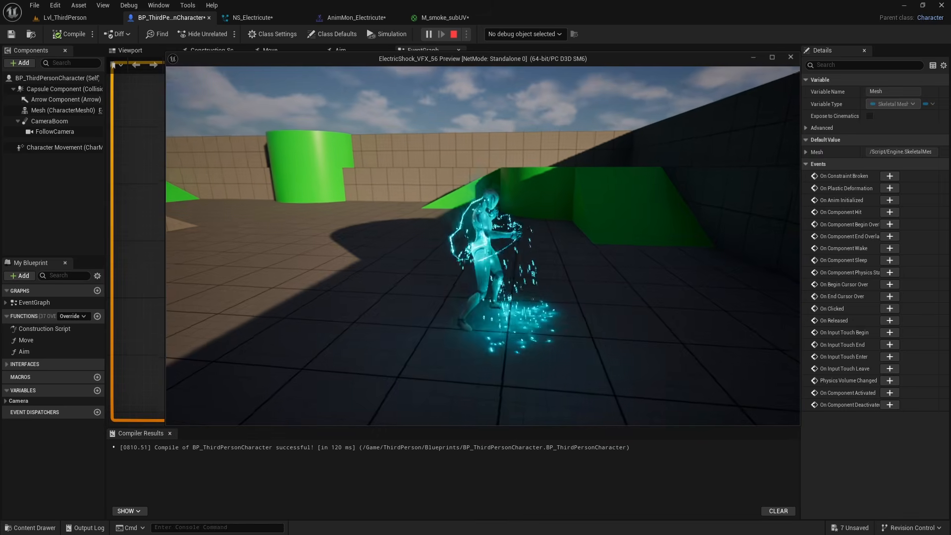